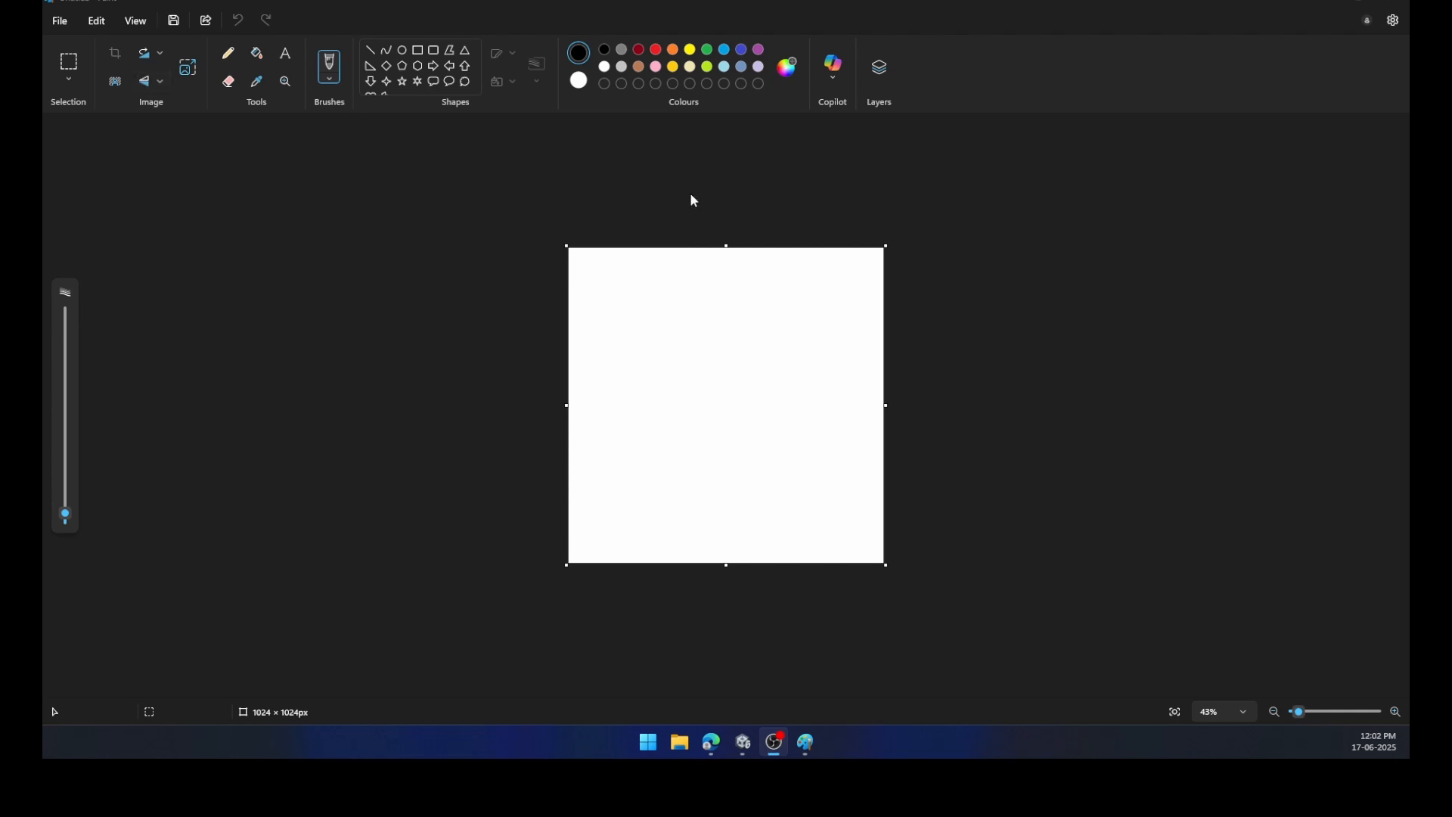
Step: Select the oval shape tool with red as both the primary and the secondary colour
{"action": "left_click", "coordinate": [656, 51]}
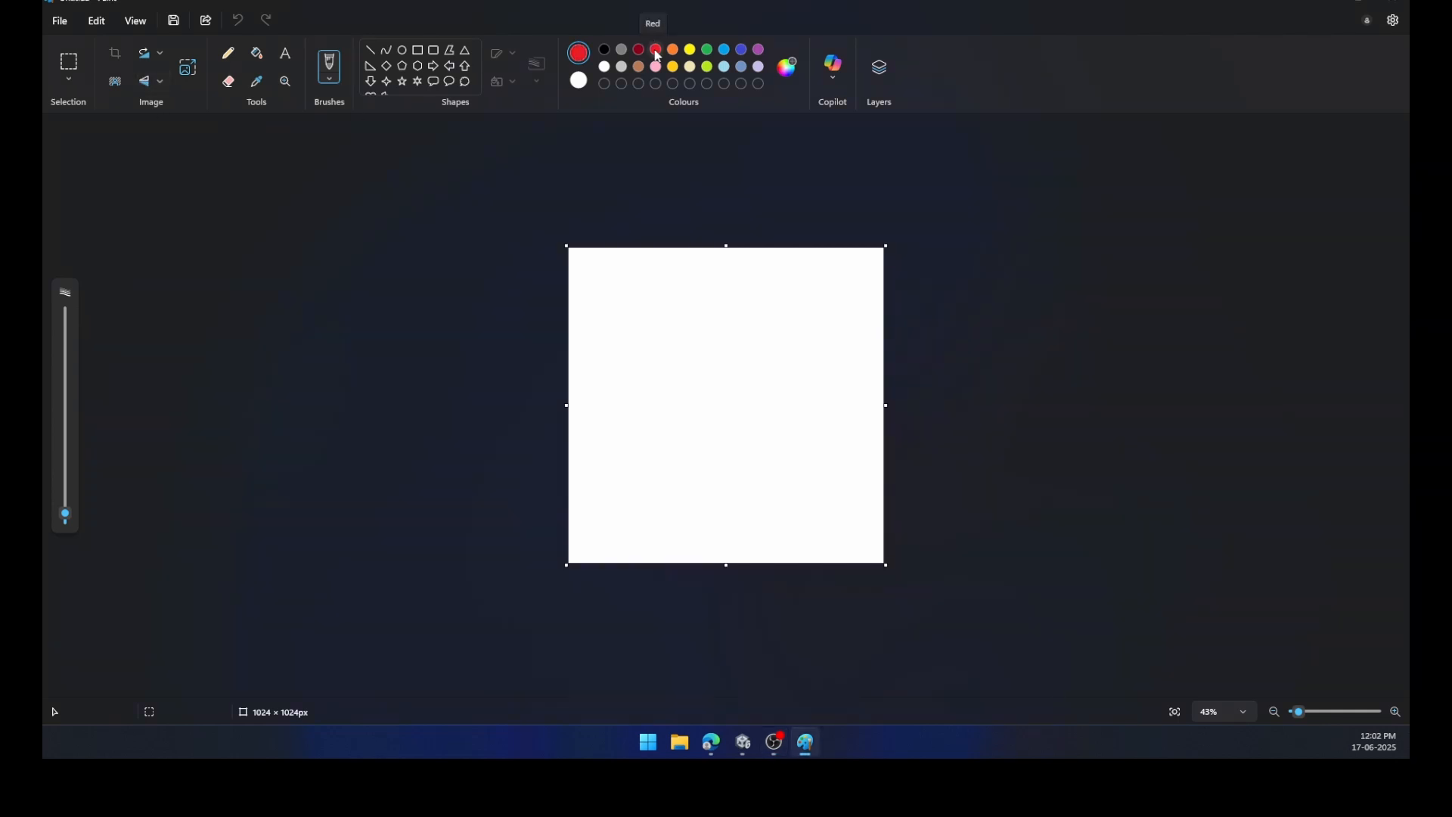
{"action": "left_click", "coordinate": [403, 51]}
{"action": "left_click", "coordinate": [579, 80]}
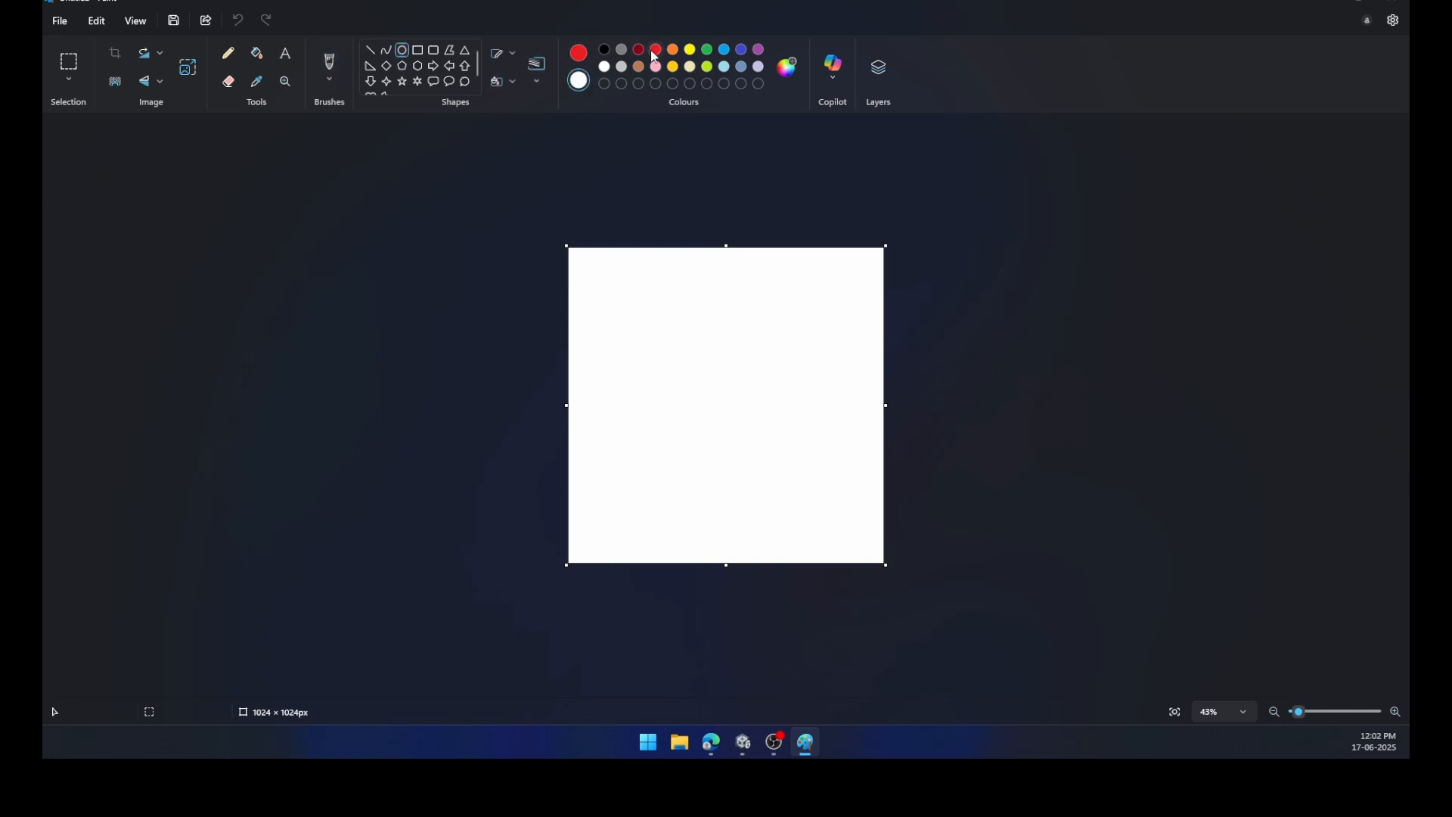
{"action": "left_click", "coordinate": [656, 51]}
Step: Draw a trial circle and undo it, and set the shape fill style to Solid fill
{"action": "left_click_drag", "start_coordinate": [611, 298], "coordinate": [664, 351]}
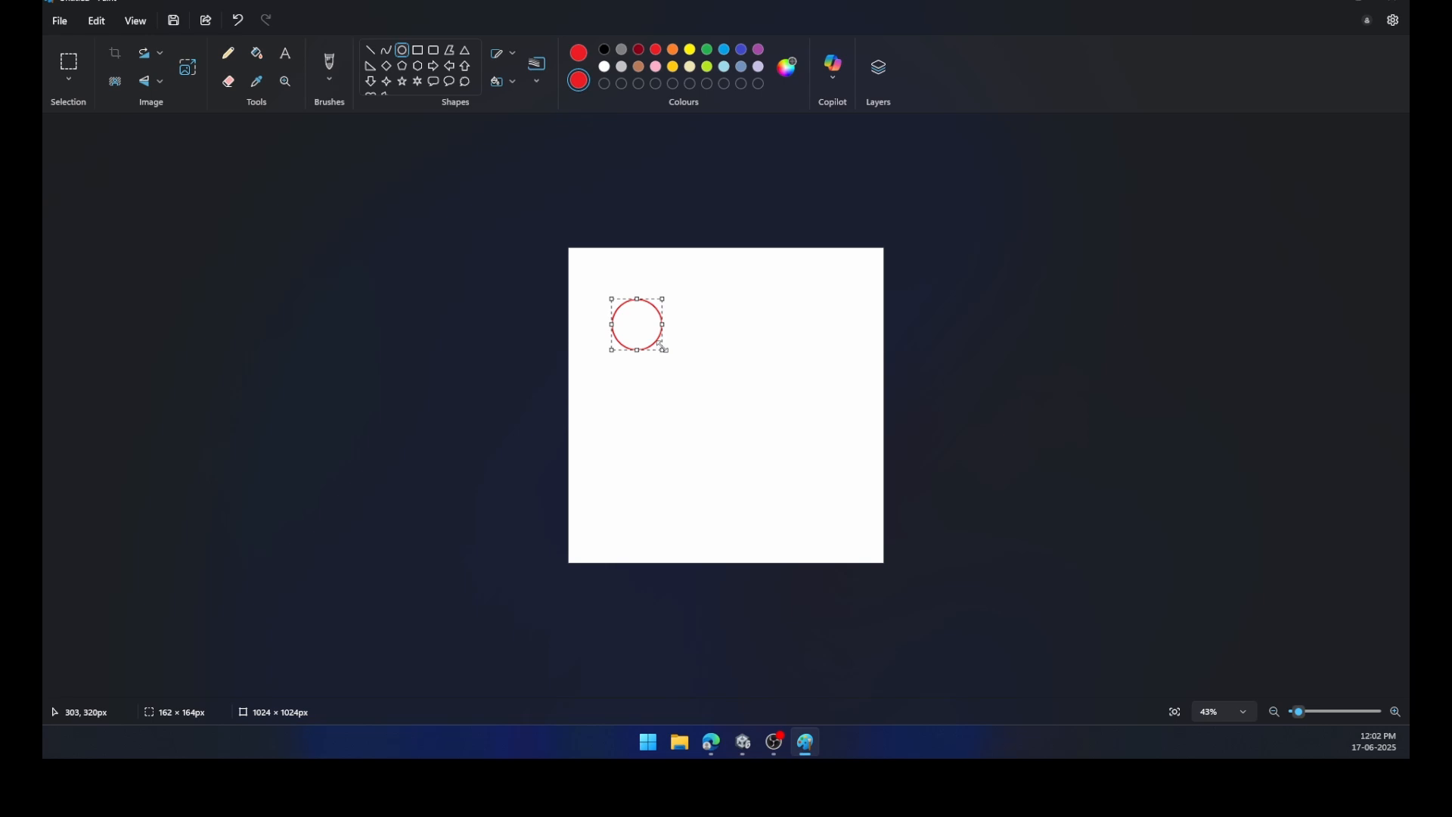
{"action": "key", "text": "ctrl+z"}
{"action": "left_click", "coordinate": [513, 56]}
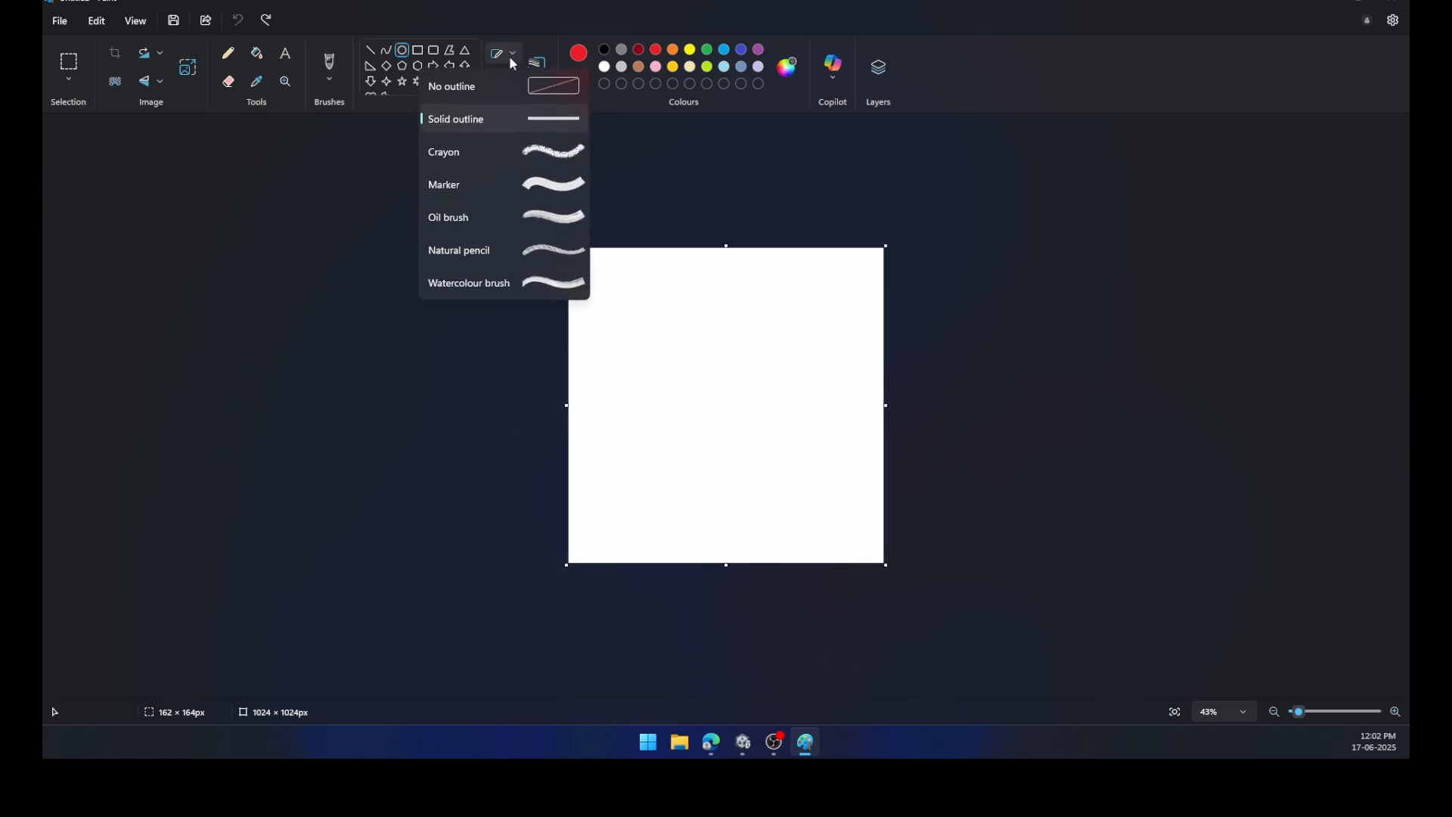
{"action": "left_click", "coordinate": [518, 86]}
{"action": "left_click", "coordinate": [515, 85]}
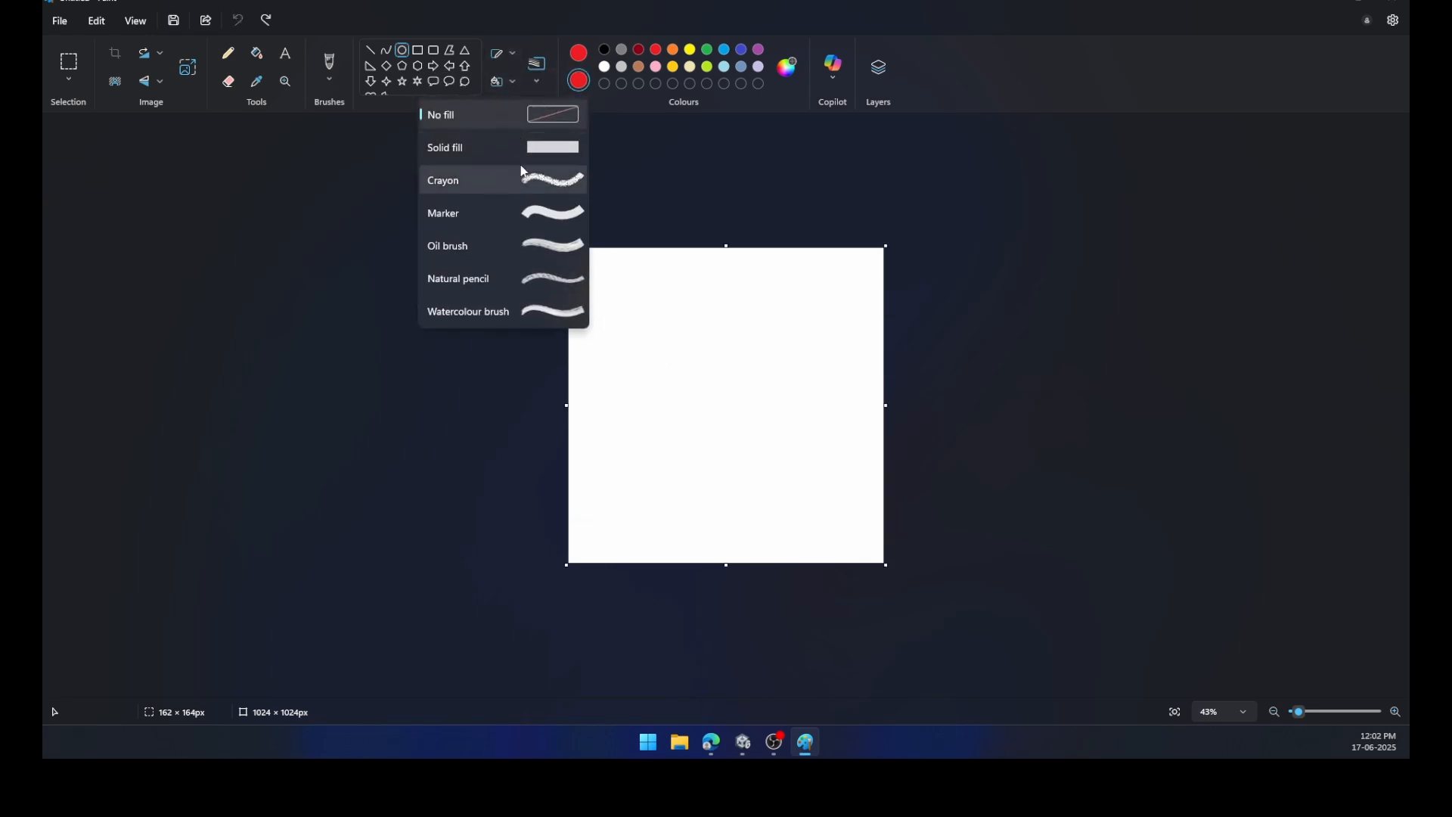
{"action": "left_click", "coordinate": [584, 140]}
Step: Draw six solid red ovals of varying sizes scattered across the white canvas
{"action": "left_click_drag", "start_coordinate": [613, 303], "coordinate": [683, 368]}
{"action": "left_click_drag", "start_coordinate": [757, 337], "coordinate": [817, 402]}
{"action": "left_click_drag", "start_coordinate": [685, 410], "coordinate": [726, 468]}
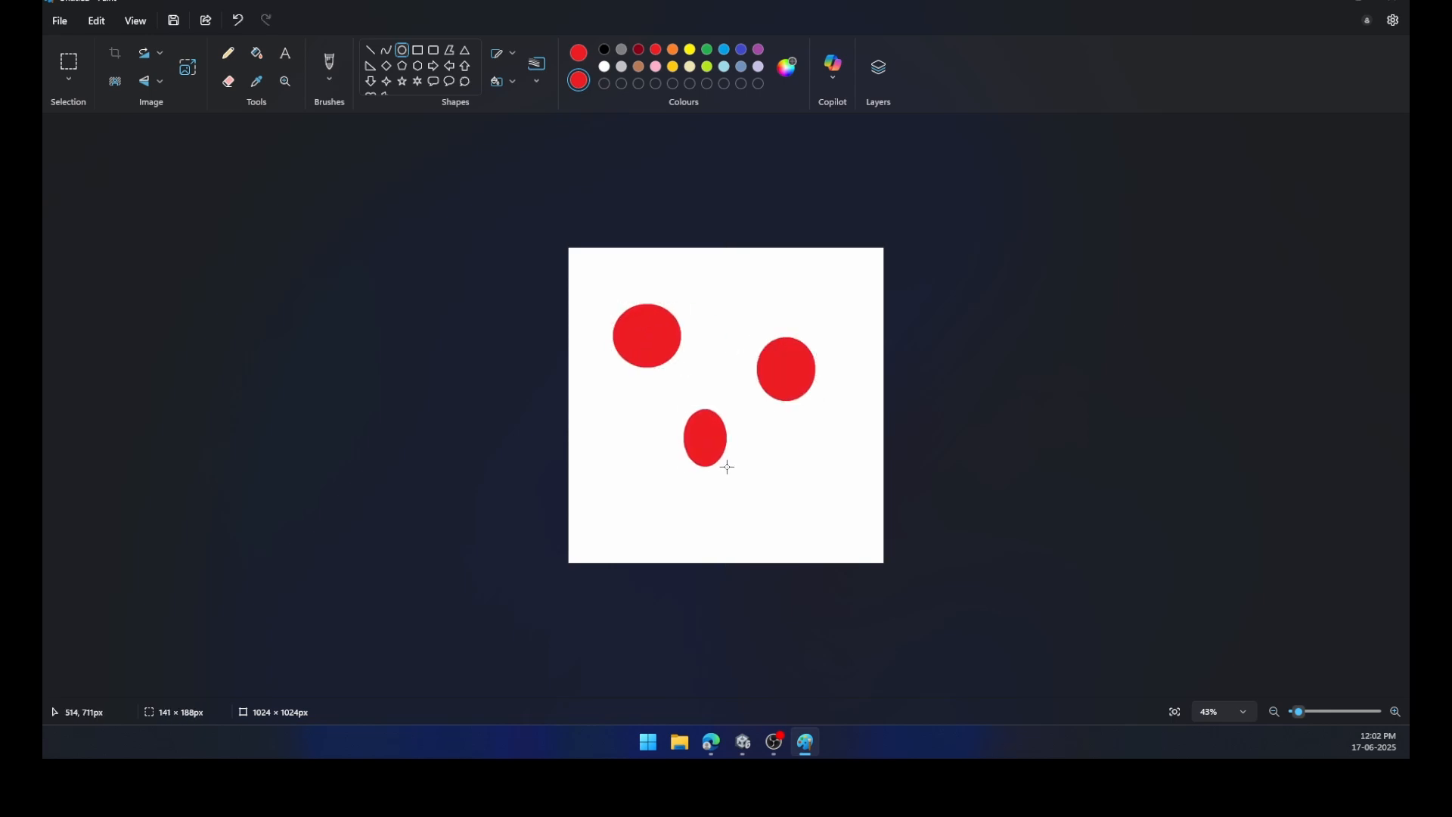
{"action": "mouse_move", "coordinate": [615, 468]}
{"action": "left_mouse_down"}
{"action": "mouse_move", "coordinate": [635, 509]}
{"action": "mouse_move", "coordinate": [664, 521]}
{"action": "left_mouse_up"}
{"action": "left_click_drag", "start_coordinate": [793, 484], "coordinate": [840, 531]}
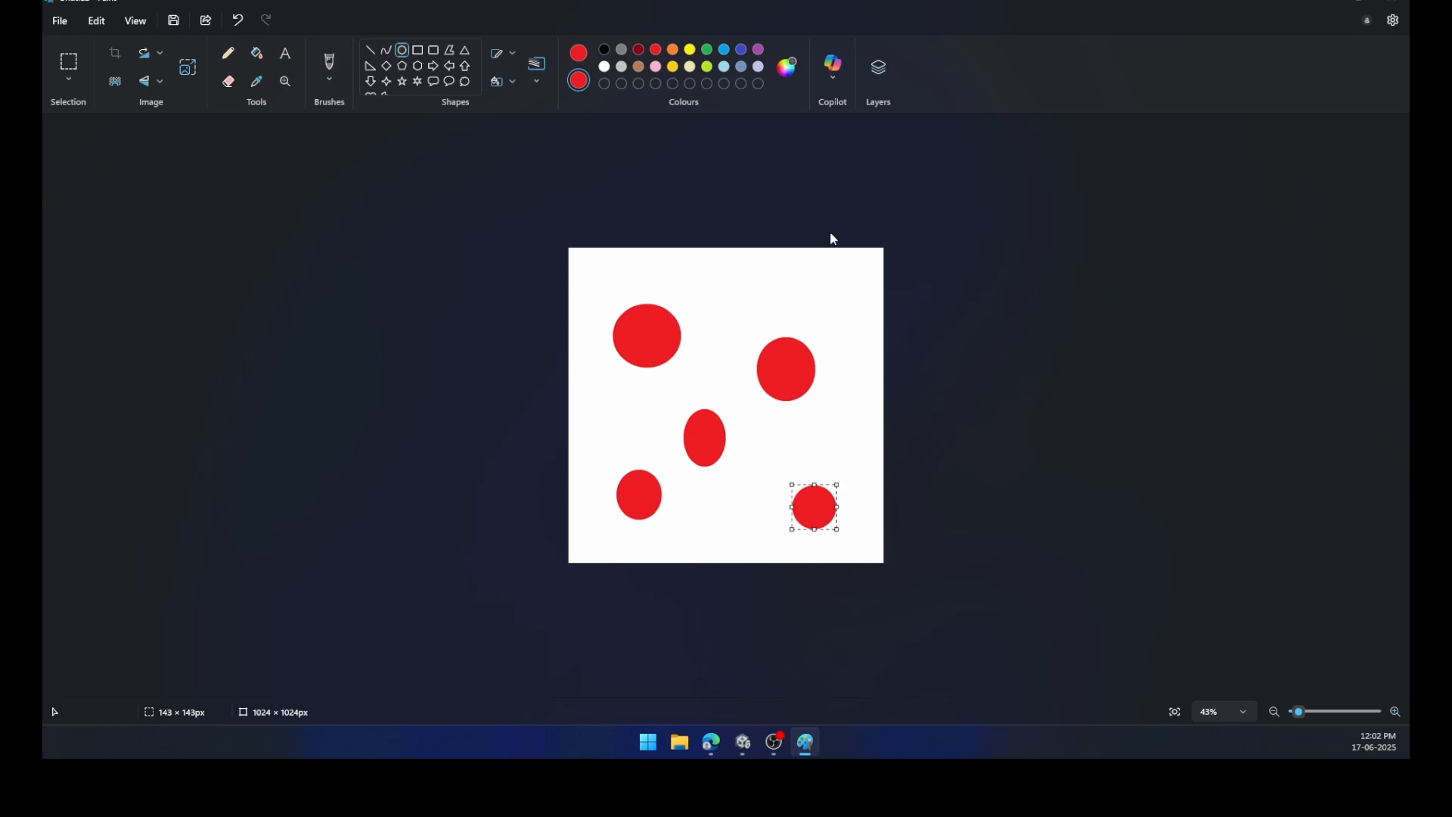
{"action": "left_click_drag", "start_coordinate": [795, 282], "coordinate": [838, 323]}
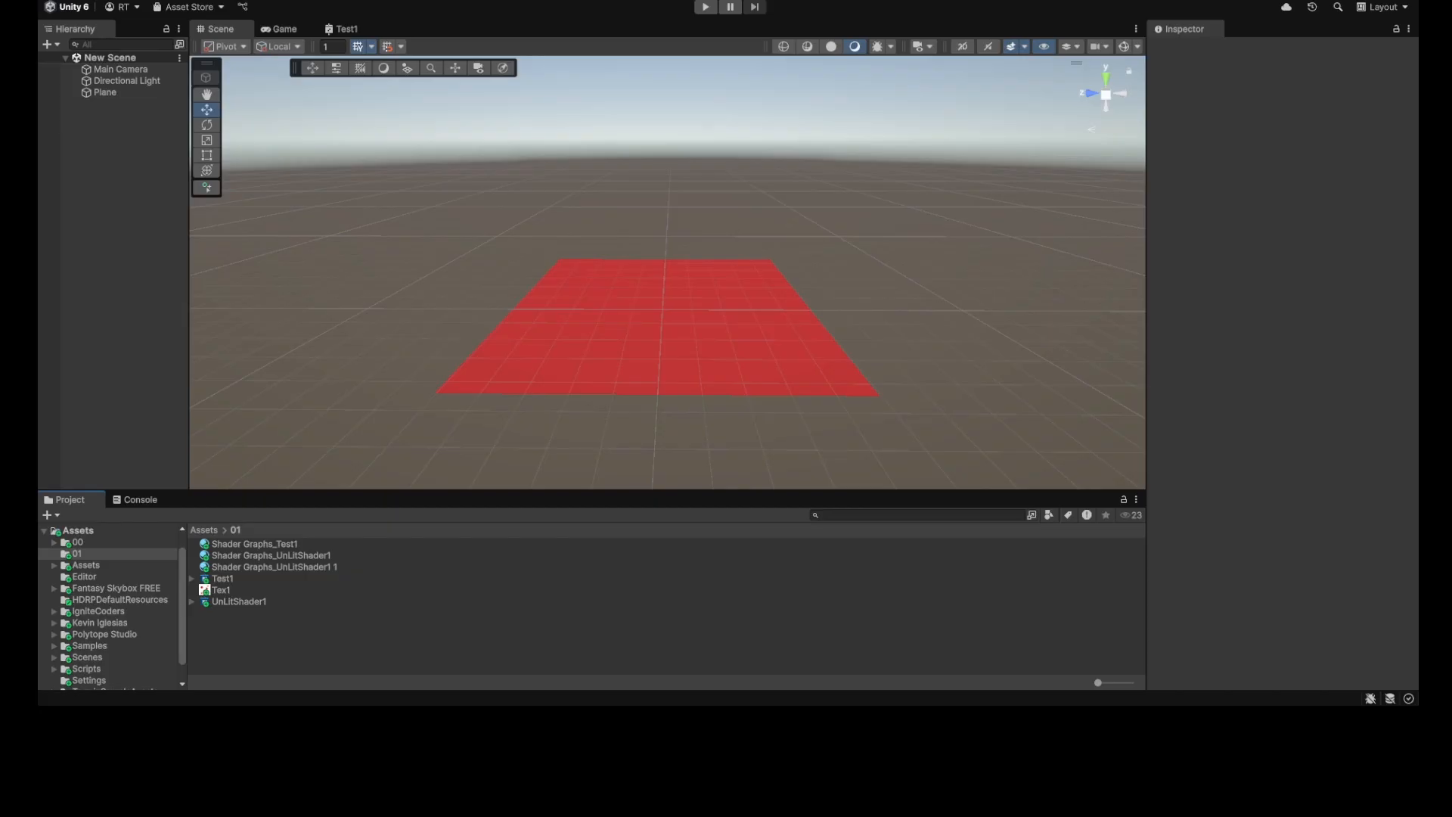
Step: Switch to Unity, create and open an unlit Shader Graph named ScrollTexture in the 01 folder, and close the Test1 graph
{"action": "left_click", "coordinate": [241, 590]}
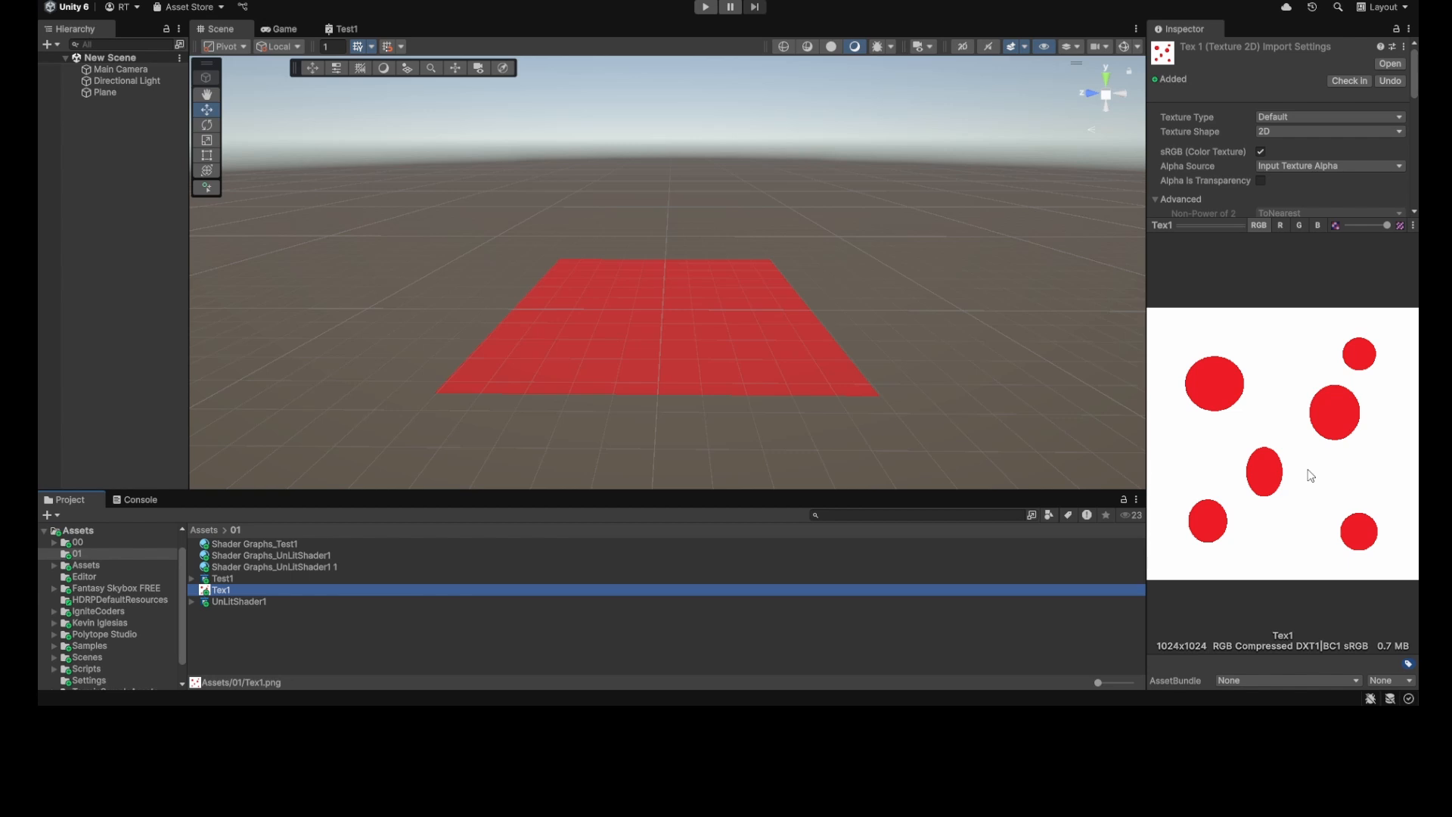
{"action": "left_click", "coordinate": [248, 633]}
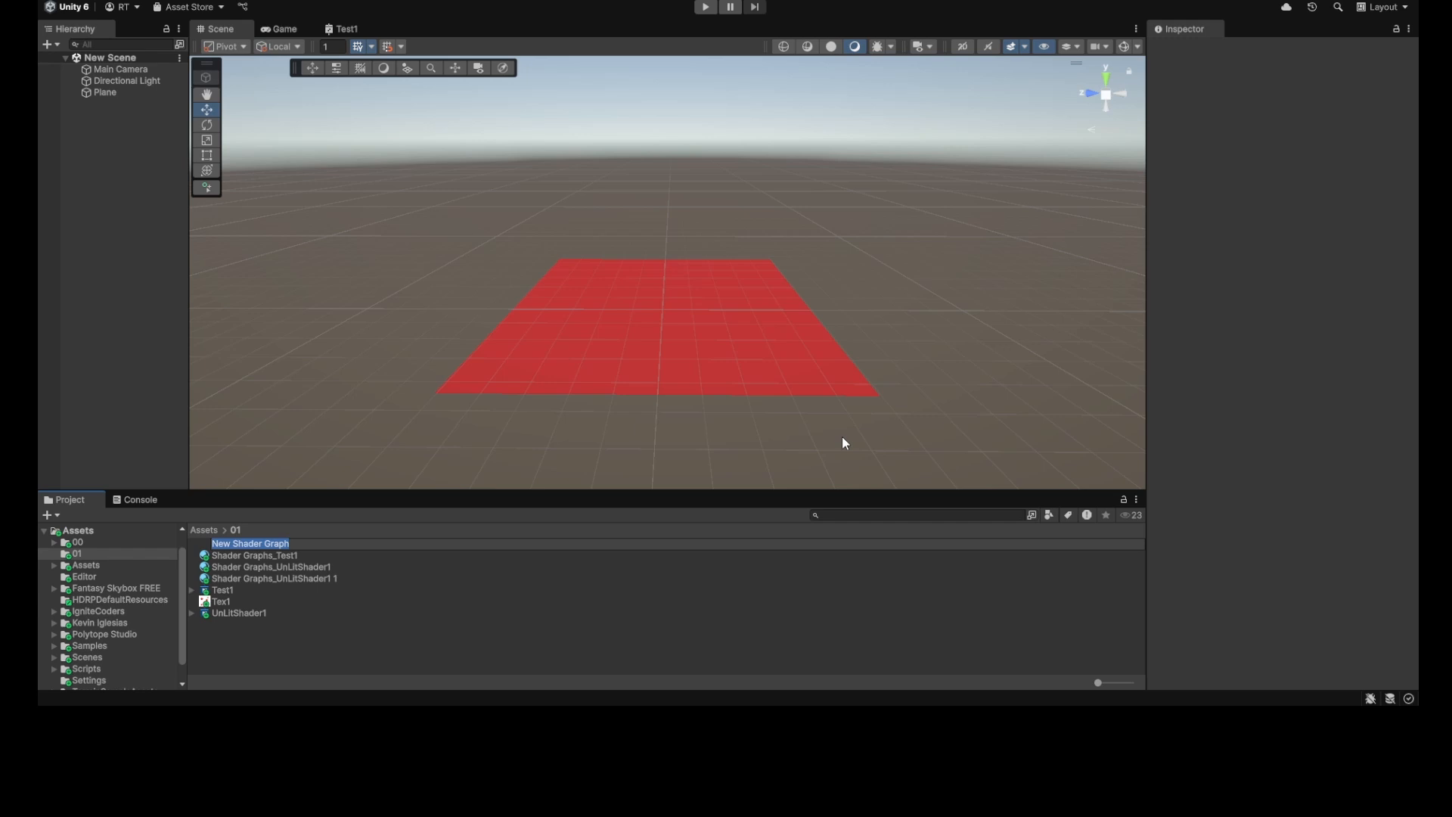
{"action": "type", "text": "ScrollTexture"}
{"action": "key", "text": "Return"}
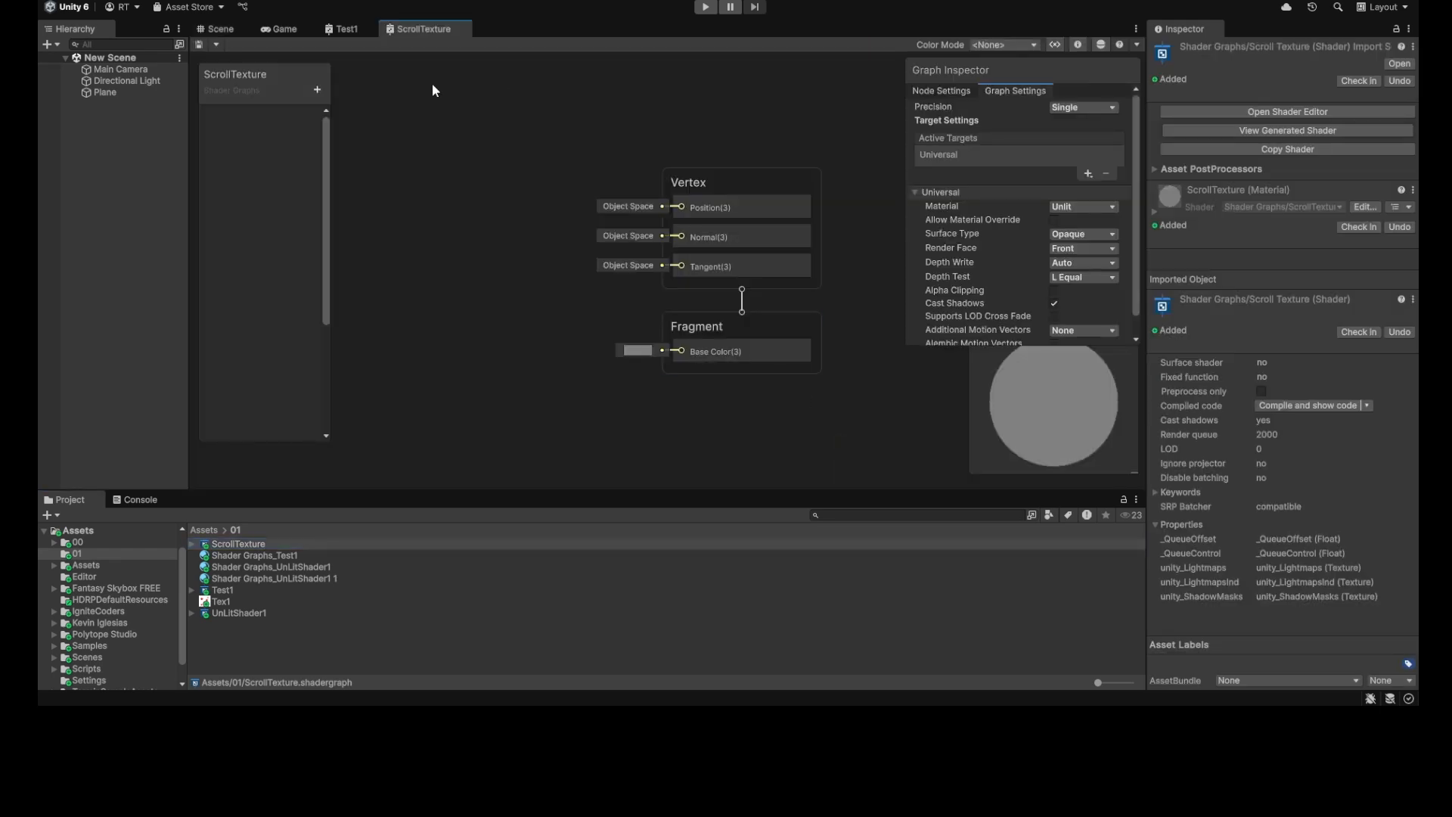
{"action": "left_click", "coordinate": [360, 33]}
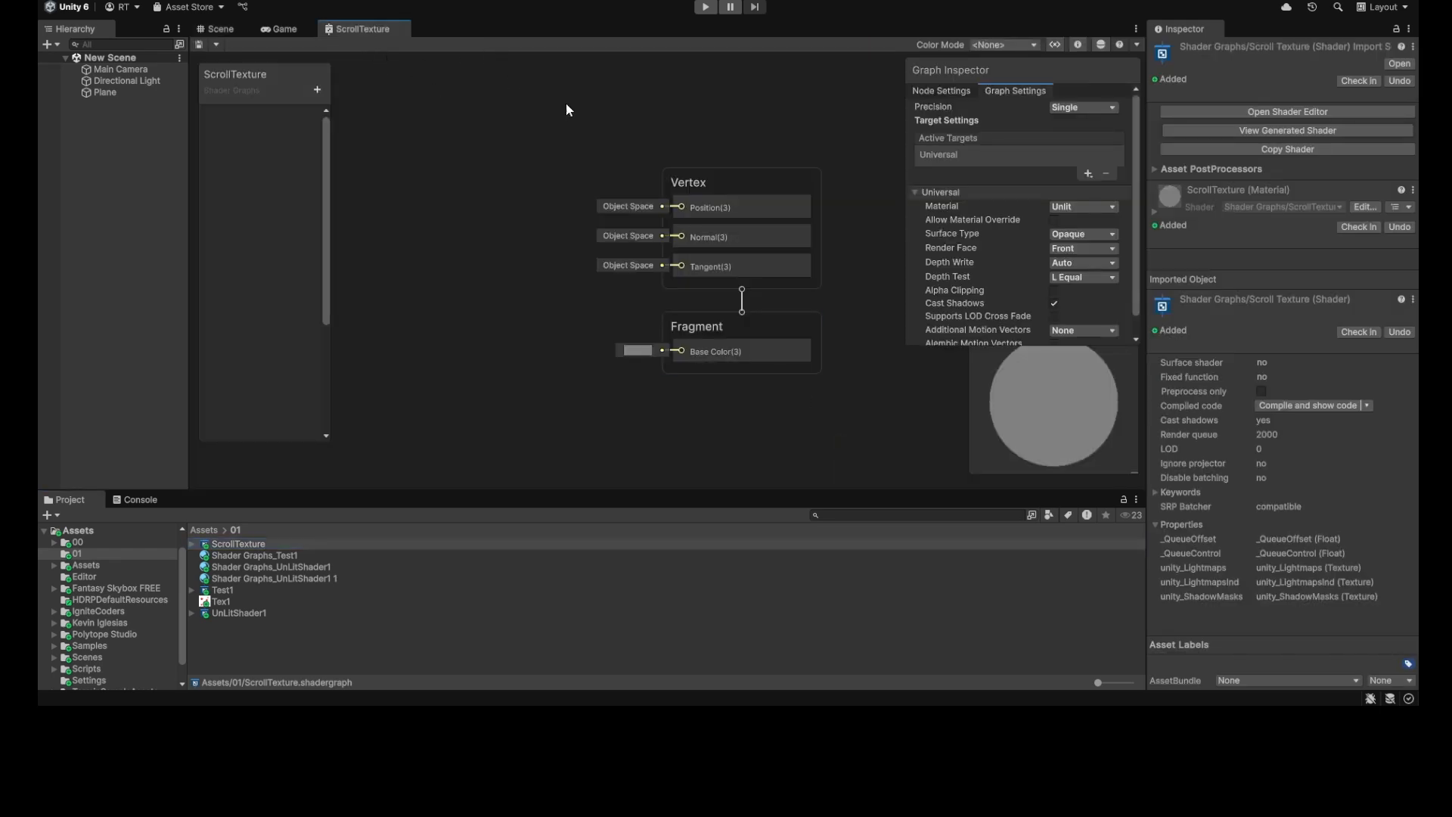
Step: Add a Texture2D property named MainTexture to the ScrollTexture graph and place it as a node beside the master stack
{"action": "left_click_drag", "start_coordinate": [520, 109], "coordinate": [883, 480]}
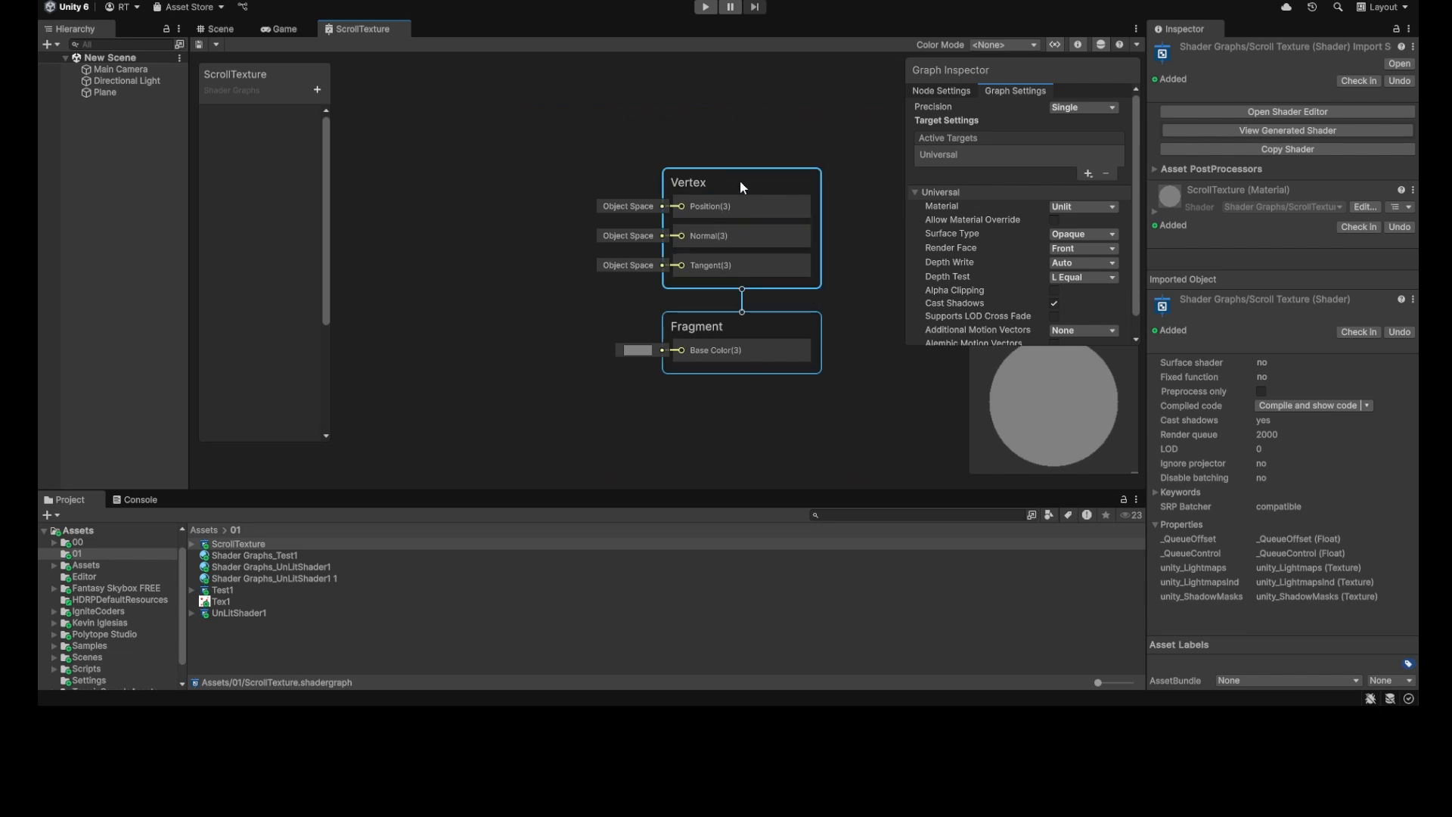
{"action": "scroll", "coordinate": [740, 181], "scroll_direction": "down", "scroll_amount": 3}
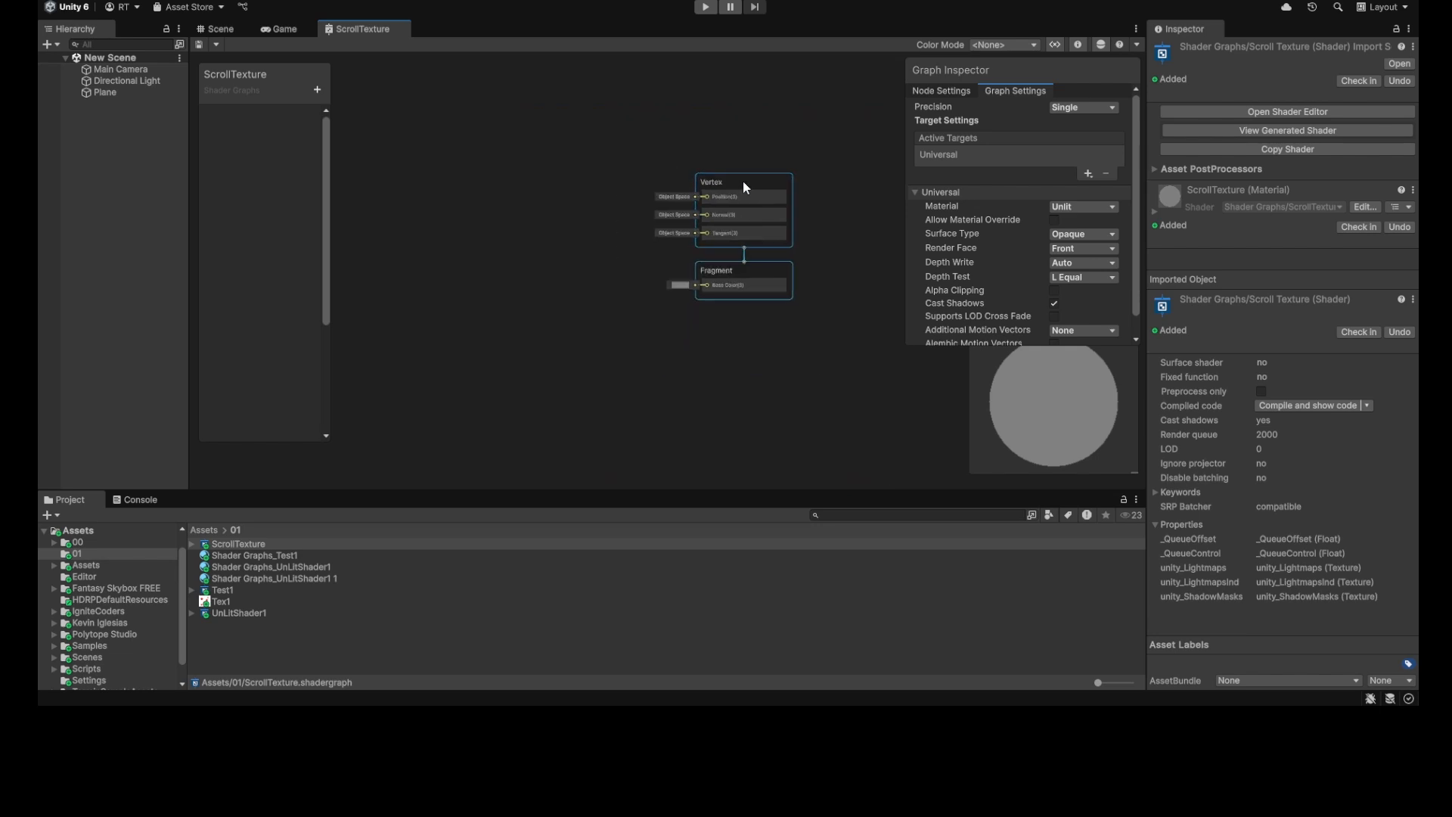
{"action": "scroll", "coordinate": [779, 189], "scroll_direction": "up", "scroll_amount": 2}
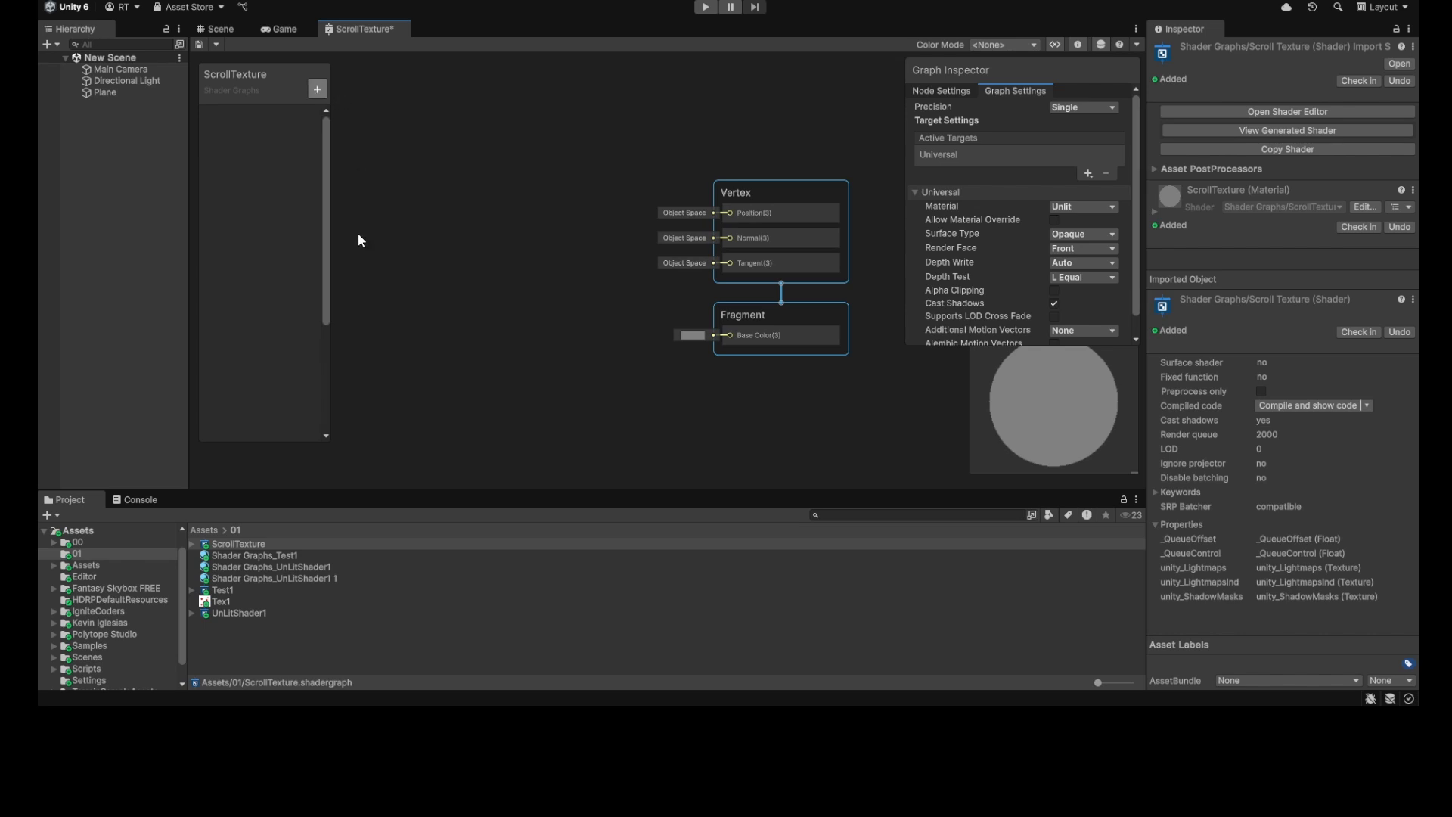
{"action": "type", "text": "Ma"}
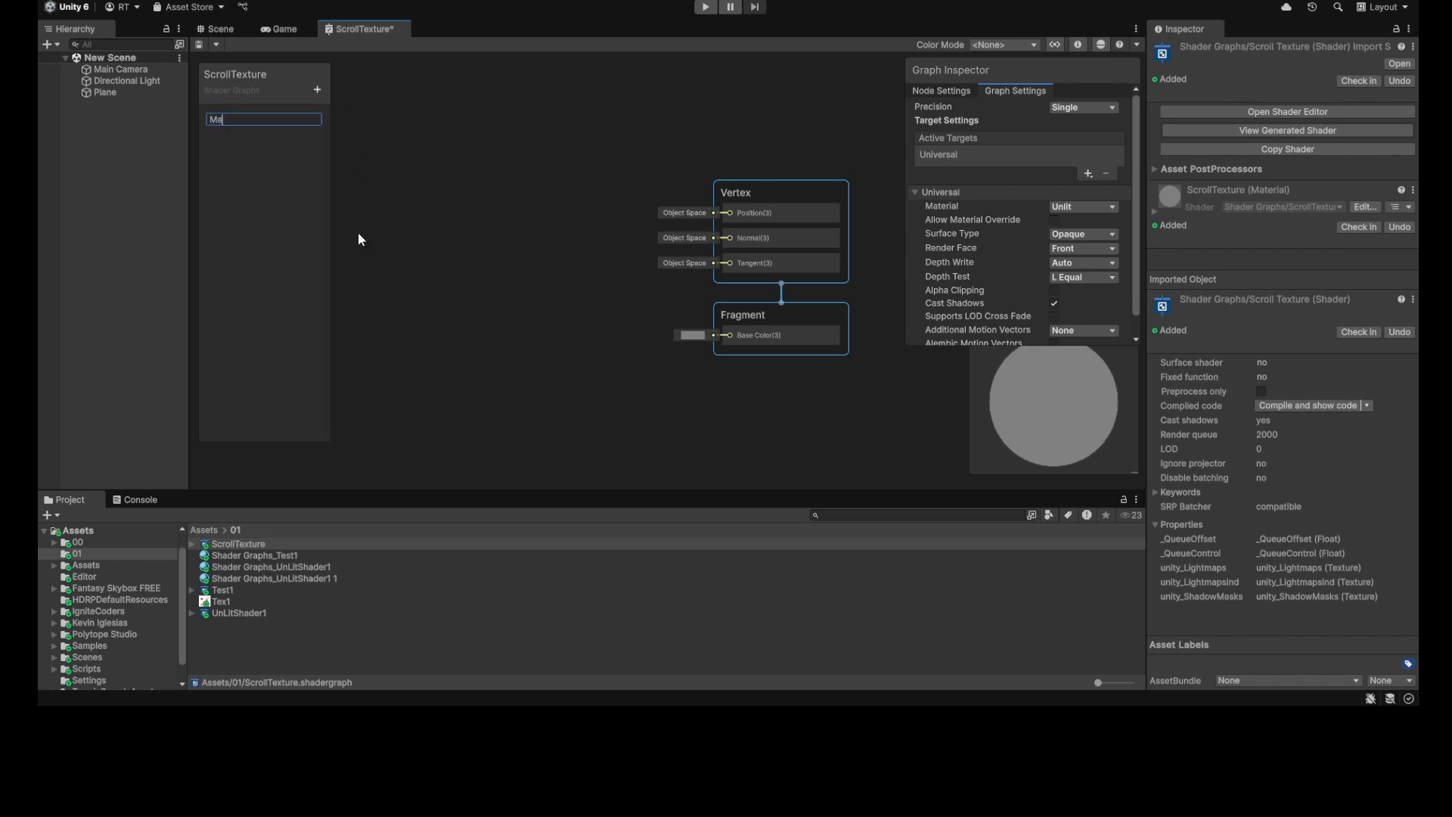
{"action": "type", "text": "inTexture"}
{"action": "key", "text": "Return"}
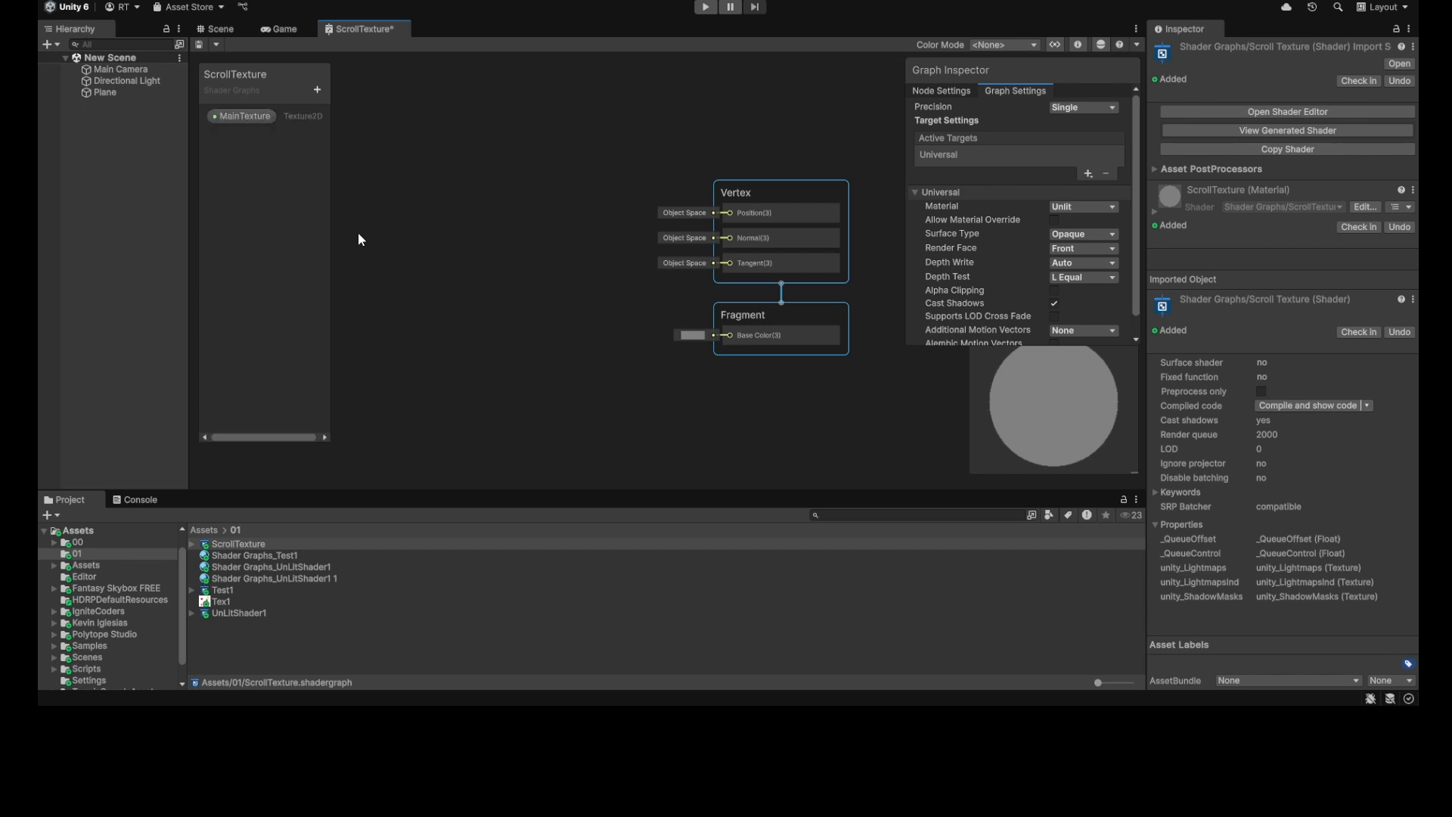
{"action": "left_click", "coordinate": [254, 115]}
{"action": "mouse_move", "coordinate": [370, 201]}
{"action": "left_mouse_down"}
{"action": "mouse_move", "coordinate": [414, 214]}
{"action": "mouse_move", "coordinate": [384, 207]}
{"action": "left_mouse_up"}
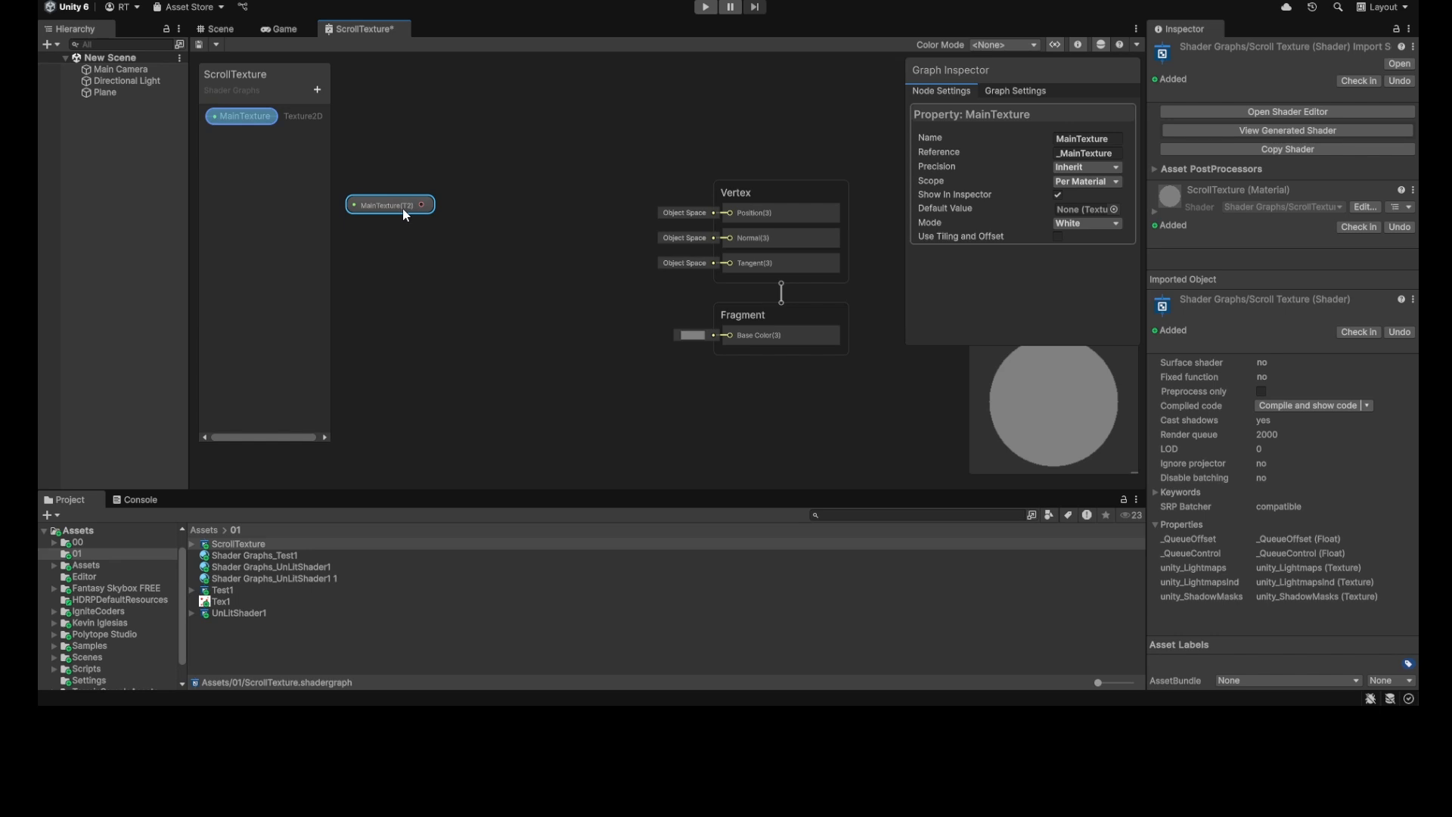
Step: Feed MainTexture into a new Sample Texture 2D node and connect its RGBA output to the fragment Base Color
{"action": "left_click_drag", "start_coordinate": [422, 213], "coordinate": [477, 233]}
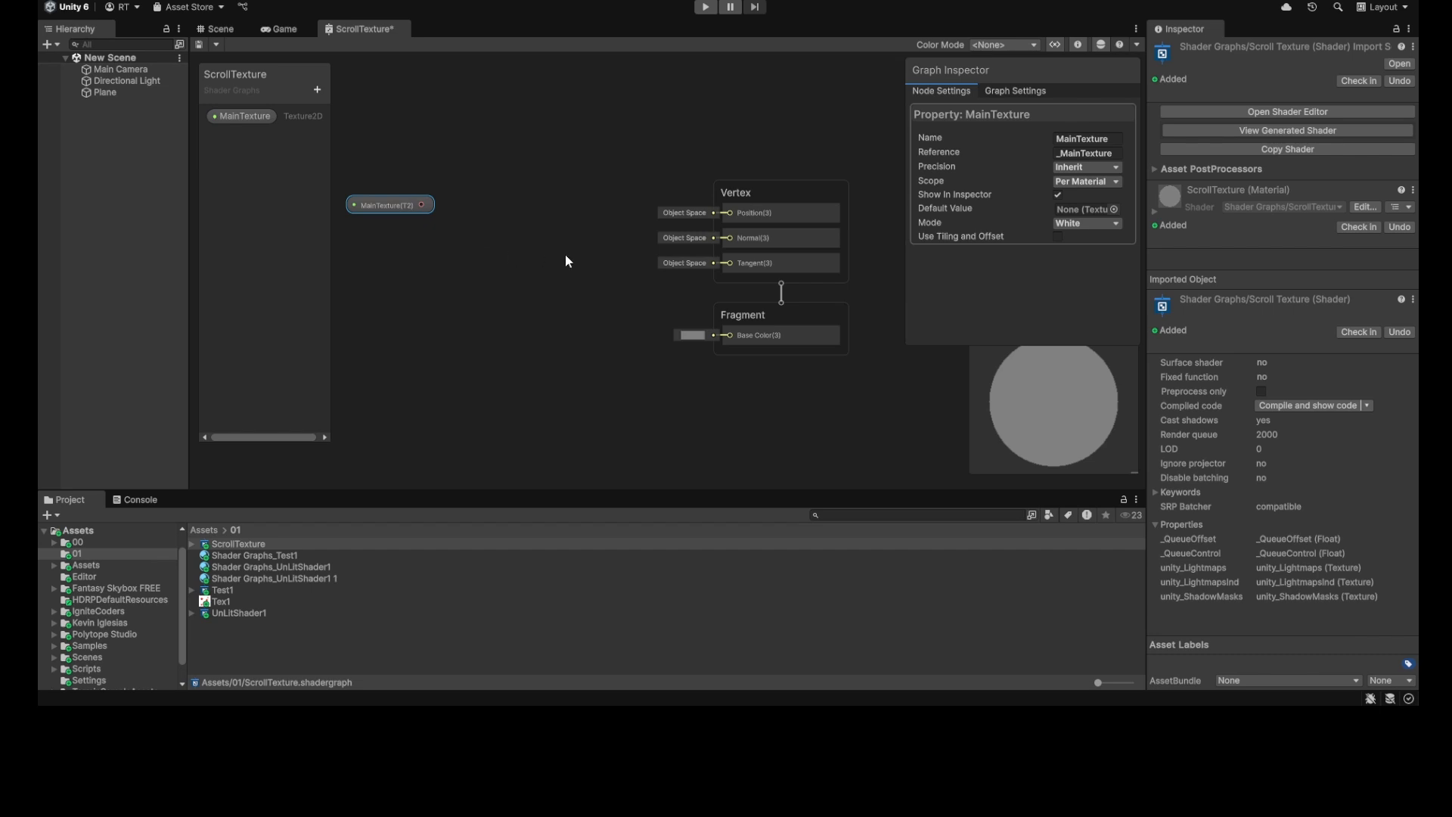
{"action": "left_click_drag", "start_coordinate": [529, 234], "coordinate": [537, 192]}
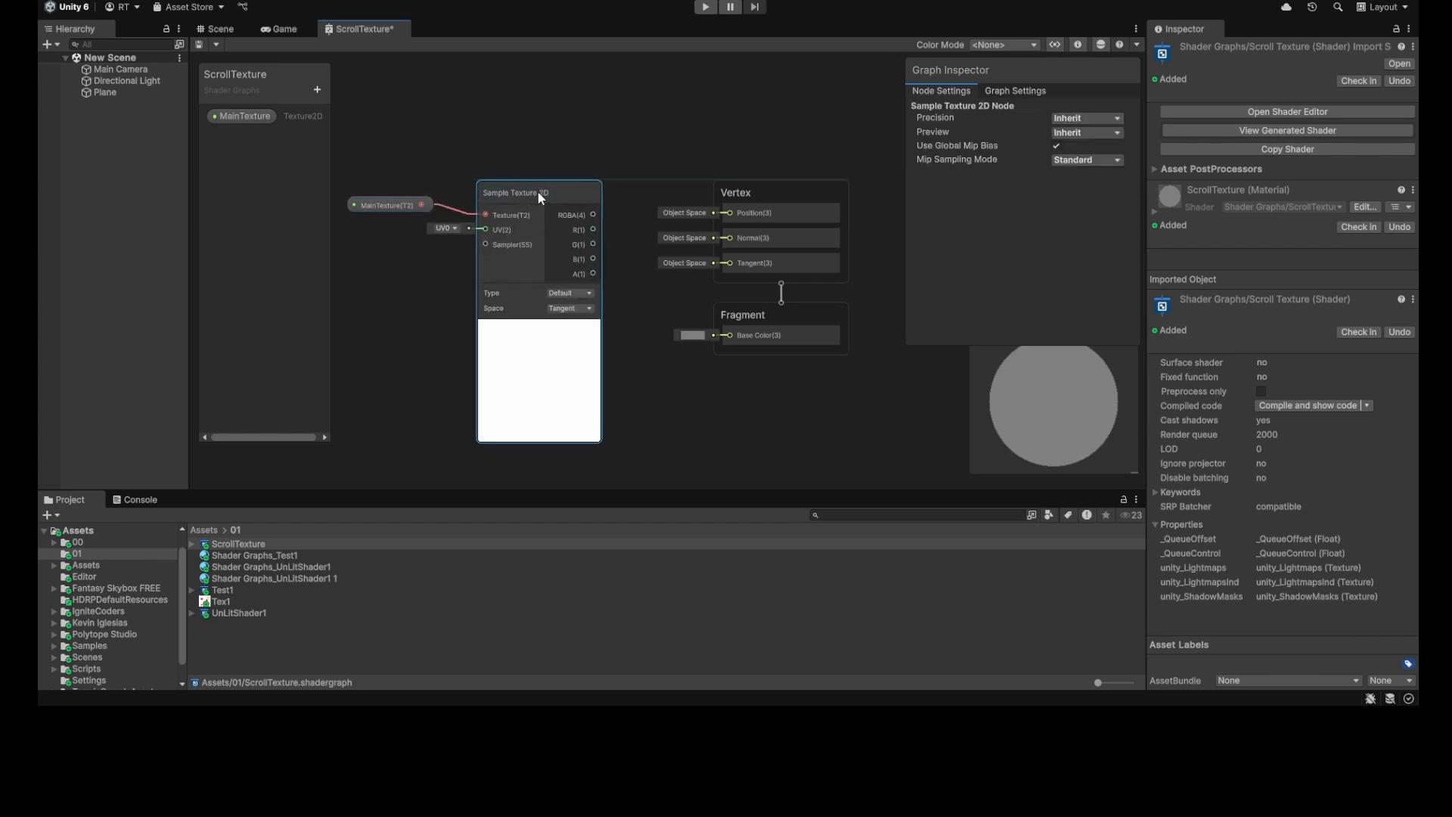
{"action": "left_click_drag", "start_coordinate": [405, 205], "coordinate": [397, 213]}
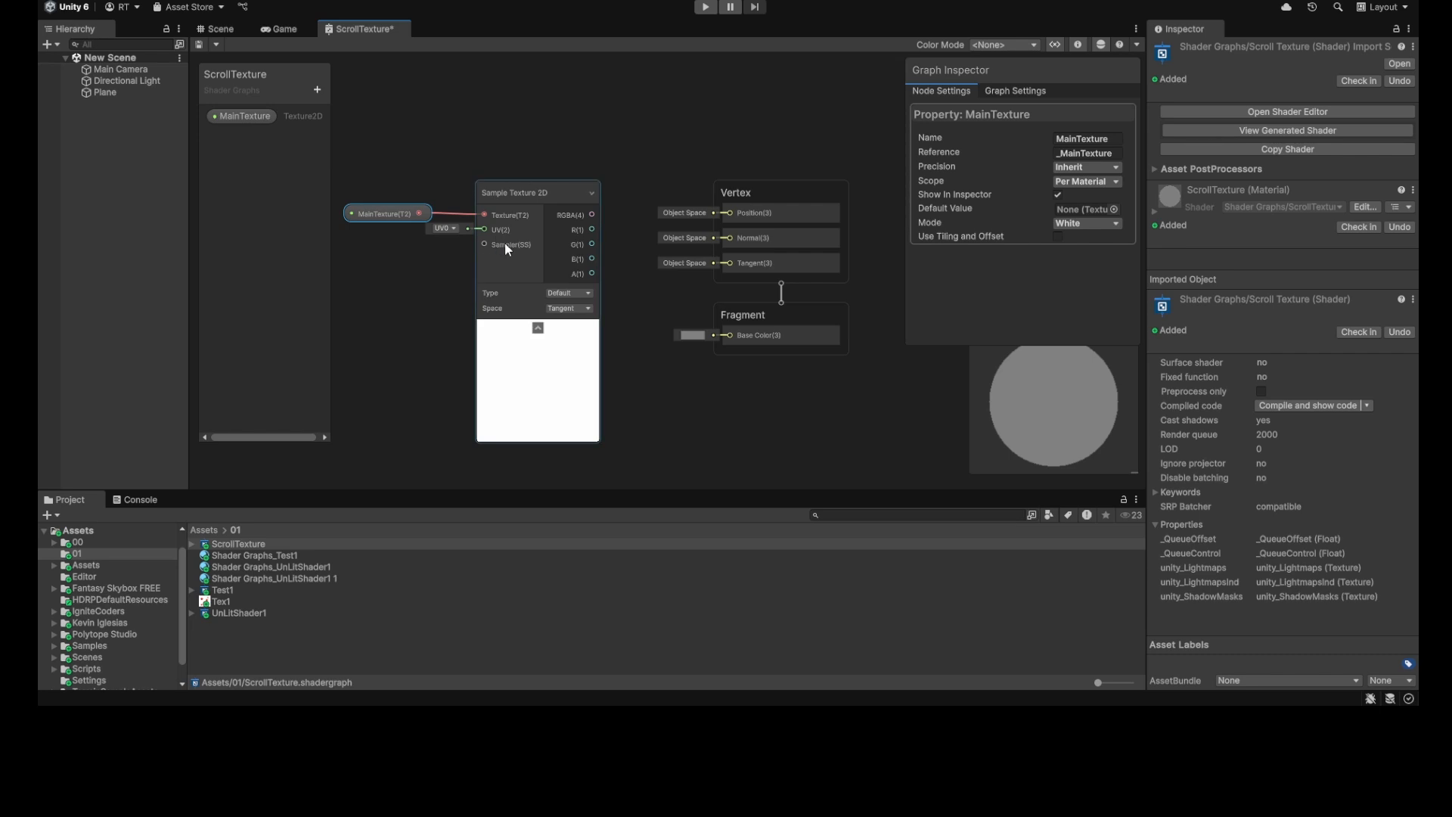
{"action": "left_click_drag", "start_coordinate": [592, 215], "coordinate": [603, 220]}
{"action": "left_click_drag", "start_coordinate": [669, 310], "coordinate": [714, 336]}
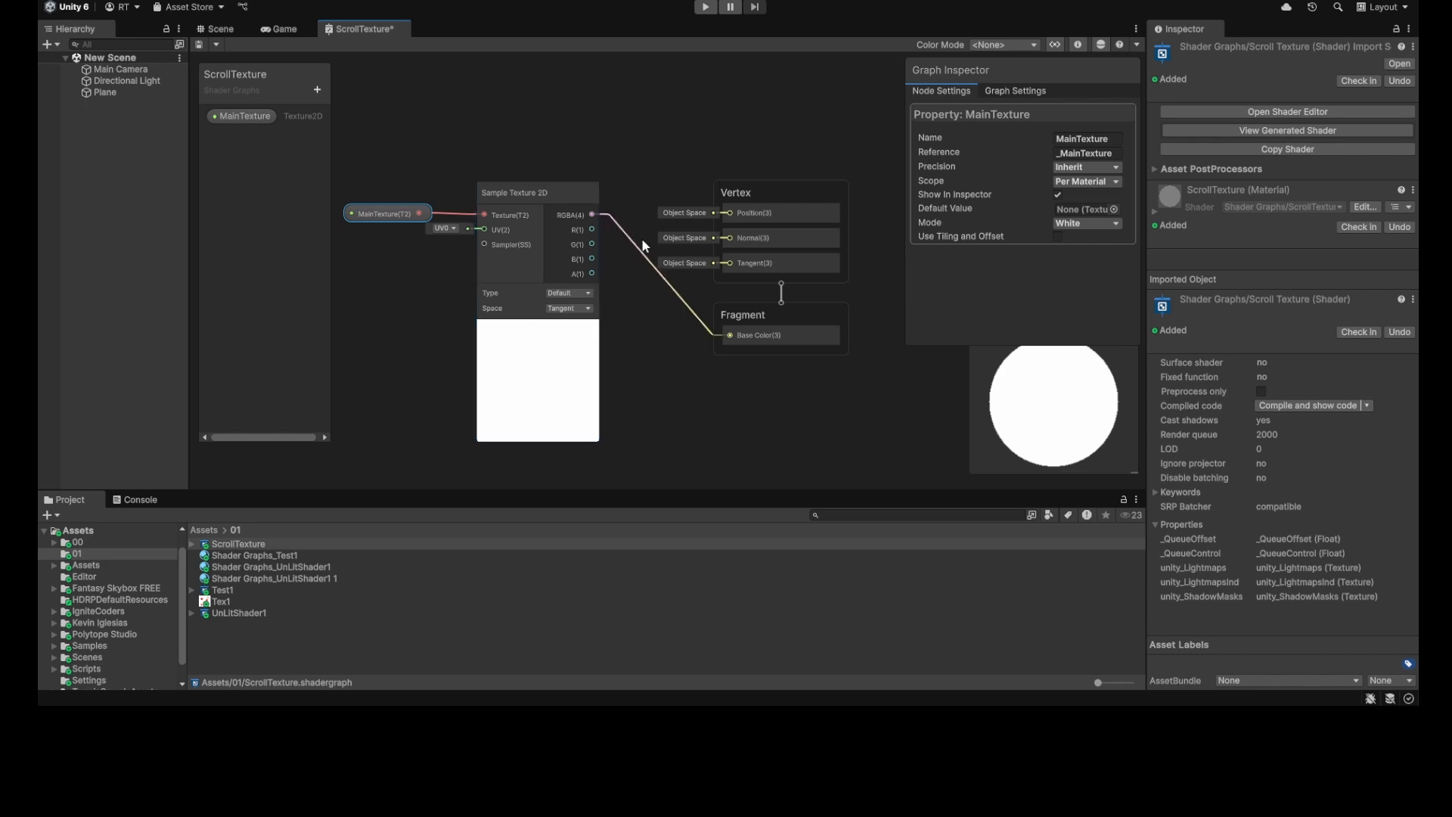
Step: Set the MainTexture property's default value to Tex1 and save the graph
{"action": "left_click_drag", "start_coordinate": [1044, 344], "coordinate": [1042, 301]}
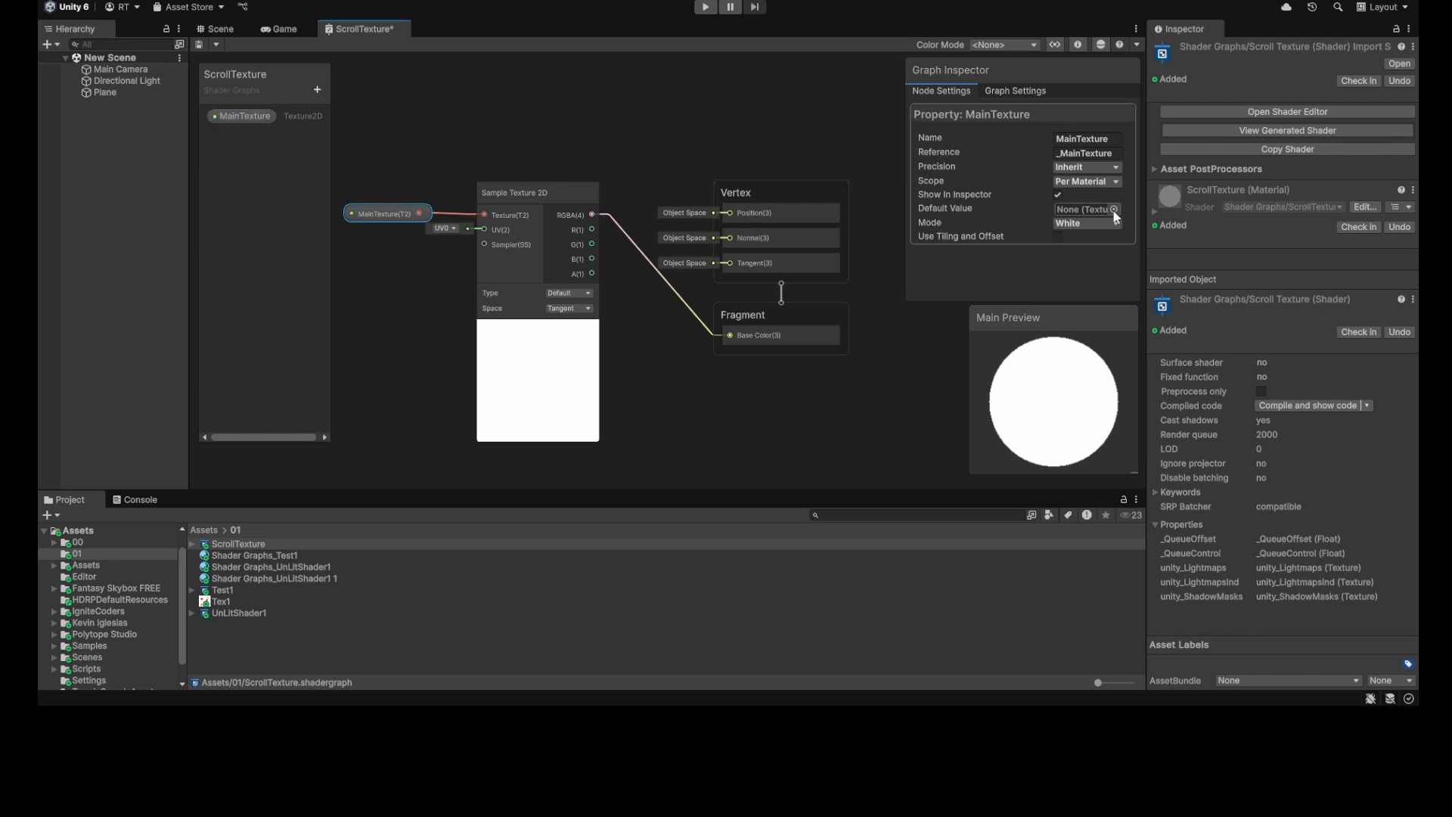
{"action": "left_click_drag", "start_coordinate": [244, 599], "coordinate": [1097, 212]}
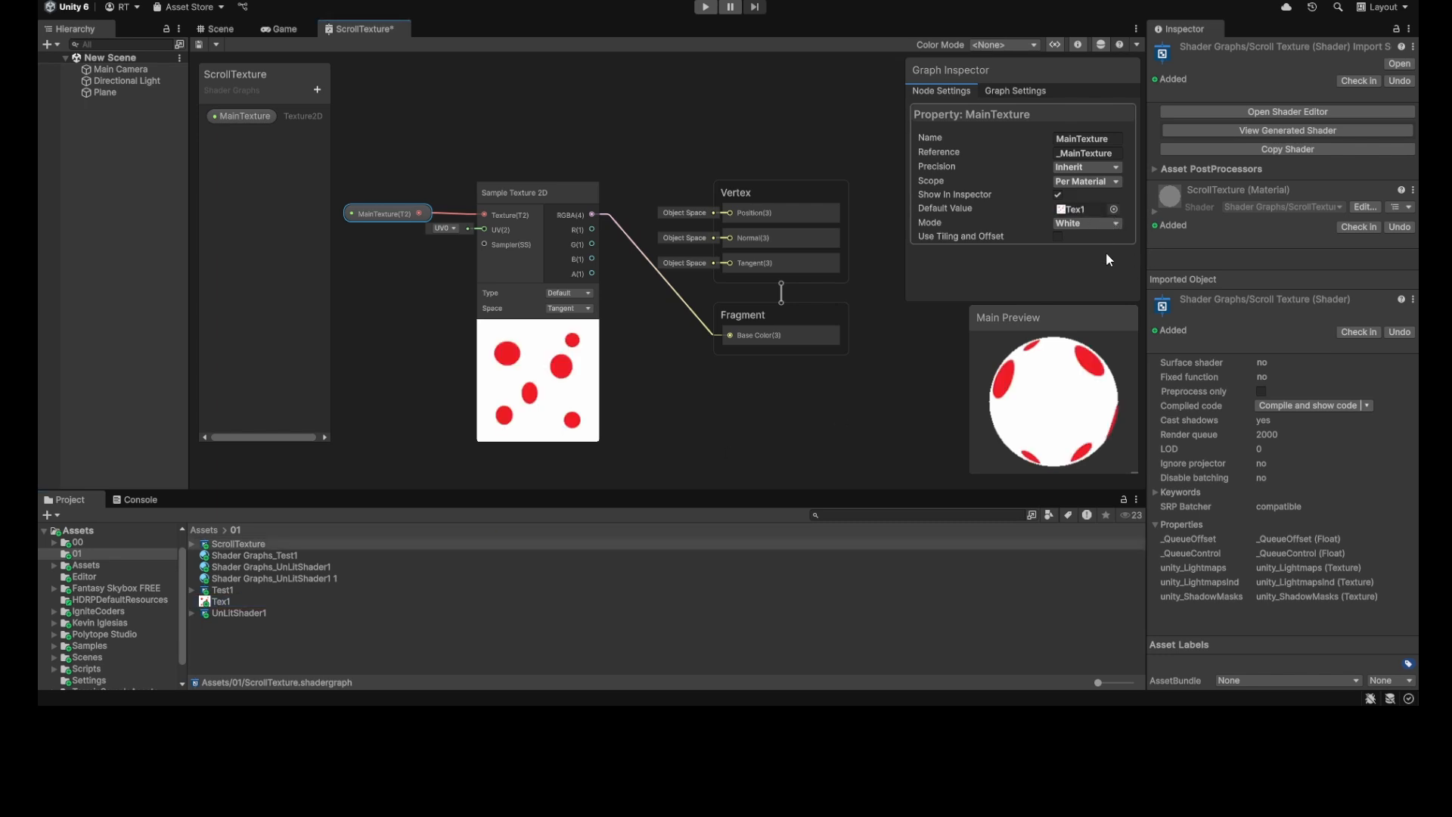
{"action": "mouse_move", "coordinate": [1051, 376]}
{"action": "left_mouse_down"}
{"action": "mouse_move", "coordinate": [1089, 429]}
{"action": "mouse_move", "coordinate": [1058, 405]}
{"action": "mouse_move", "coordinate": [1024, 408]}
{"action": "mouse_move", "coordinate": [1062, 401]}
{"action": "left_mouse_up"}
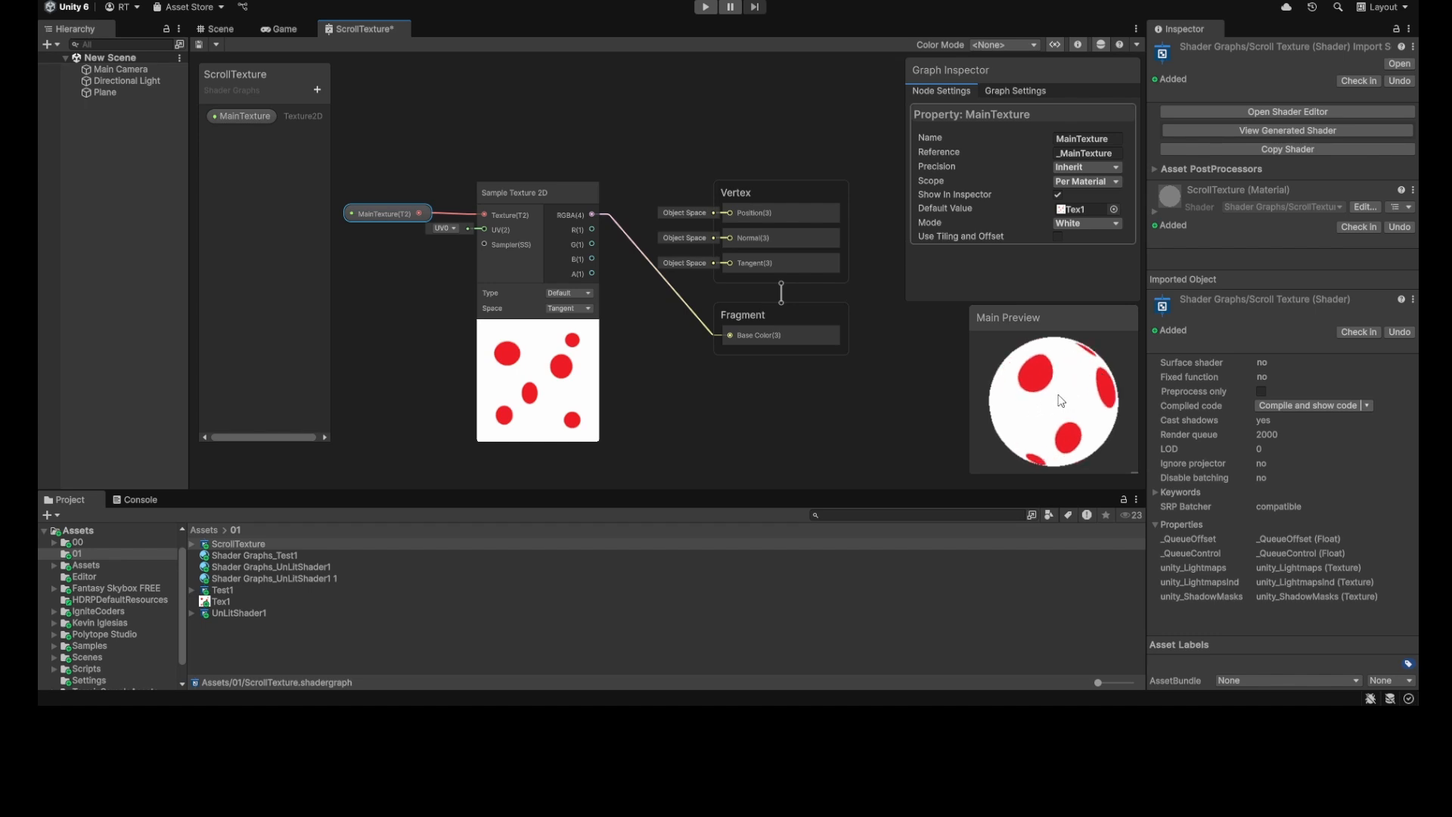
{"action": "left_click", "coordinate": [199, 45]}
Step: Create a material from the ScrollTexture shader graph and apply it to the plane in the scene
{"action": "left_click", "coordinate": [215, 32]}
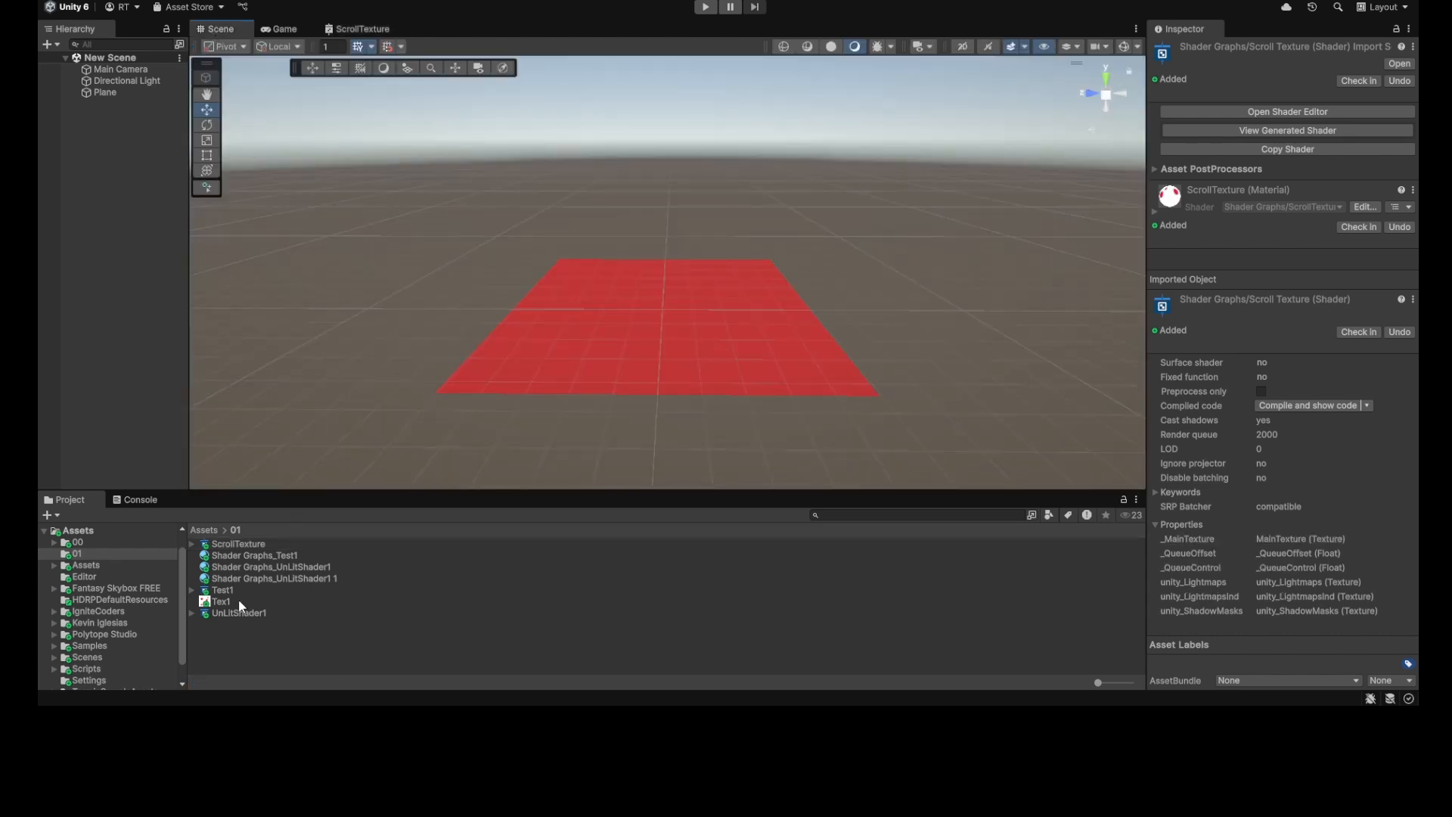
{"action": "left_click", "coordinate": [238, 545]}
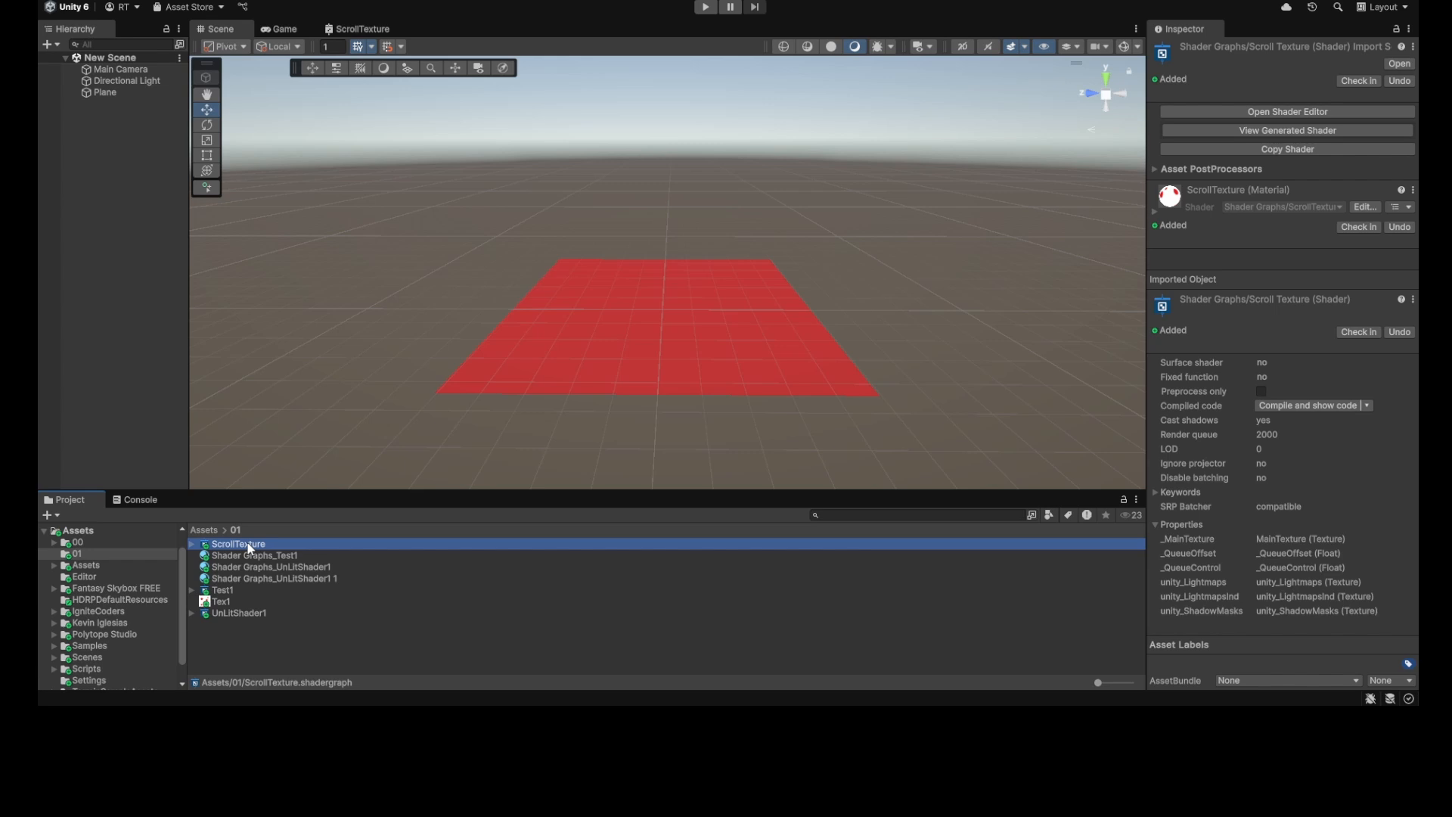
{"action": "left_click", "coordinate": [515, 130]}
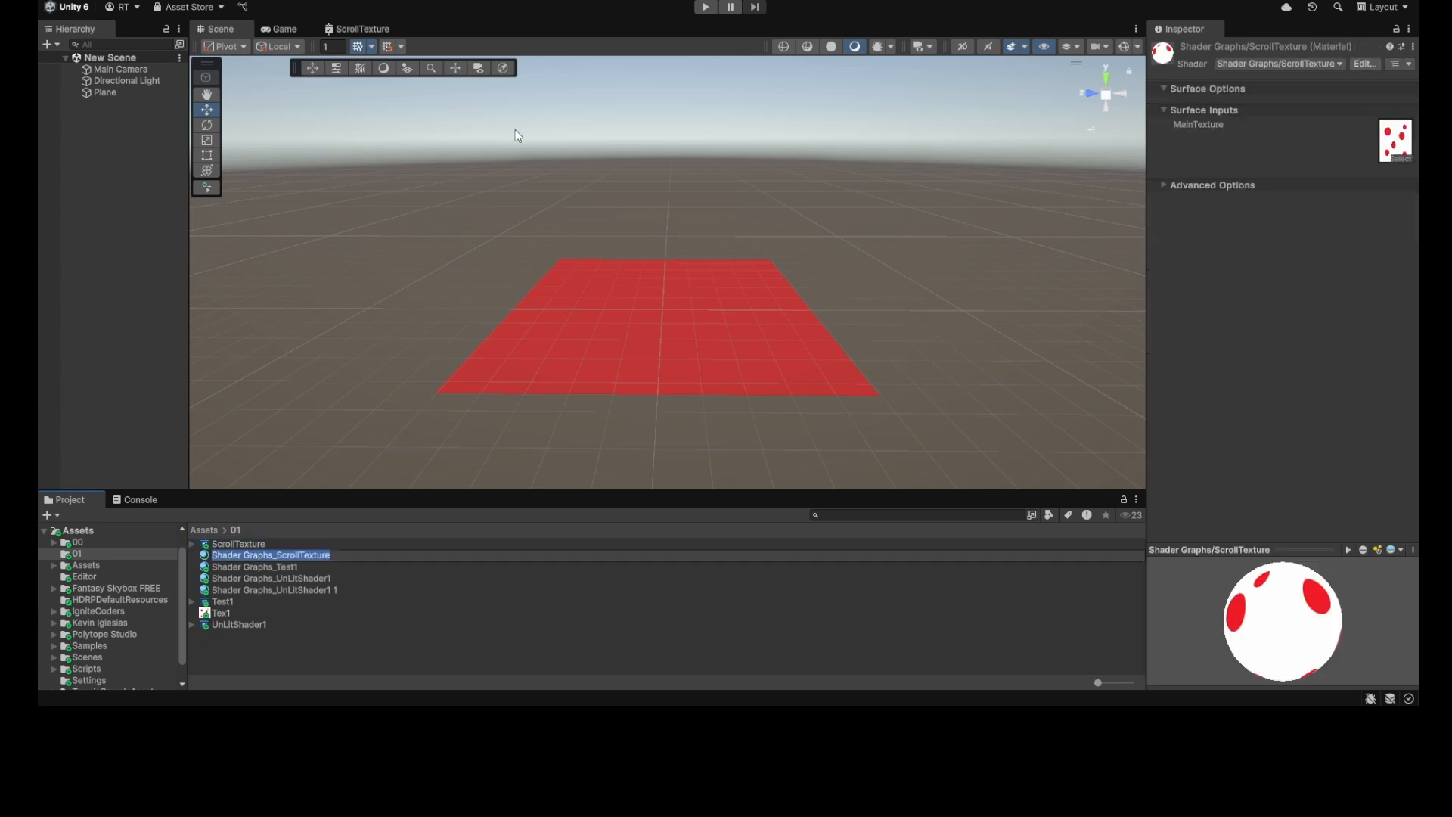
{"action": "key", "text": "Return"}
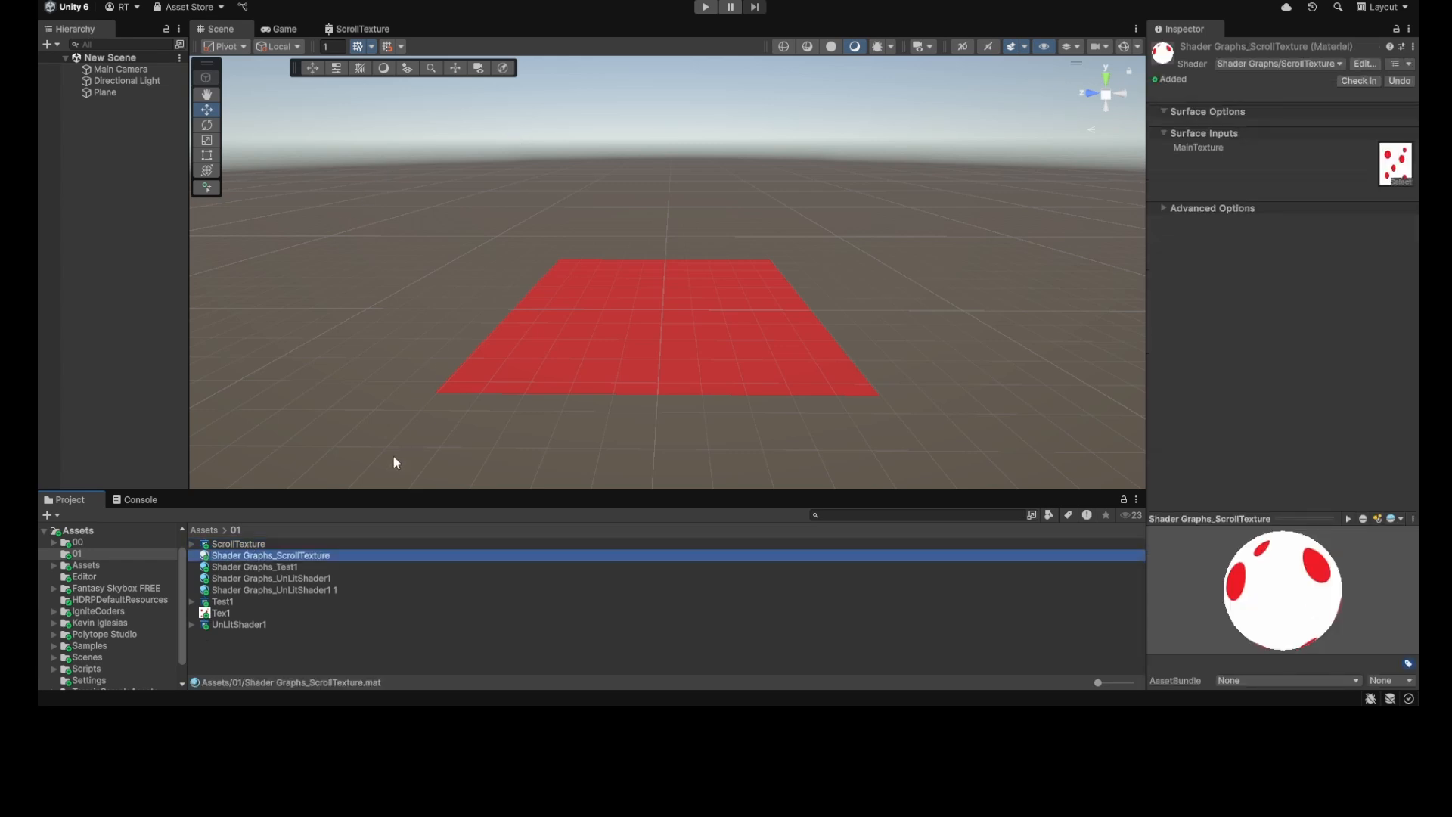
{"action": "left_click_drag", "start_coordinate": [339, 552], "coordinate": [609, 364]}
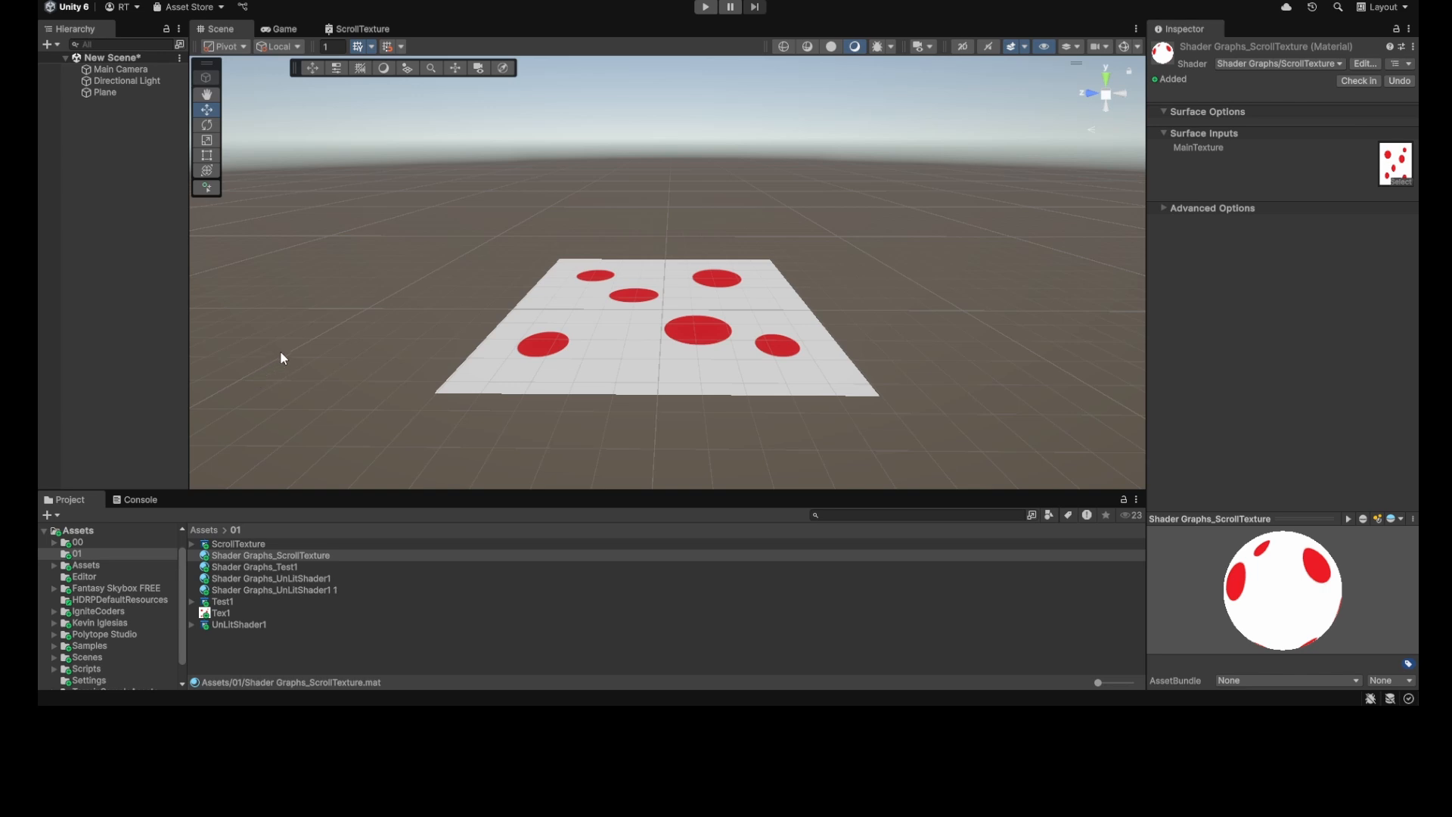
Step: Replace the material's MainTexture with a bumpy green and yellow rock-like texture and deselect the material
{"action": "double_click", "coordinate": [283, 447]}
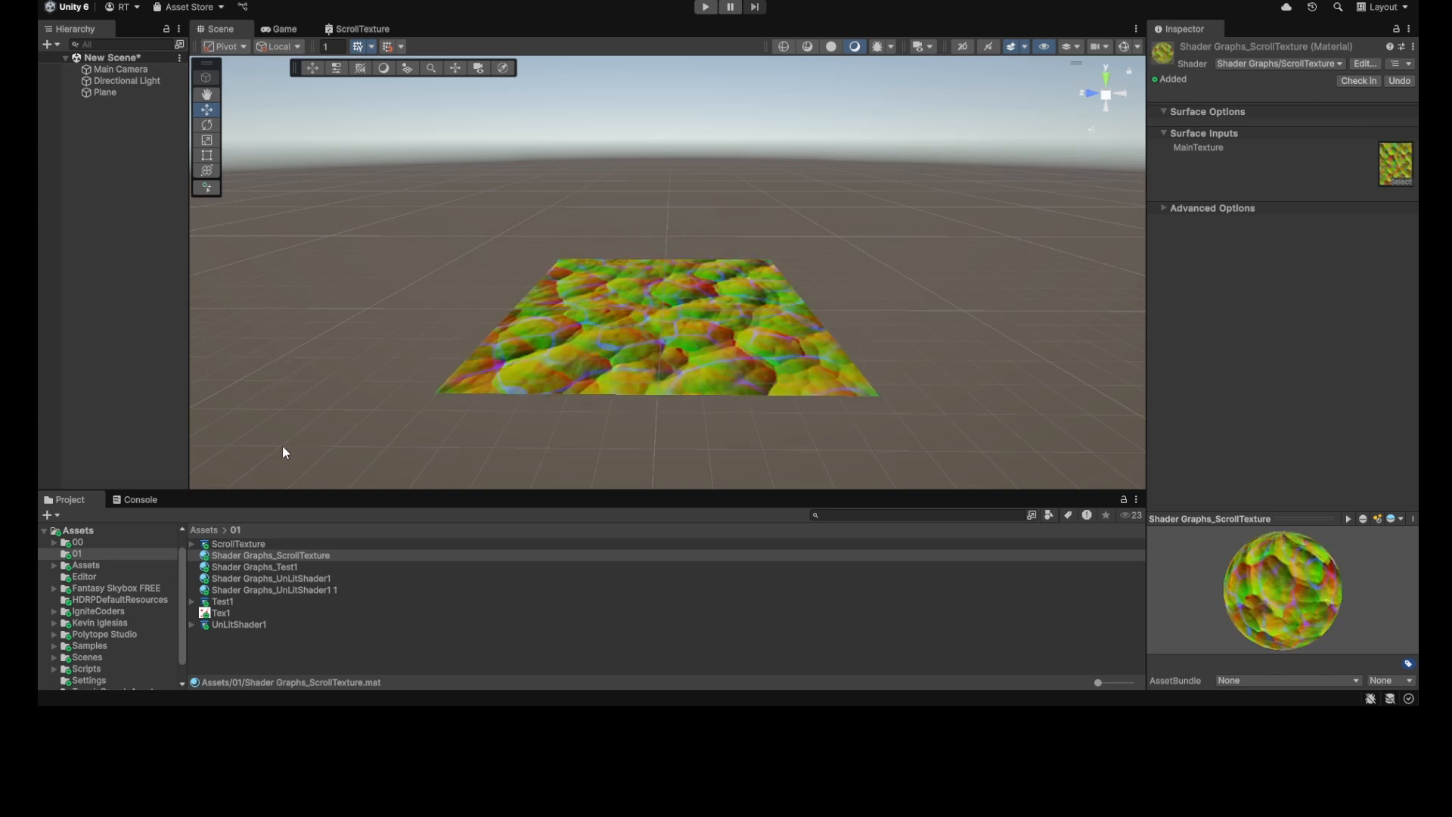
{"action": "left_click", "coordinate": [740, 341]}
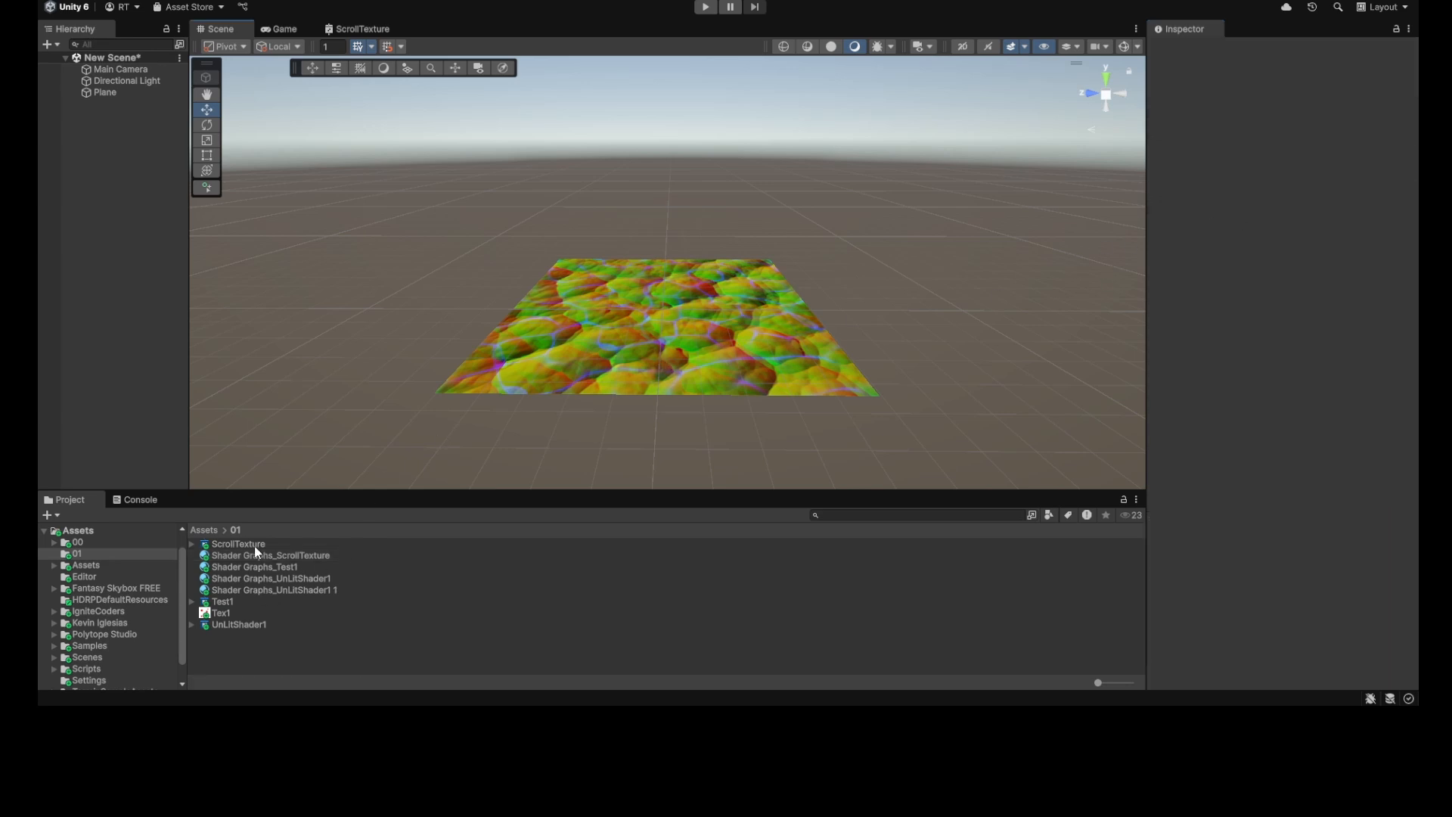
Step: Set the MainTexture of the plane's Shader Graphs_ScrollTexture material back to the red-spotted Tex1 texture
{"action": "left_click", "coordinate": [106, 93]}
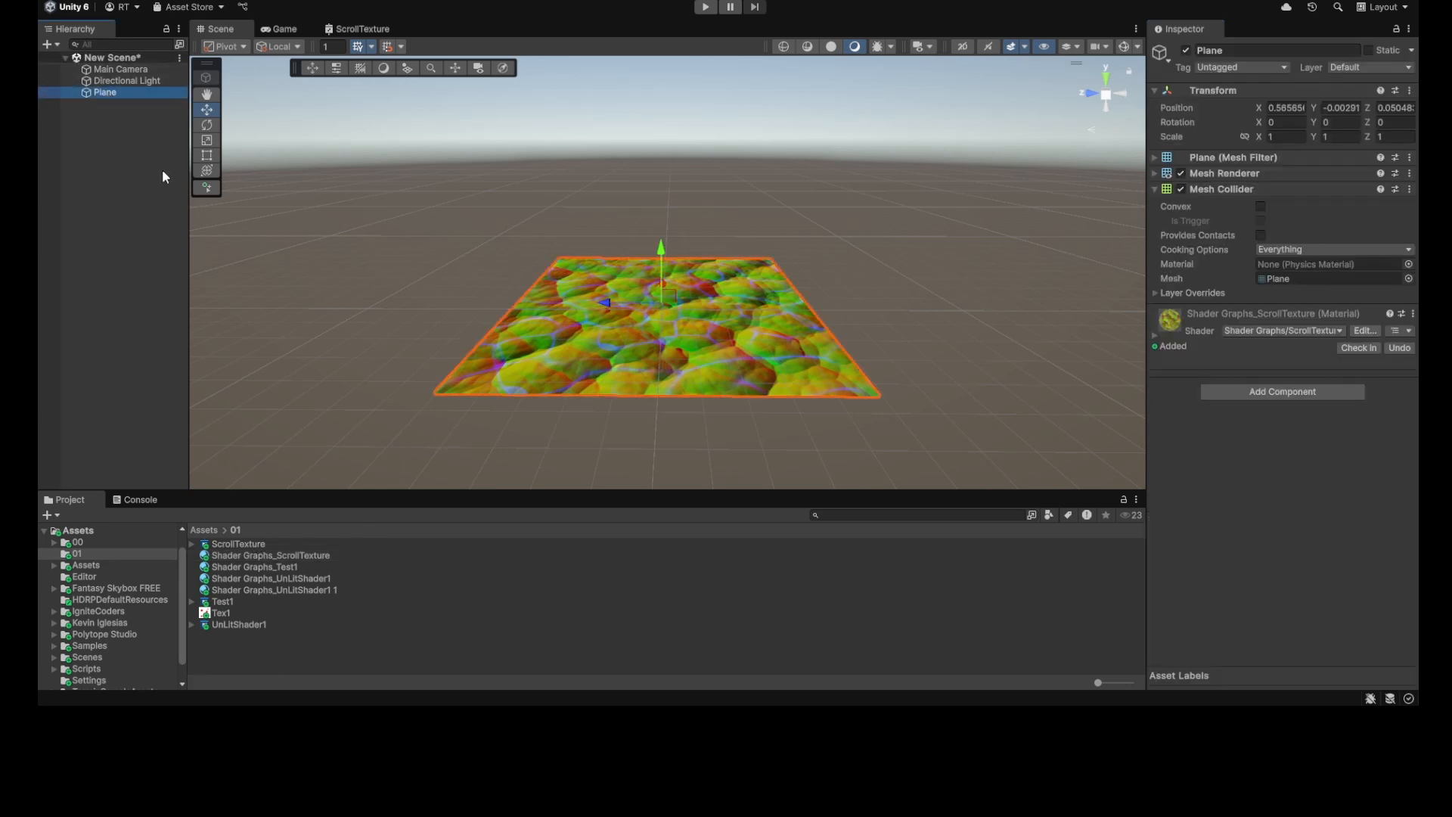
{"action": "left_click", "coordinate": [283, 555]}
{"action": "left_click", "coordinate": [1395, 180]}
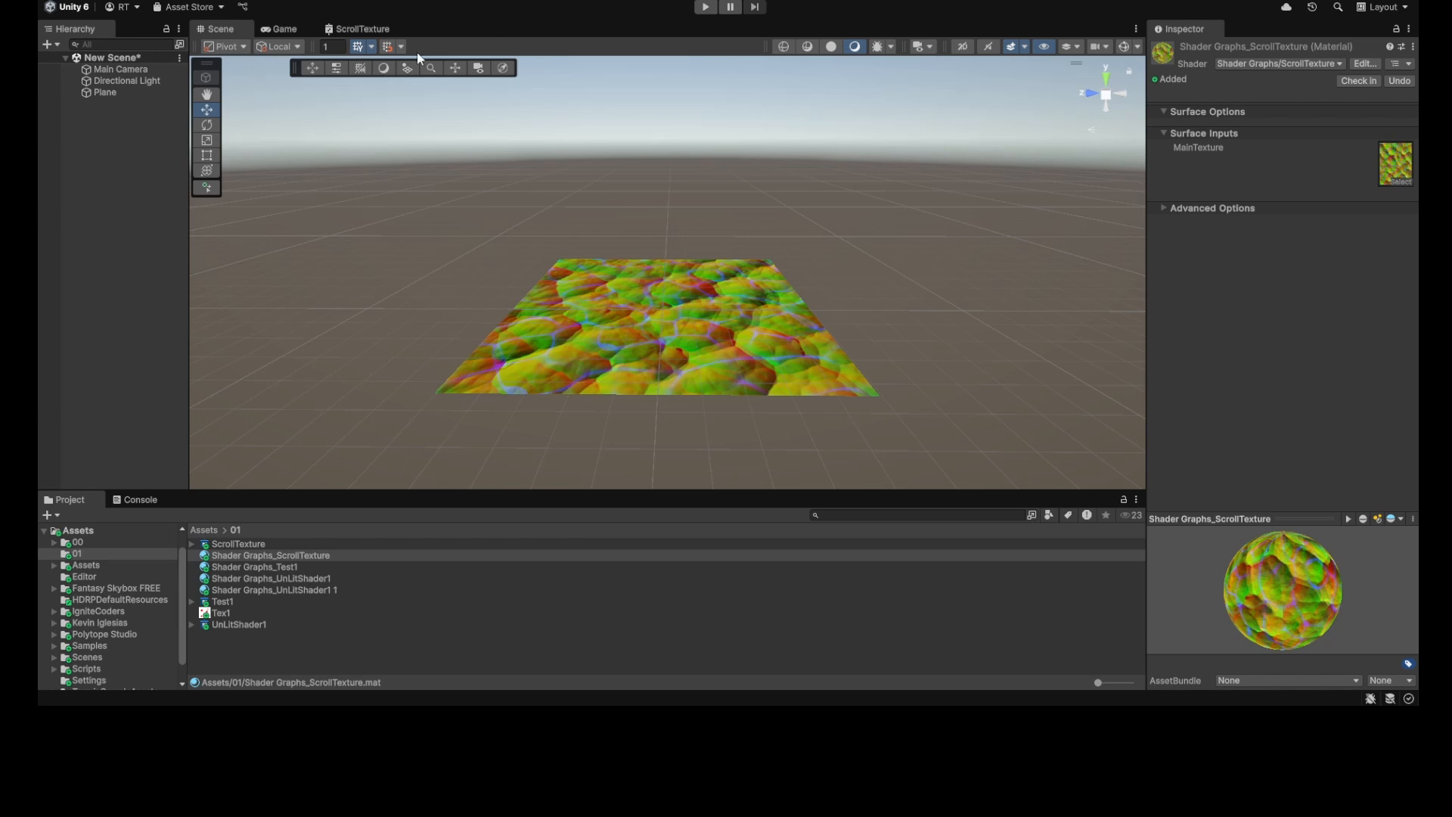
{"action": "double_click", "coordinate": [255, 229]}
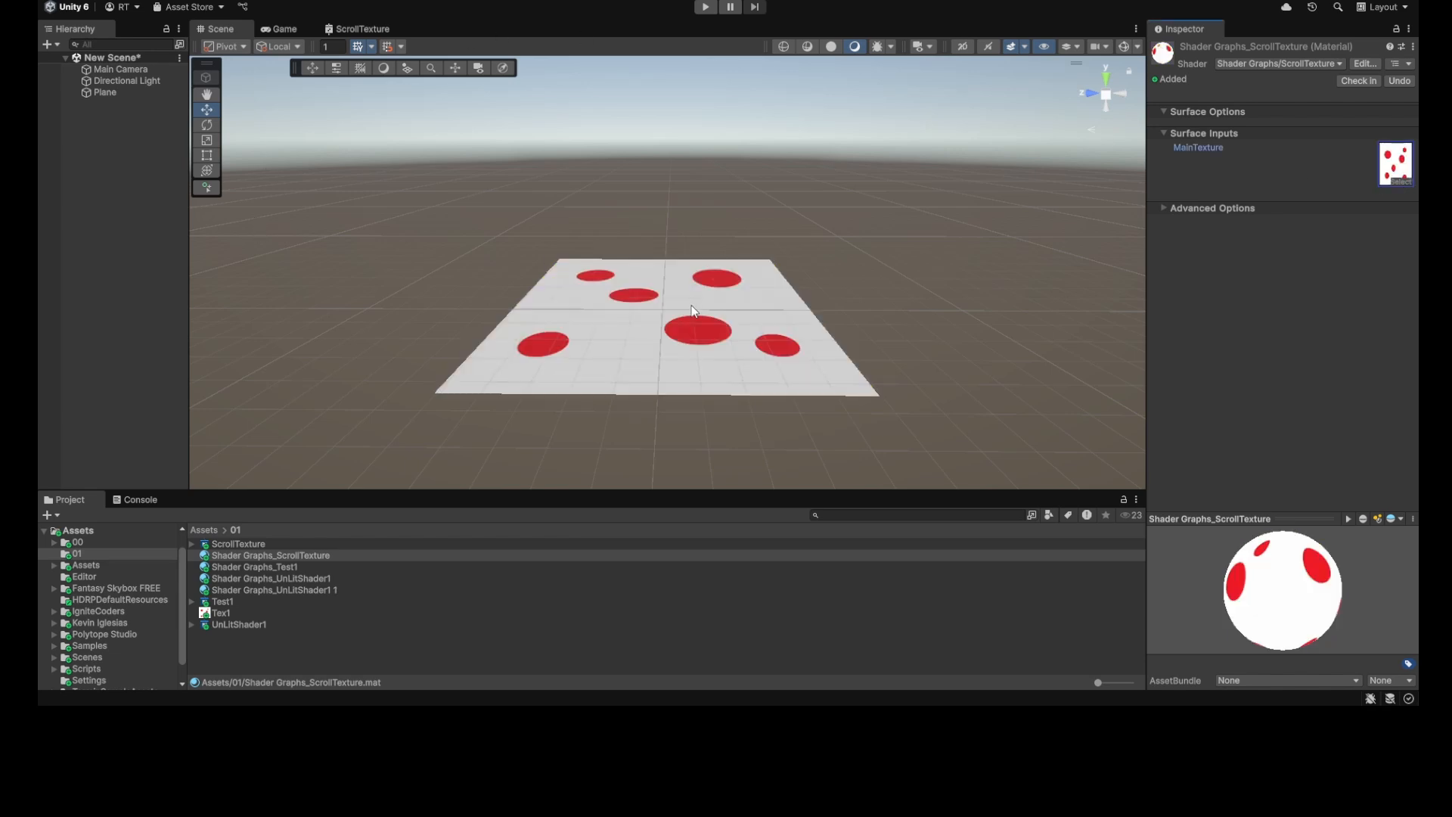
Step: Return to the ScrollTexture graph and reposition the Vertex/Fragment stack and the MainTexture node to make room around Sample Texture 2D
{"action": "left_click", "coordinate": [389, 29]}
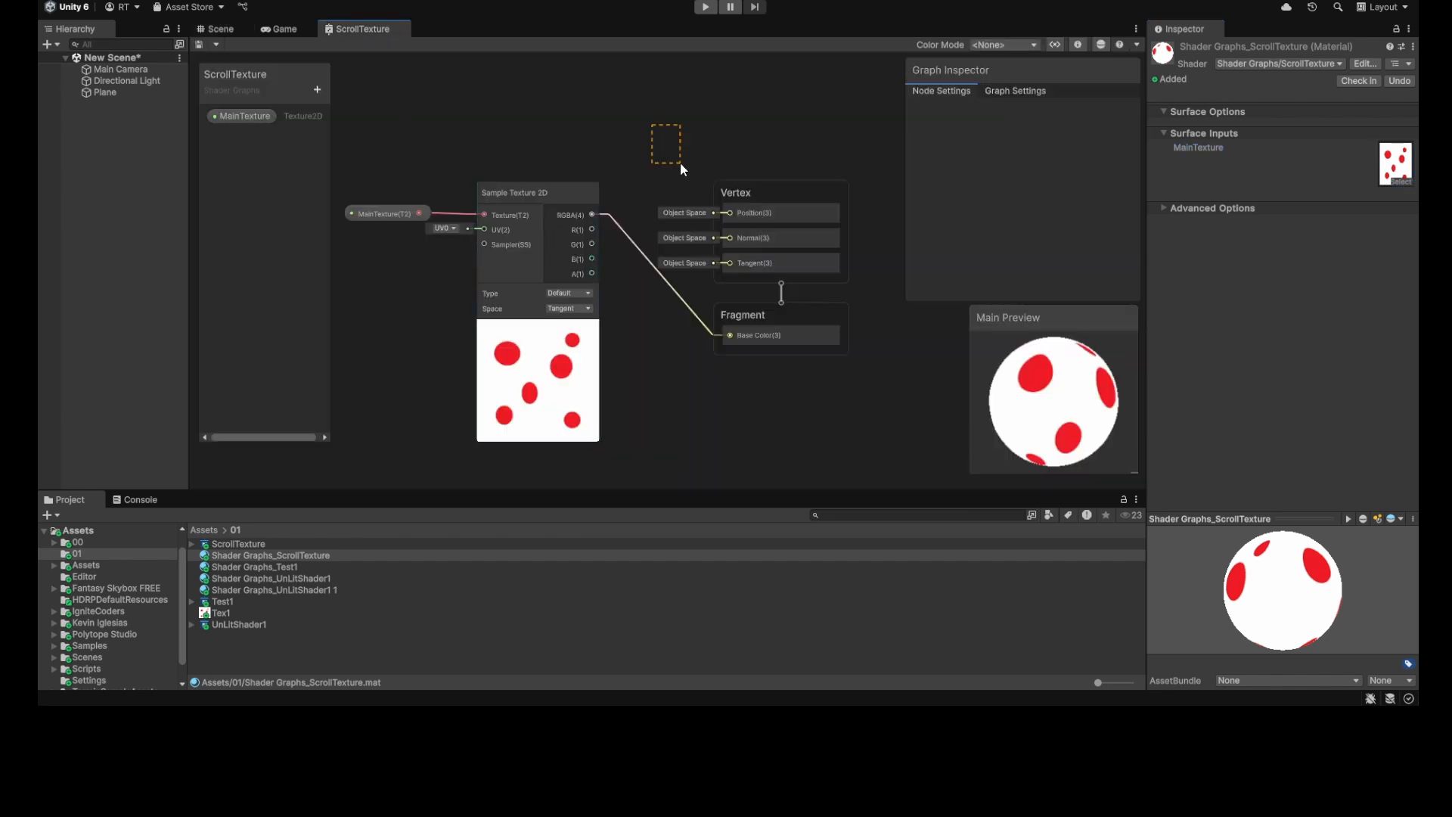
{"action": "left_click_drag", "start_coordinate": [679, 161], "coordinate": [895, 461]}
{"action": "mouse_move", "coordinate": [784, 186]}
{"action": "left_mouse_down"}
{"action": "mouse_move", "coordinate": [785, 98]}
{"action": "mouse_move", "coordinate": [772, 171]}
{"action": "left_mouse_up"}
{"action": "scroll", "coordinate": [492, 266], "scroll_direction": "down", "scroll_amount": 3}
{"action": "middle_click_drag", "start_coordinate": [663, 355], "coordinate": [791, 293]}
{"action": "left_click_drag", "start_coordinate": [547, 223], "coordinate": [511, 223]}
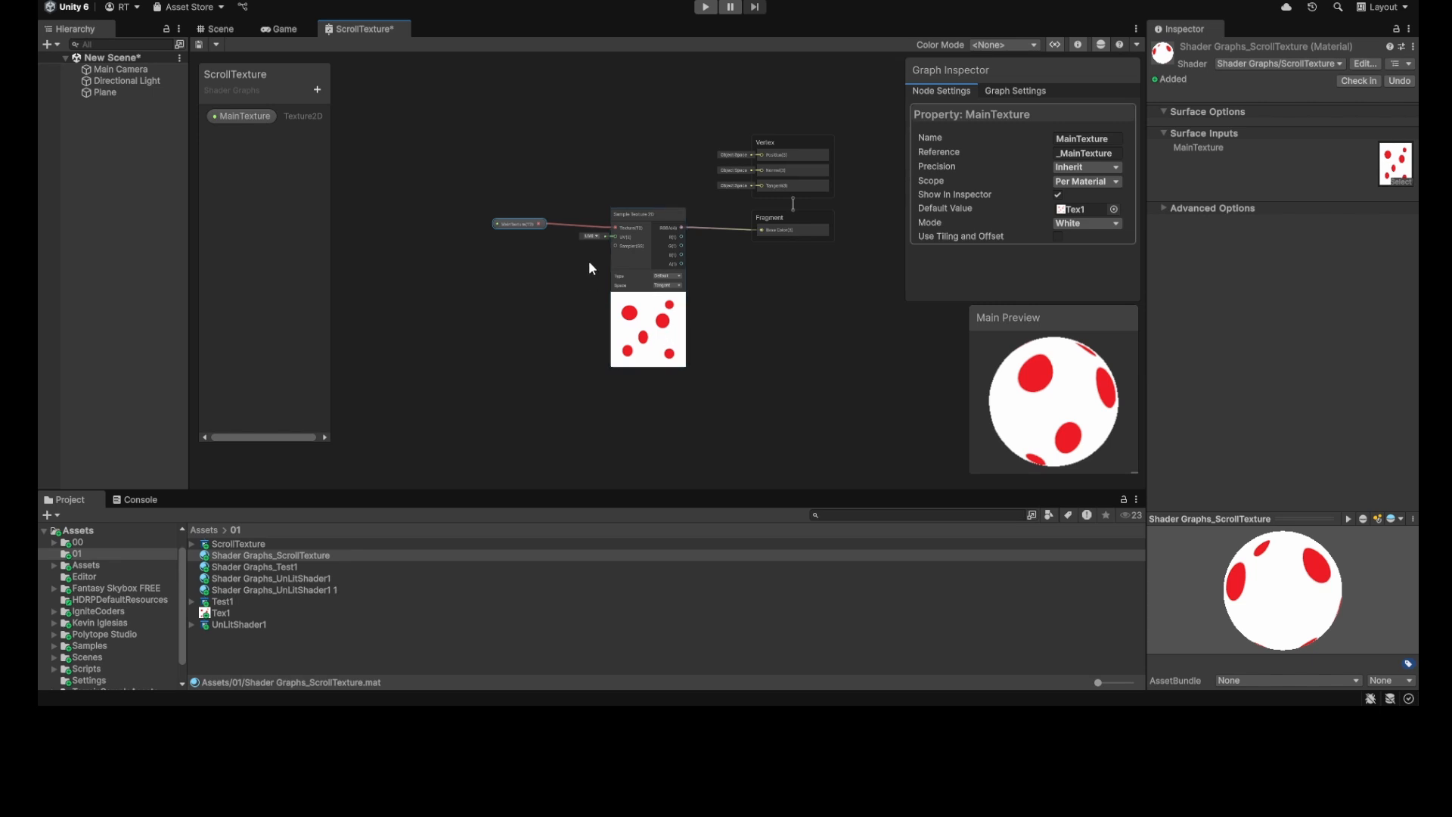
Step: Add a Tiling And Offset node below MainTexture and connect its output to the UV input of Sample Texture 2D
{"action": "scroll", "coordinate": [588, 260], "scroll_direction": "up", "scroll_amount": 4}
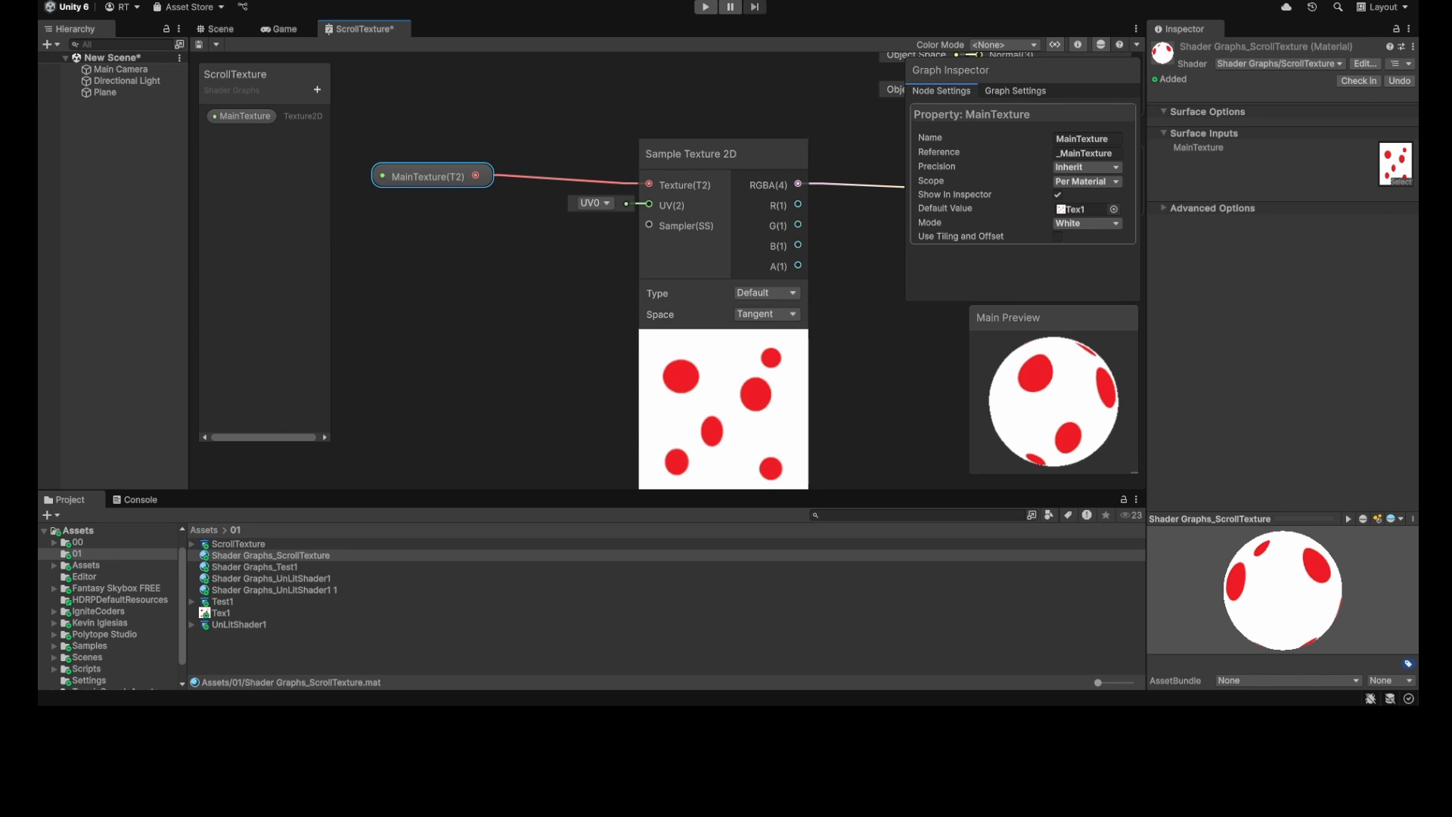
{"action": "scroll", "coordinate": [509, 346], "scroll_direction": "down", "scroll_amount": 1}
{"action": "middle_click_drag", "start_coordinate": [509, 347], "coordinate": [573, 330]}
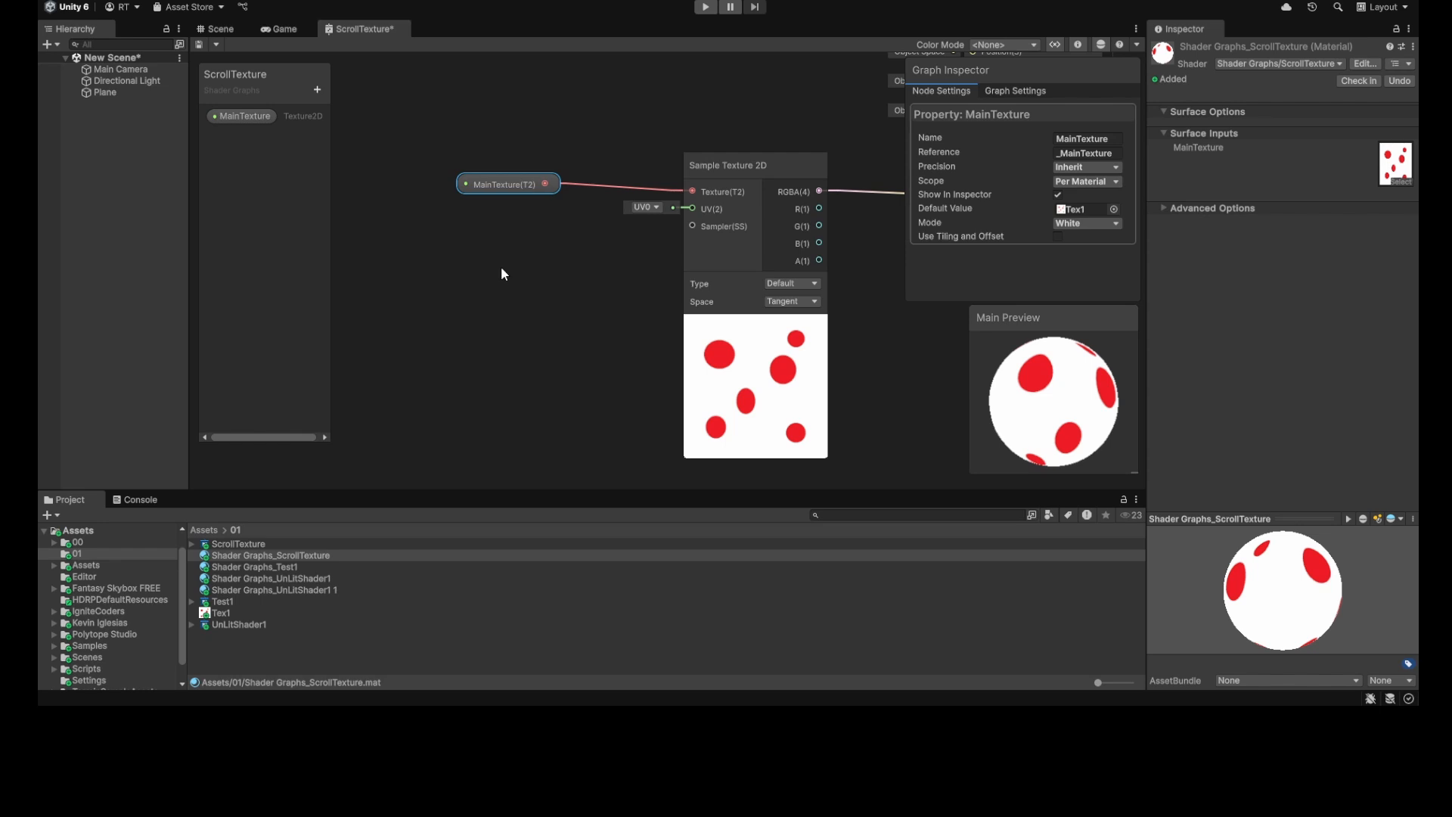
{"action": "key", "text": "Return"}
{"action": "left_click", "coordinate": [551, 295]}
{"action": "left_click_drag", "start_coordinate": [550, 294], "coordinate": [528, 261]}
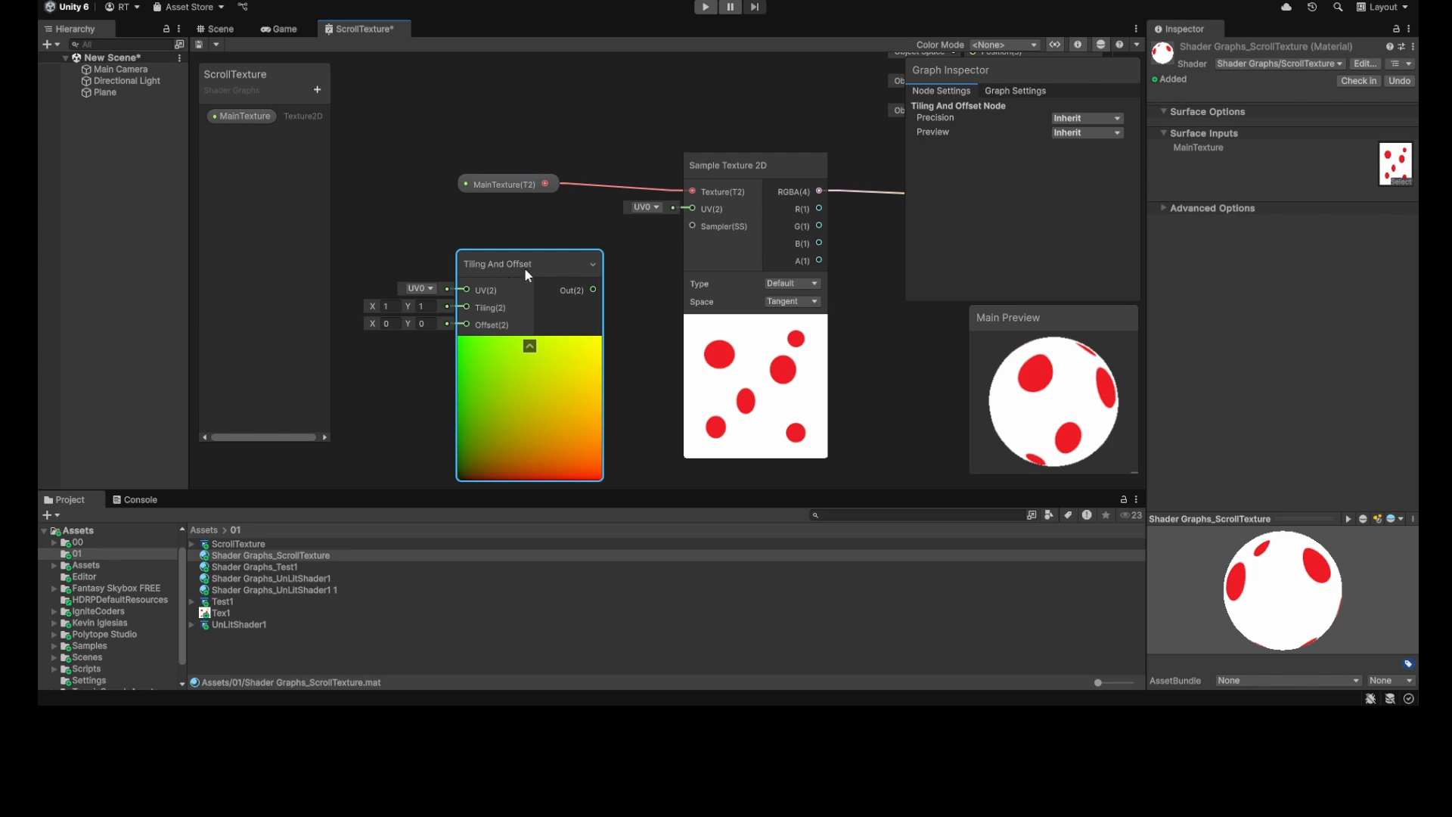
{"action": "left_click_drag", "start_coordinate": [593, 290], "coordinate": [595, 288]}
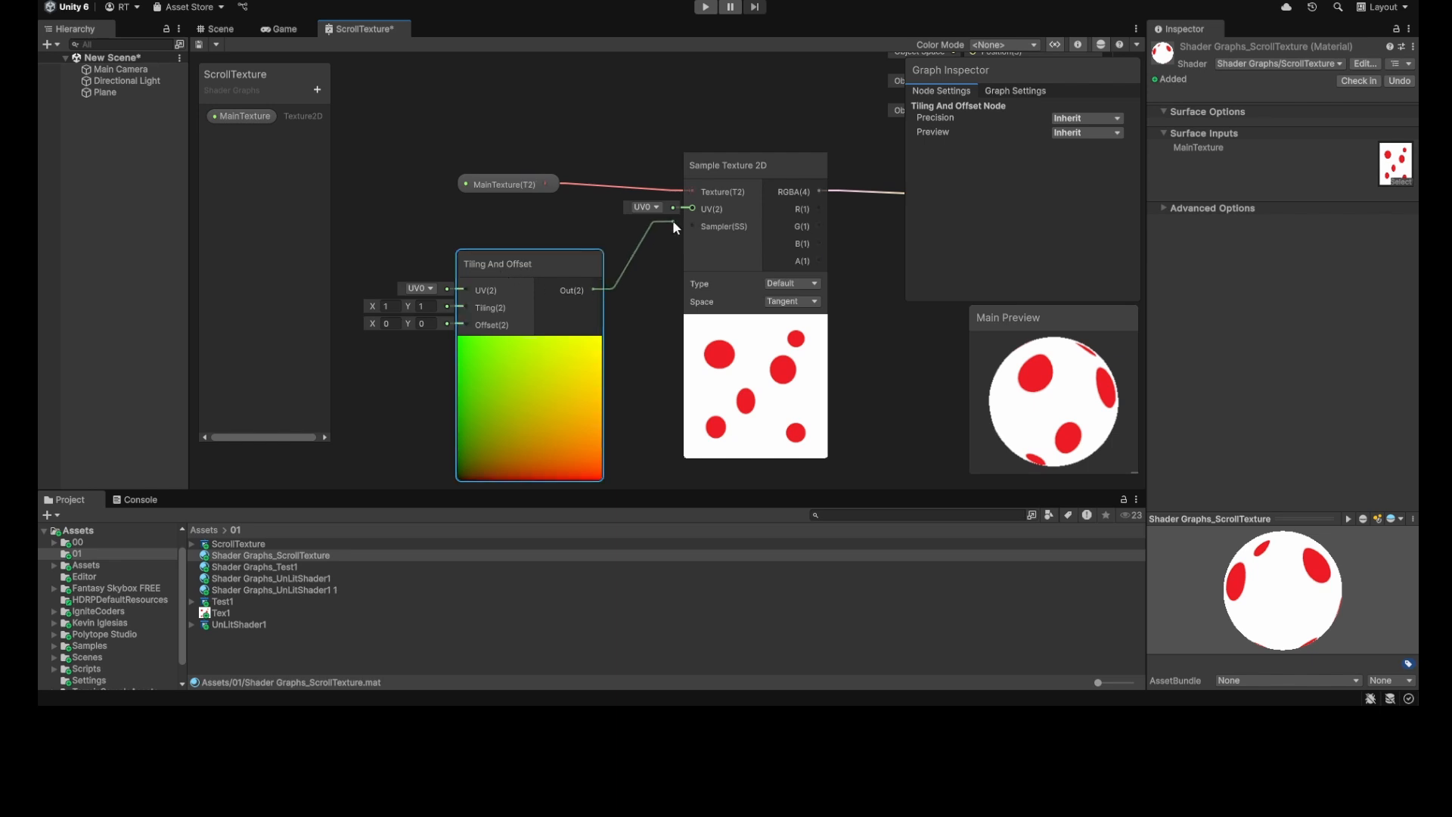
{"action": "left_click_drag", "start_coordinate": [673, 220], "coordinate": [682, 210]}
Step: Add a Time node beside Tiling And Offset and connect its Time output to the Offset input
{"action": "scroll", "coordinate": [639, 347], "scroll_direction": "down", "scroll_amount": 3}
{"action": "middle_click_drag", "start_coordinate": [639, 348], "coordinate": [700, 349]}
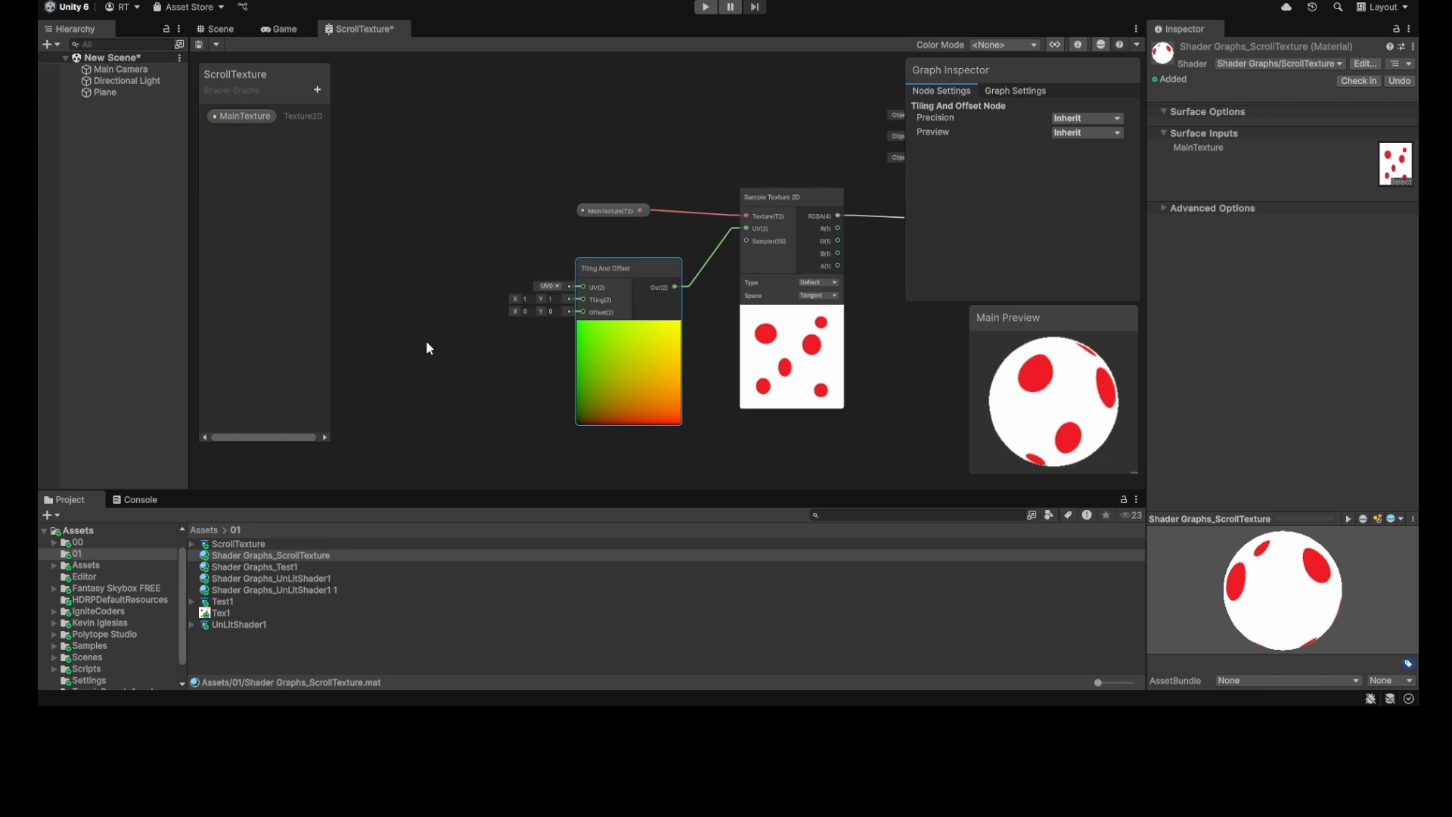
{"action": "key", "text": "Return"}
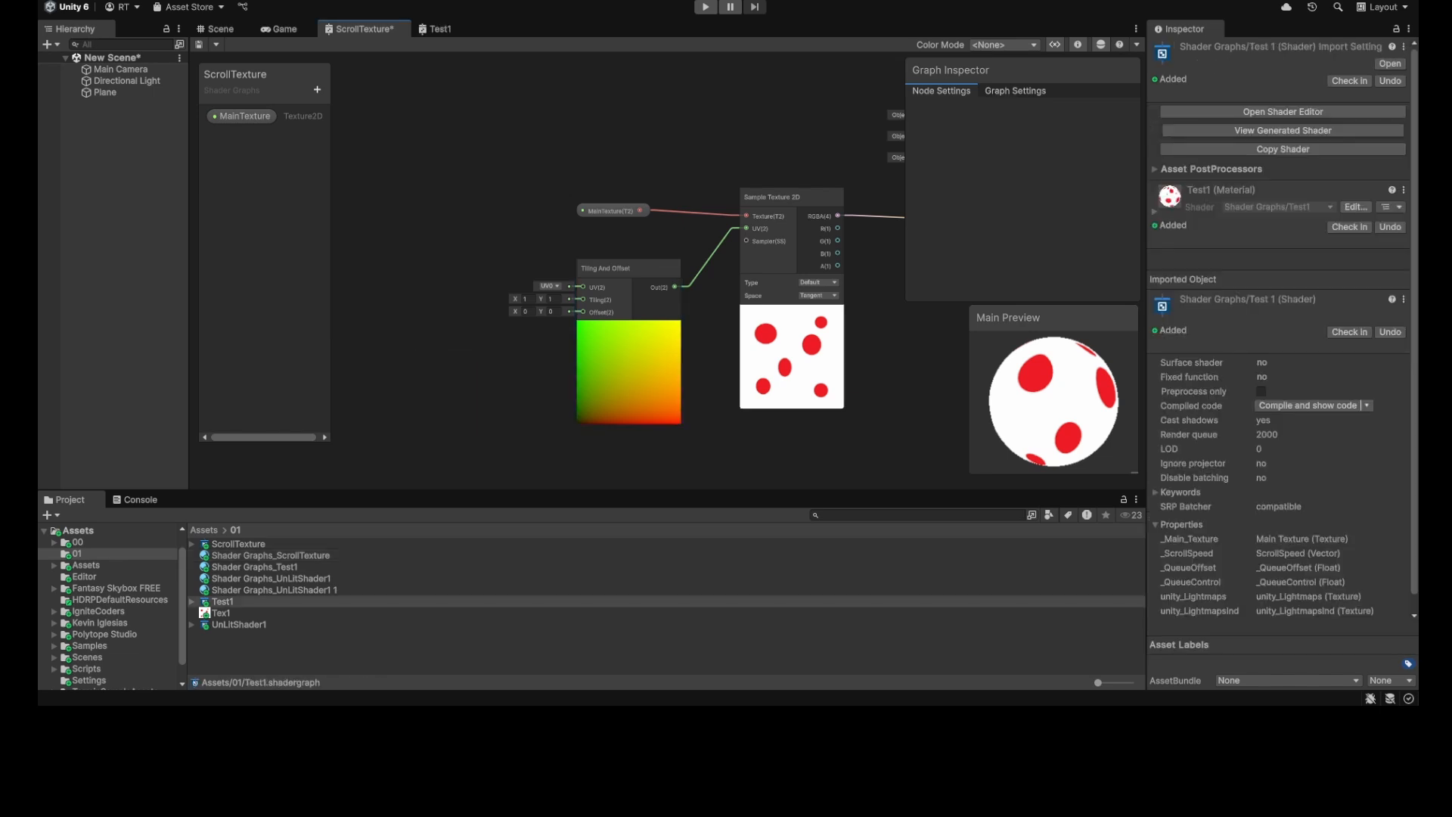
{"action": "key", "text": "Return"}
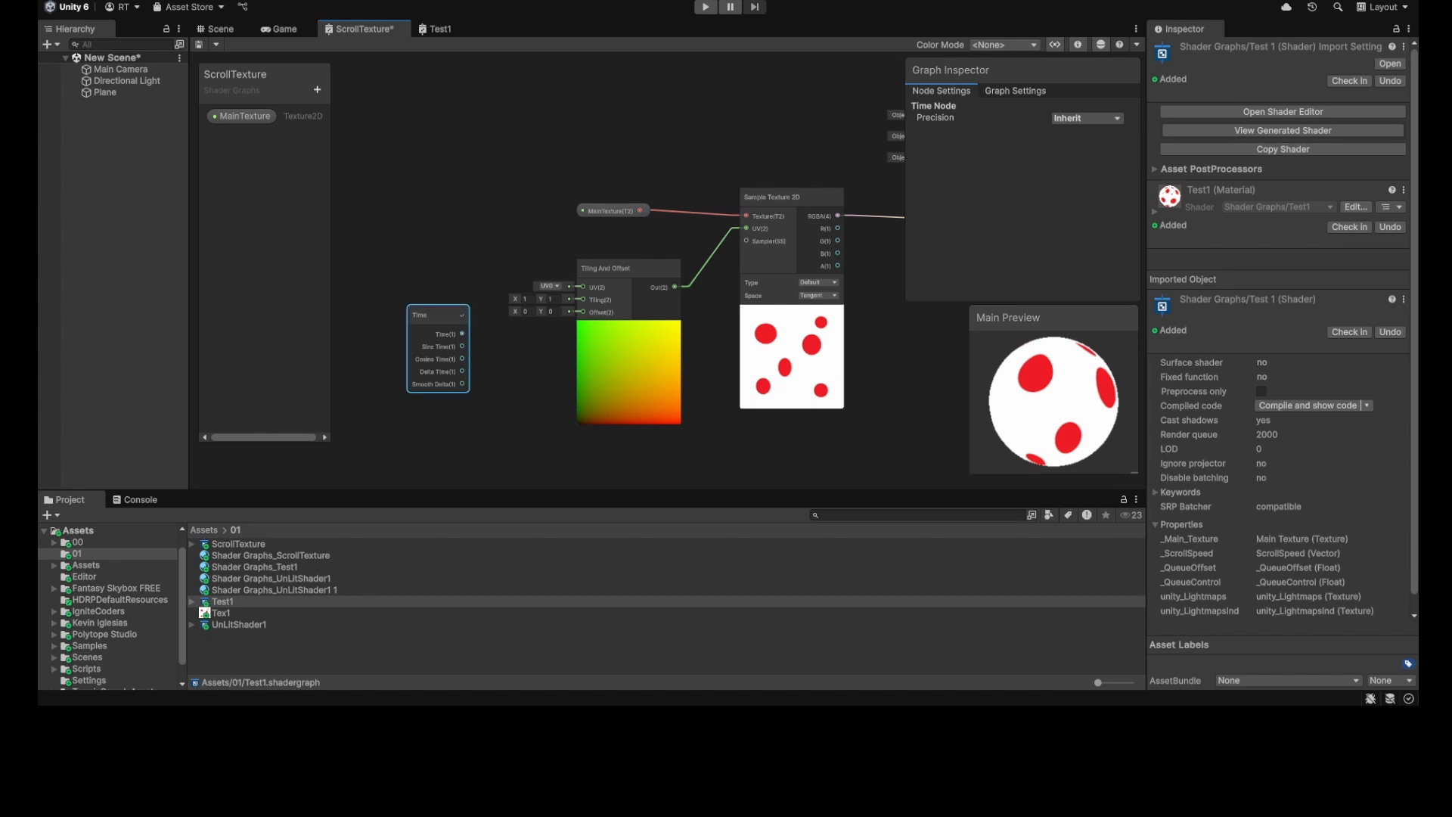
{"action": "left_click_drag", "start_coordinate": [538, 323], "coordinate": [583, 311]}
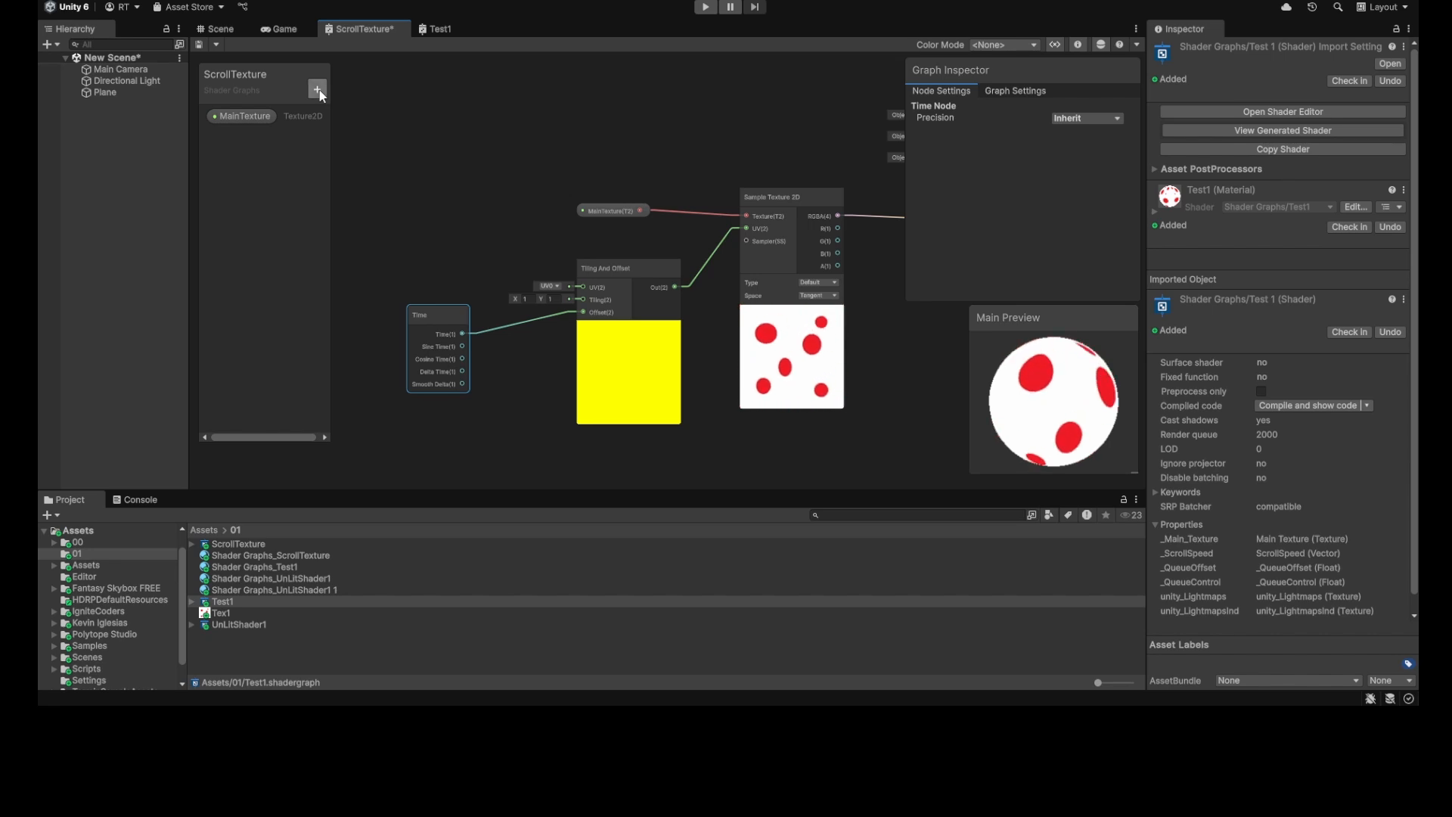
Step: Add a Vector2 property named Scroll to the ScrollTexture graph
{"action": "left_click", "coordinate": [360, 137]}
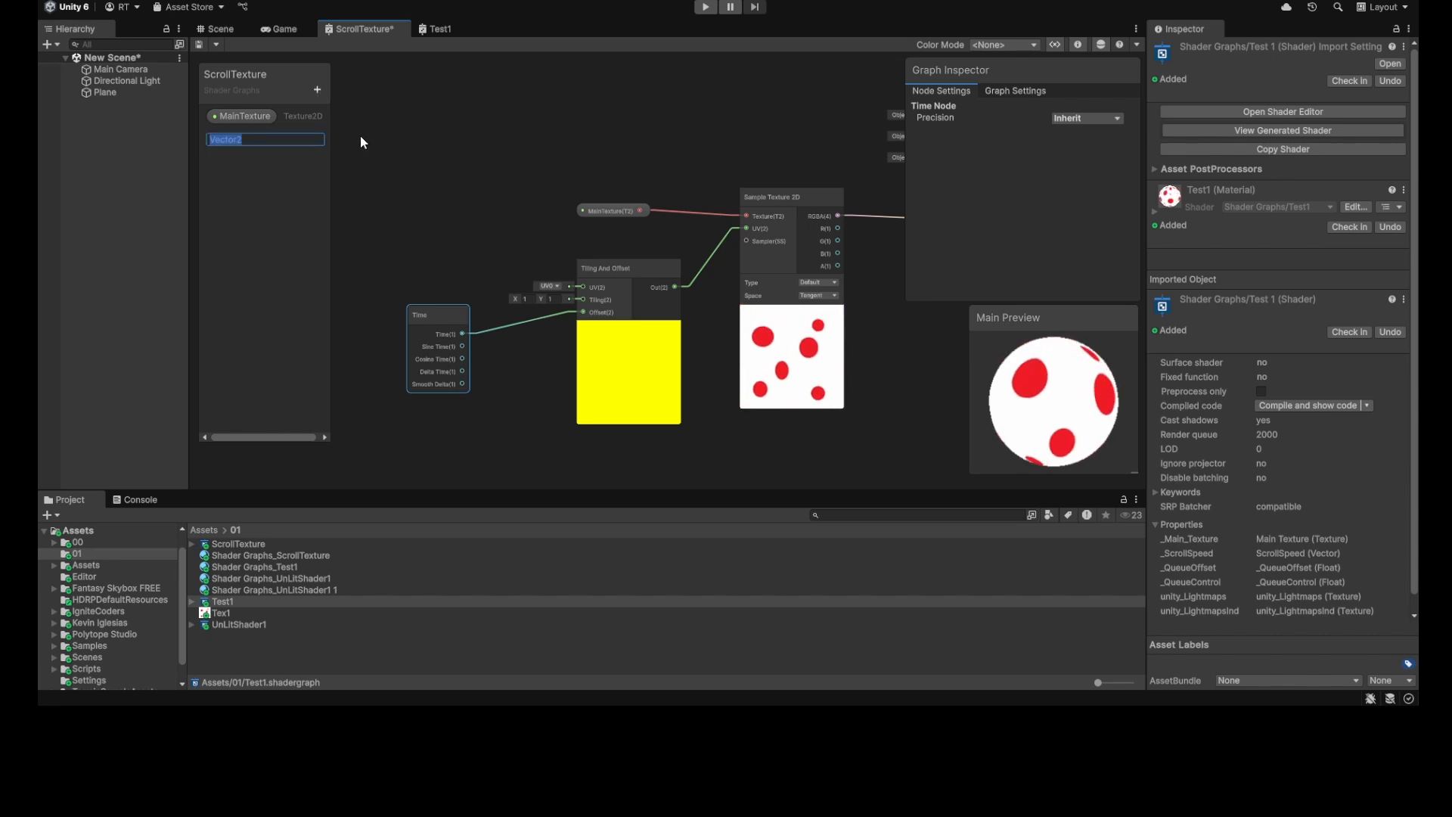
{"action": "type", "text": "Sco"}
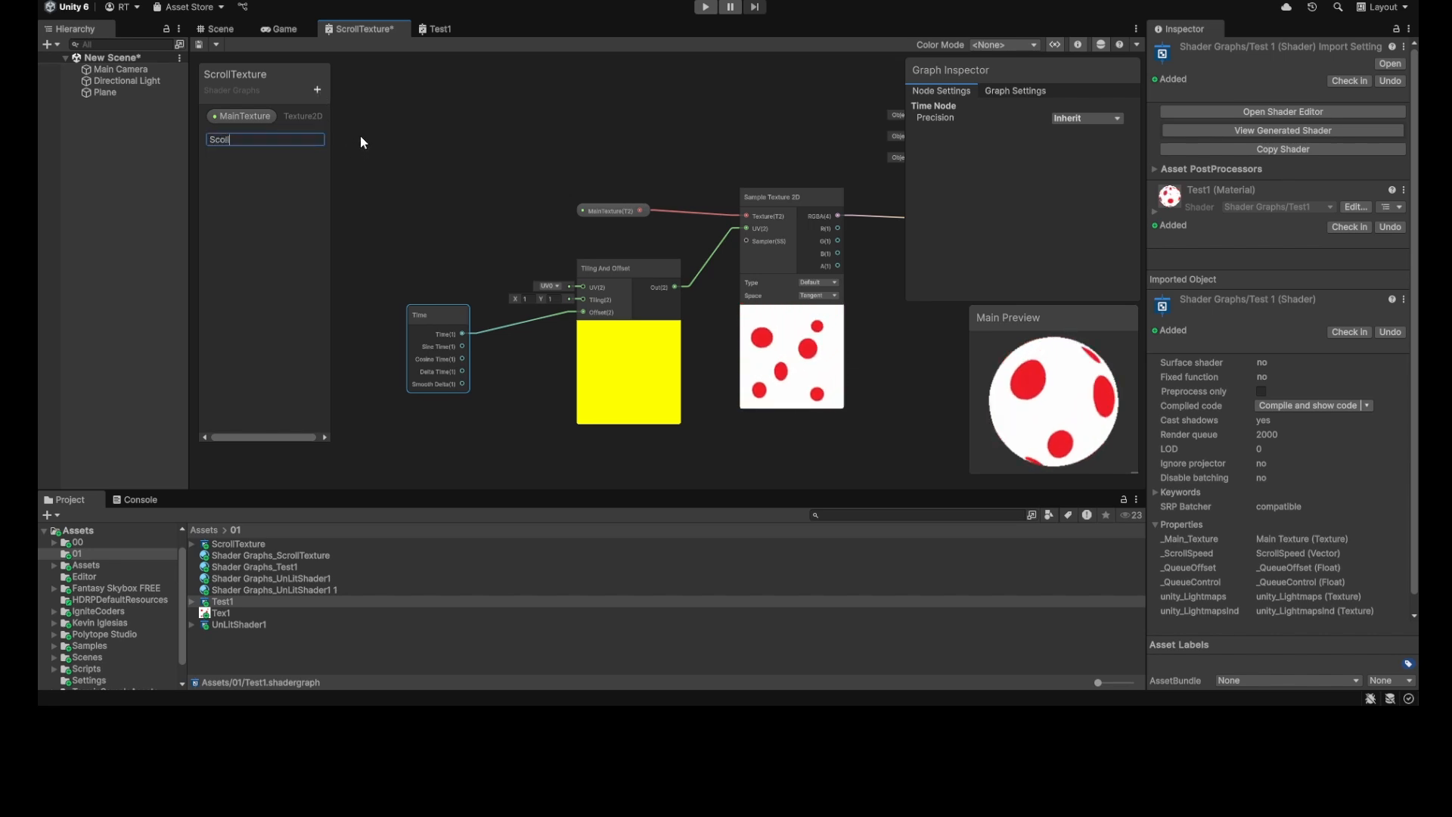
{"action": "key", "text": "BackSpace"}
{"action": "type", "text": "roll"}
{"action": "key", "text": "Return"}
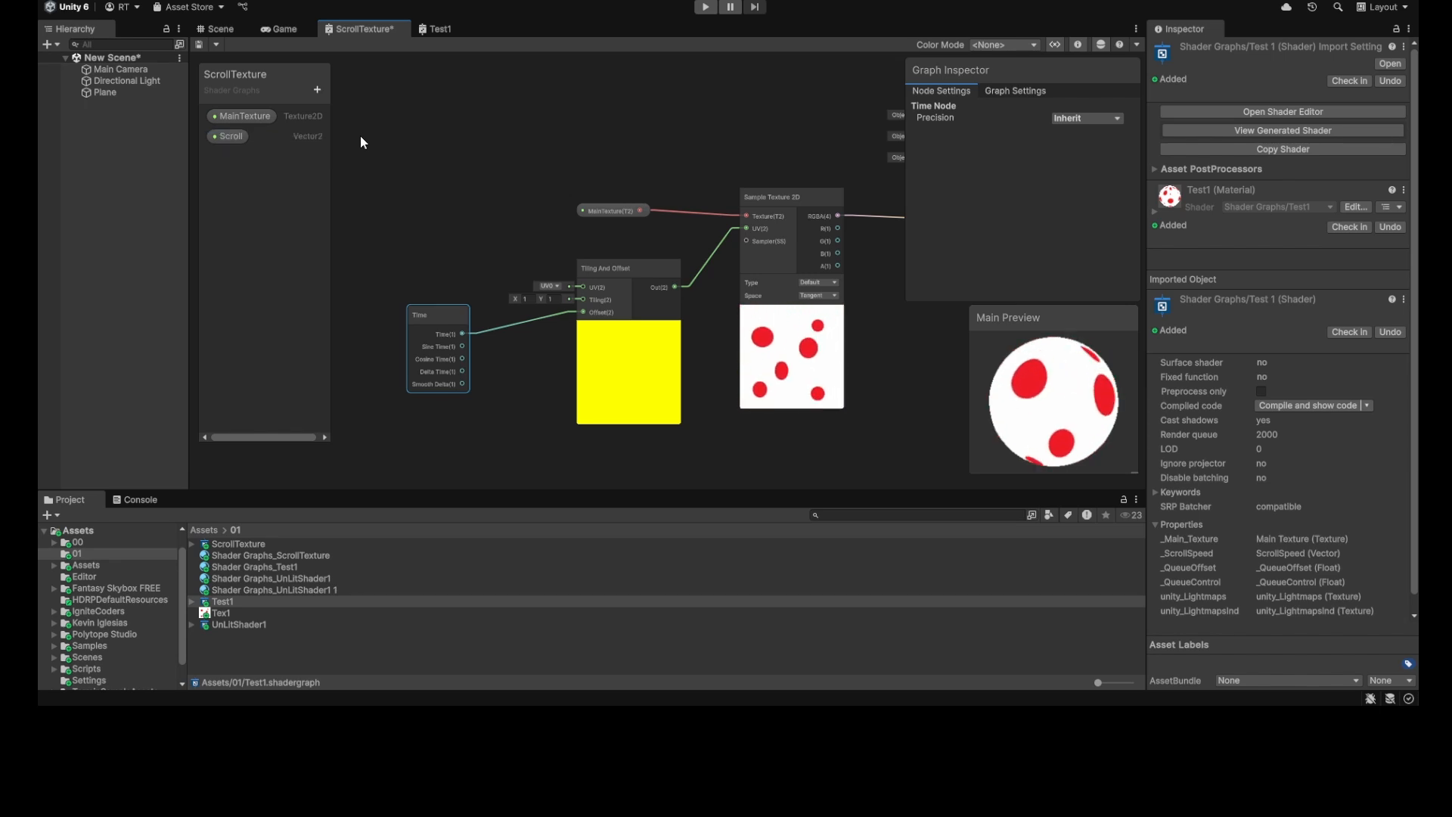
Step: Place the Scroll property in the graph above the Time node and arrange both to leave space for another node
{"action": "left_click_drag", "start_coordinate": [237, 138], "coordinate": [397, 222]}
{"action": "left_click_drag", "start_coordinate": [432, 317], "coordinate": [410, 315]}
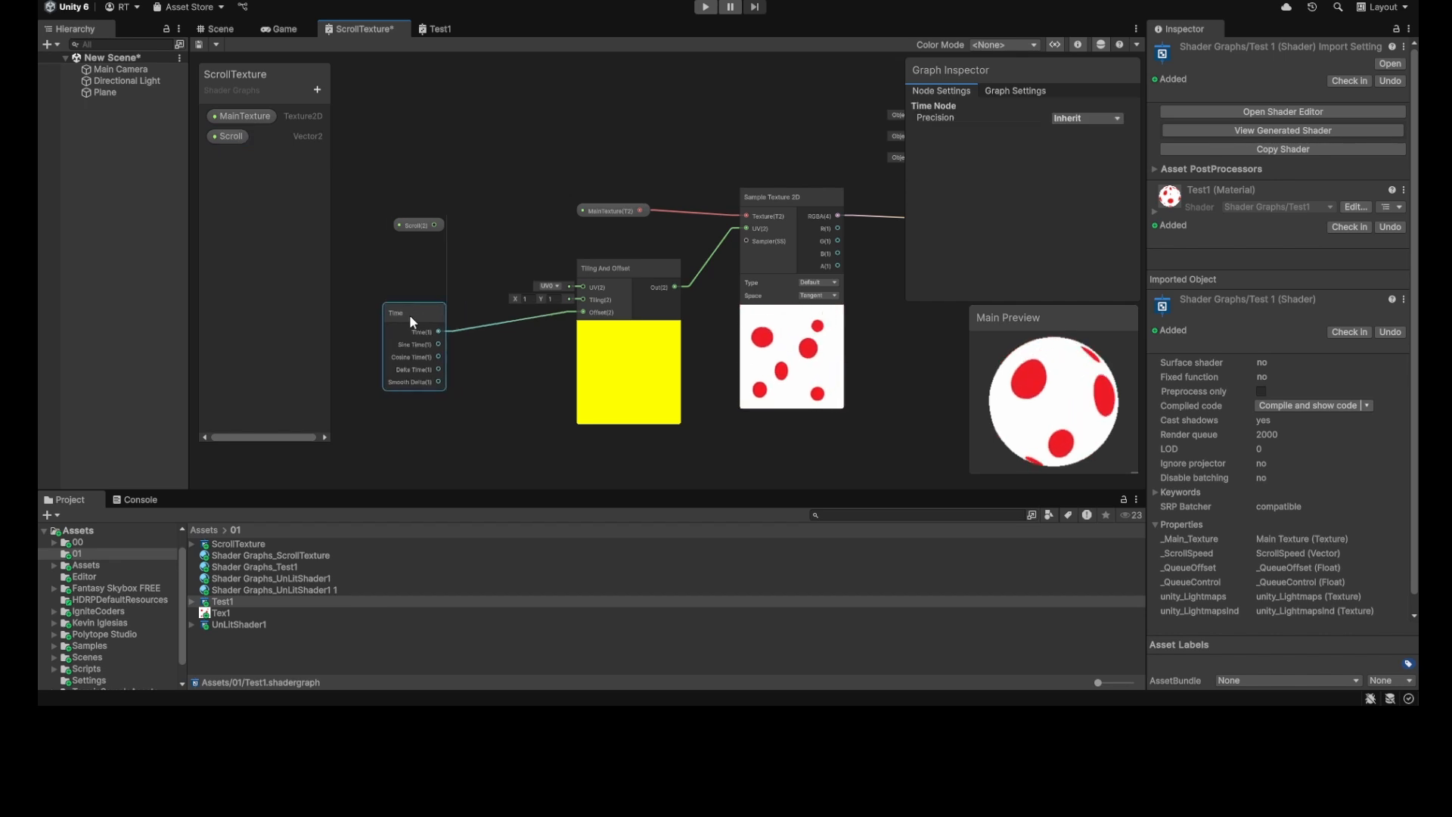
{"action": "left_click_drag", "start_coordinate": [417, 226], "coordinate": [393, 249]}
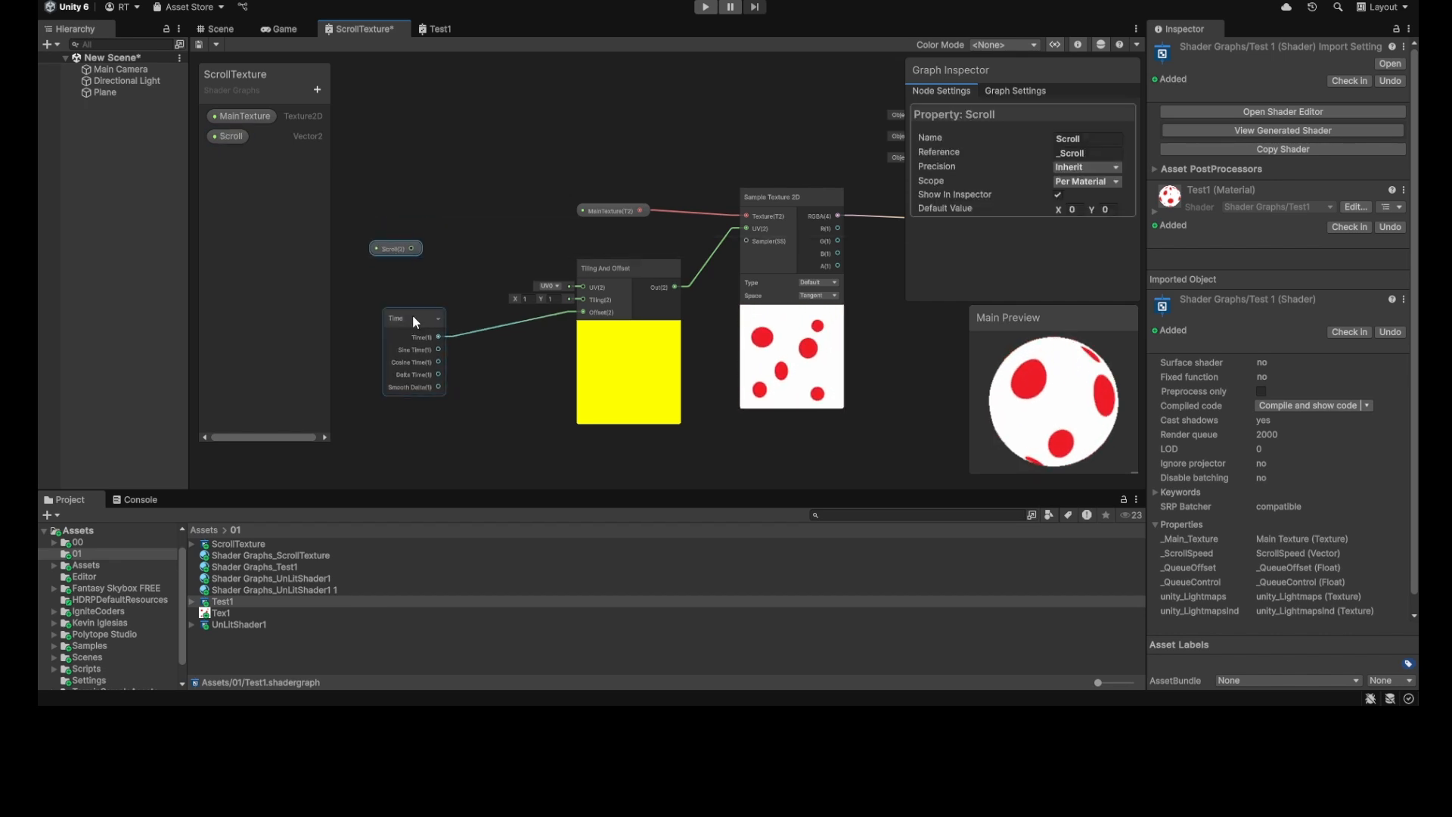
{"action": "left_click_drag", "start_coordinate": [412, 314], "coordinate": [394, 313]}
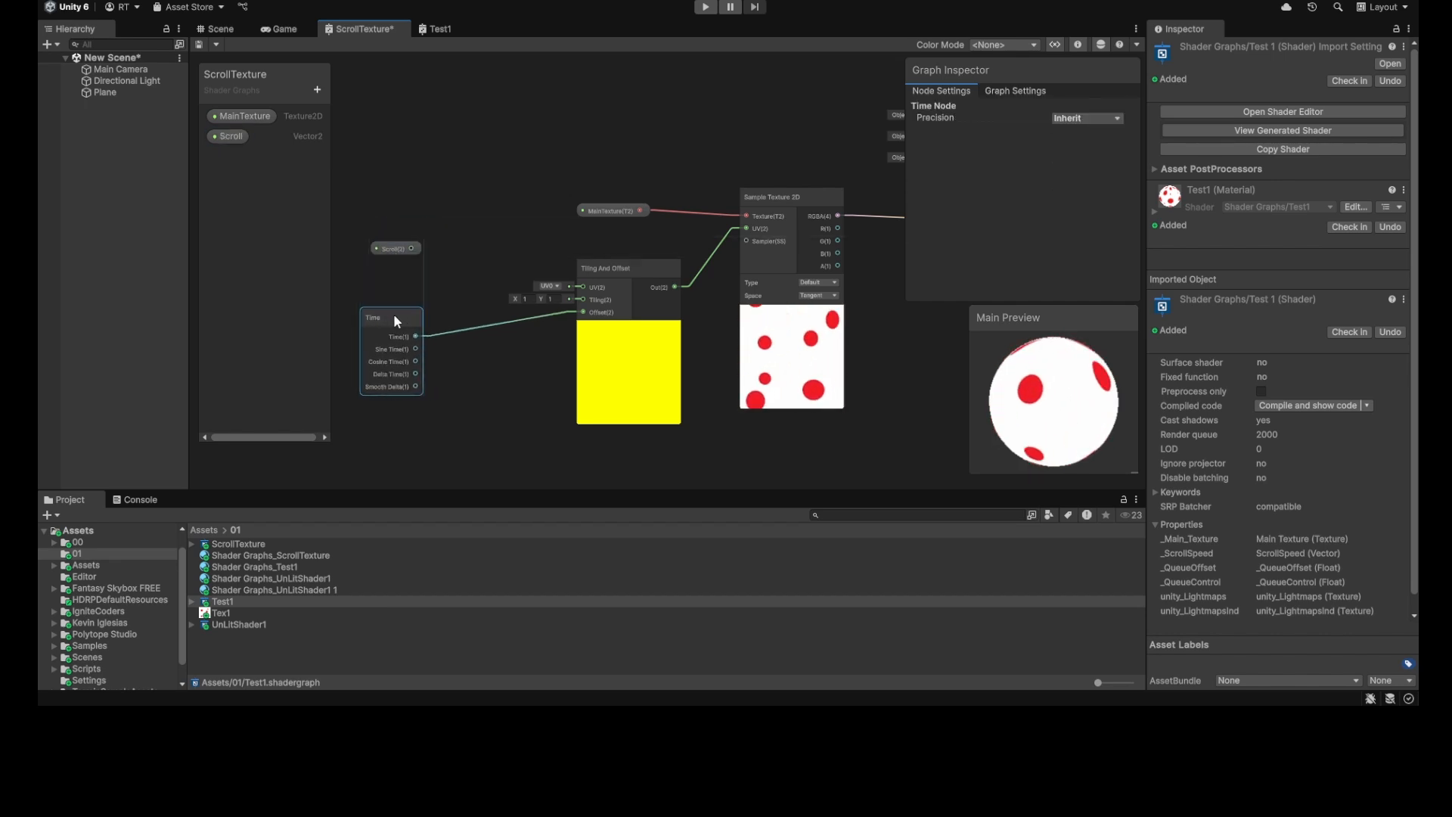
Step: Add a Multiply node, connecting Scroll to its A input and the Time output to its B input
{"action": "double_click", "coordinate": [486, 279]}
{"action": "left_click_drag", "start_coordinate": [468, 286], "coordinate": [464, 221]}
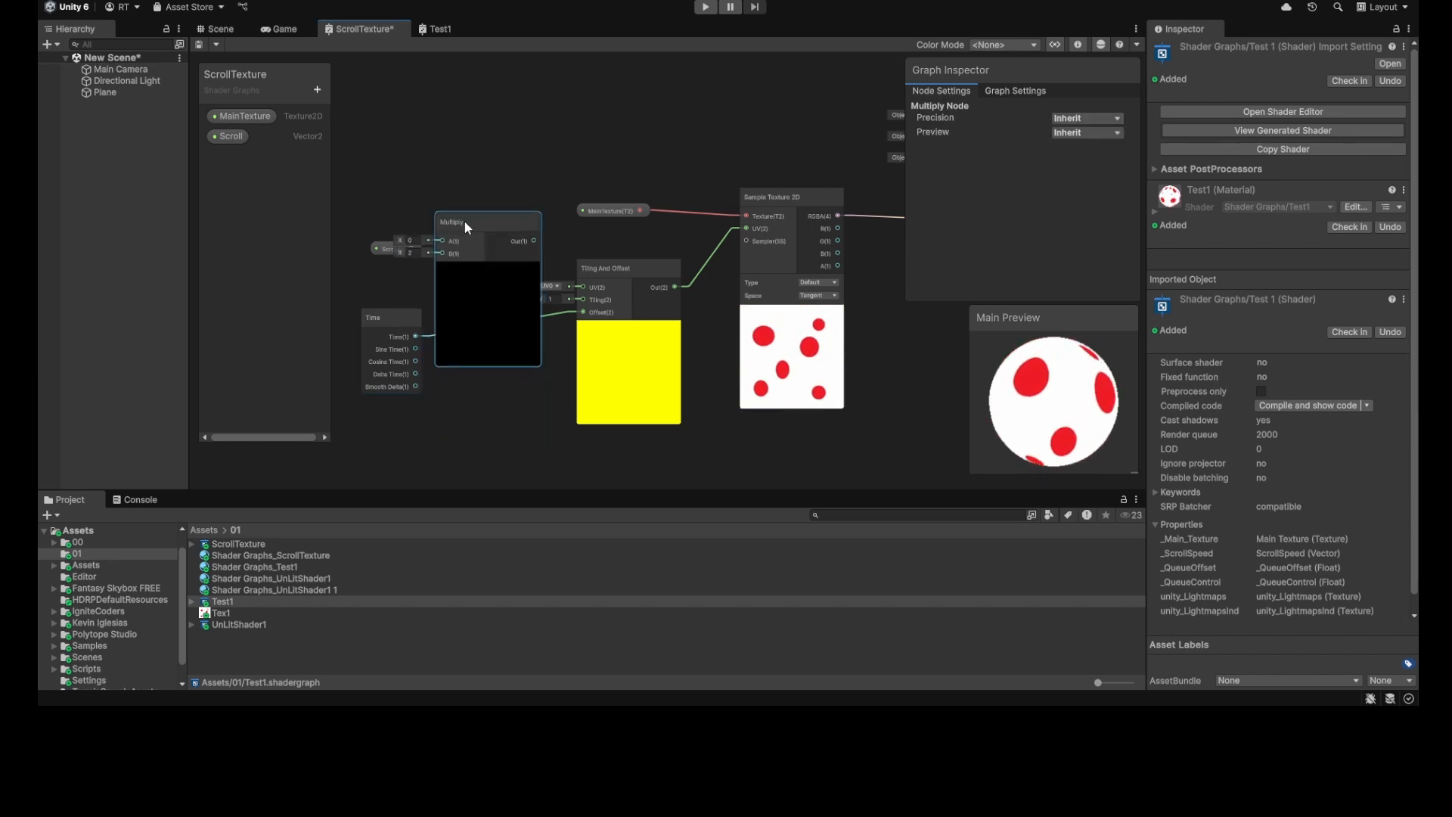
{"action": "left_click_drag", "start_coordinate": [387, 248], "coordinate": [440, 242]}
{"action": "left_click", "coordinate": [412, 322]}
{"action": "left_click_drag", "start_coordinate": [411, 322], "coordinate": [440, 256]}
Step: Replace the direct Time connection to the Offset input with the Multiply output and tidy the Scroll, Time and Multiply nodes
{"action": "left_click", "coordinate": [425, 330]}
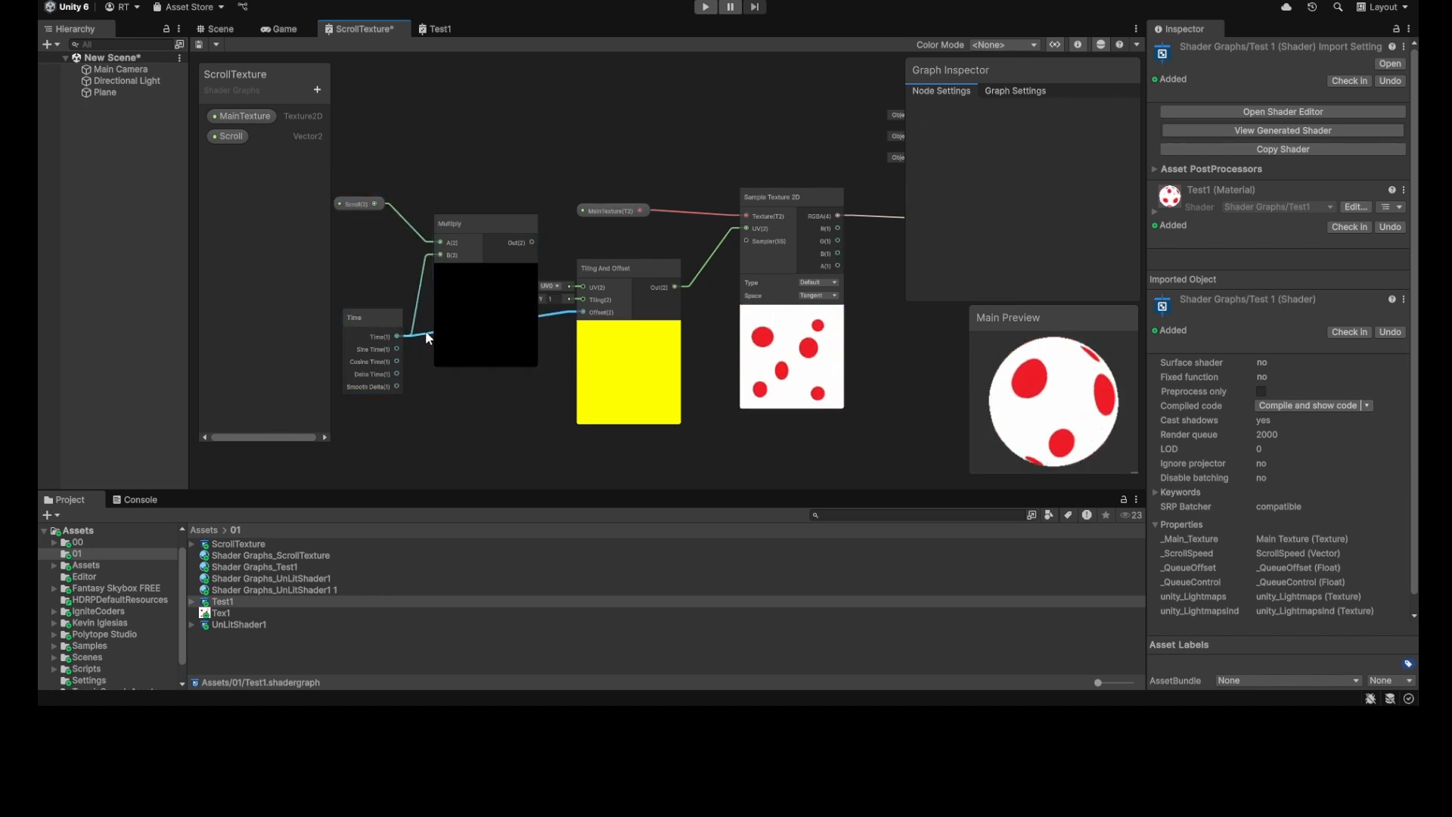
{"action": "key", "text": "Delete"}
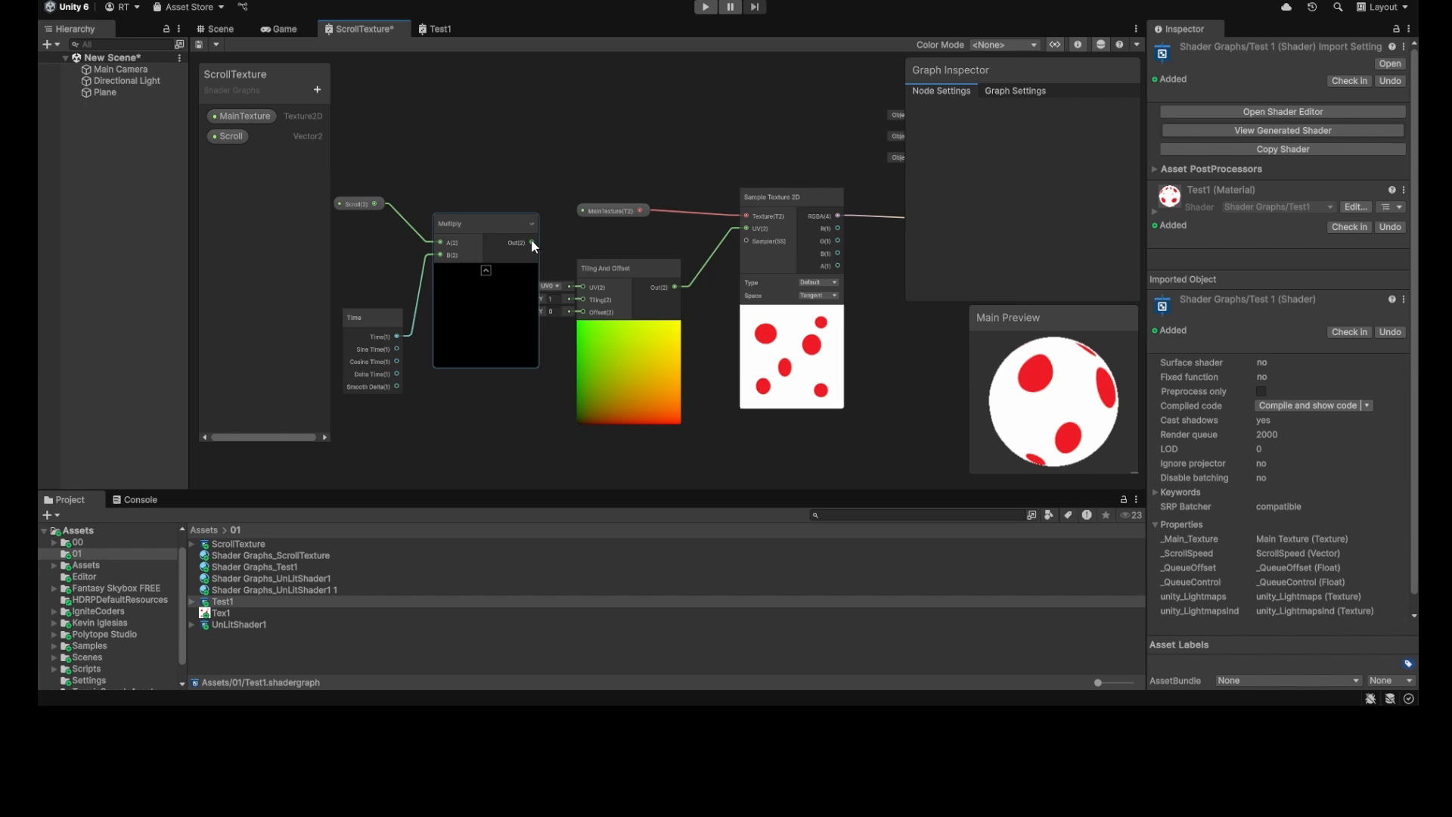
{"action": "left_click_drag", "start_coordinate": [532, 242], "coordinate": [582, 311]}
{"action": "left_click_drag", "start_coordinate": [460, 222], "coordinate": [433, 221]}
{"action": "left_click_drag", "start_coordinate": [347, 210], "coordinate": [342, 234]}
{"action": "left_click_drag", "start_coordinate": [360, 317], "coordinate": [333, 307]}
Step: Test the Scroll property's default value with X at 0.22 and different Y values, and reset both to 0
{"action": "left_click", "coordinate": [351, 227]}
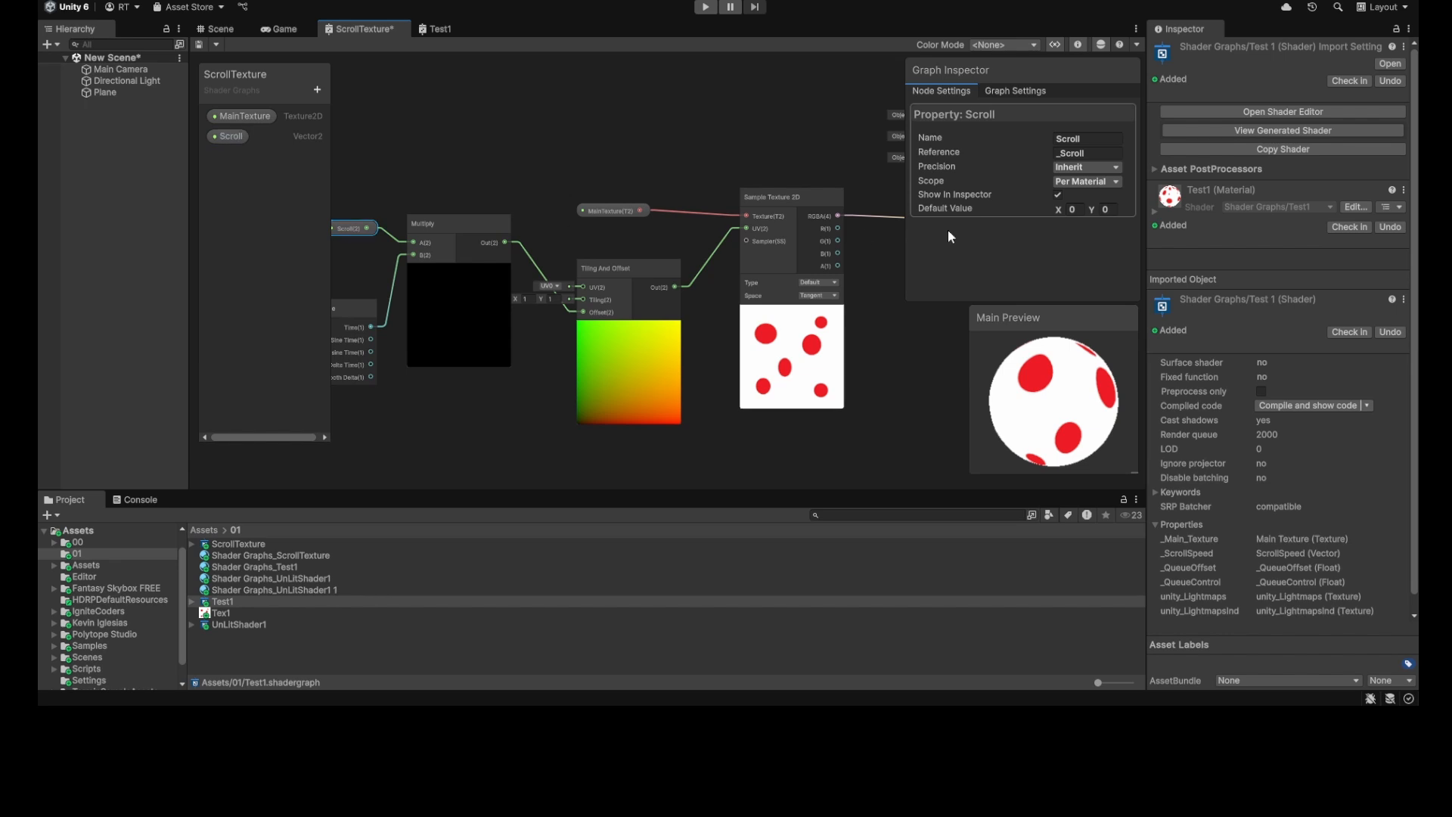
{"action": "left_click", "coordinate": [1077, 210]}
{"action": "left_click_drag", "start_coordinate": [1058, 209], "coordinate": [1064, 210]}
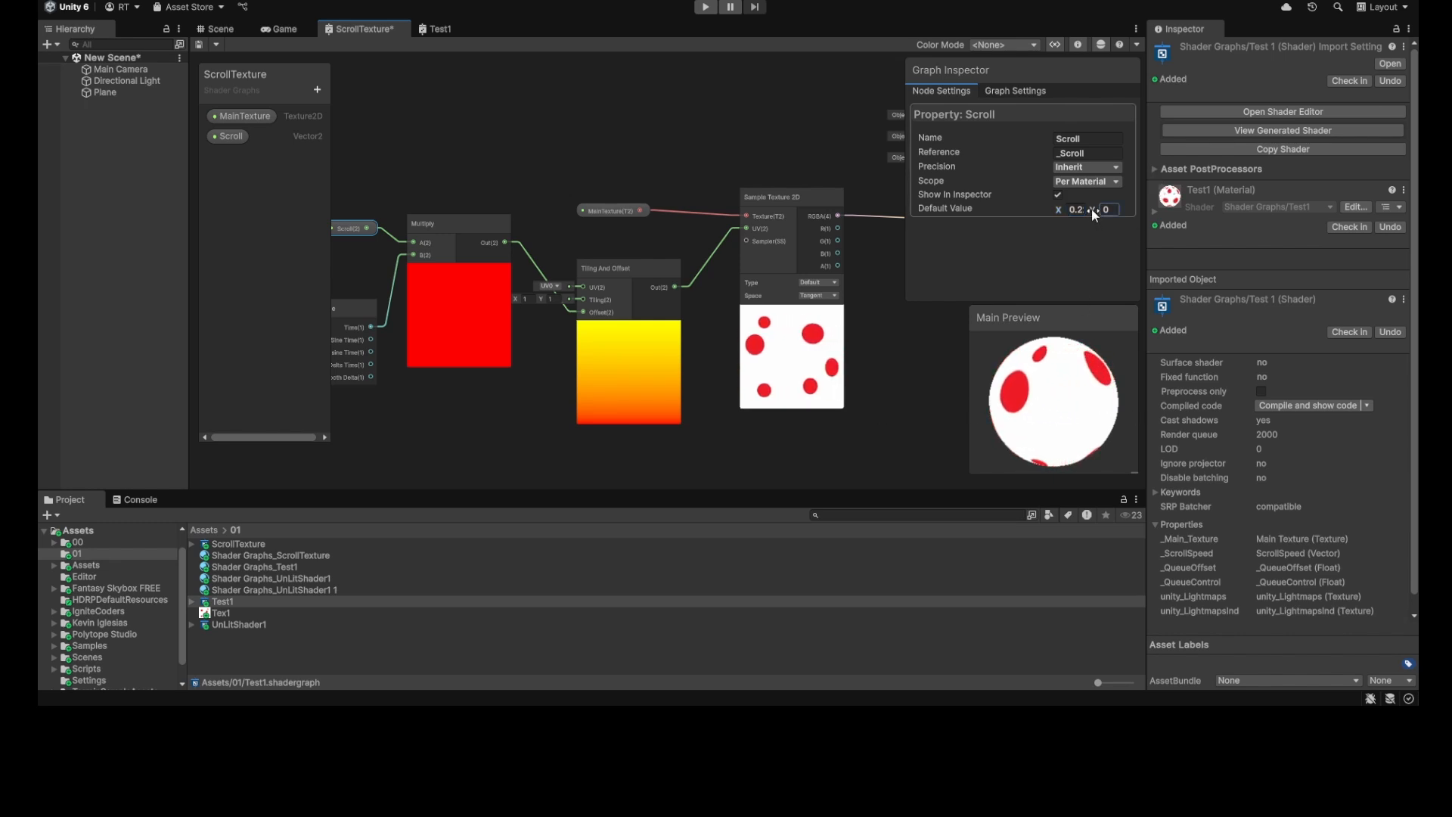
{"action": "left_click_drag", "start_coordinate": [1091, 209], "coordinate": [1098, 209]}
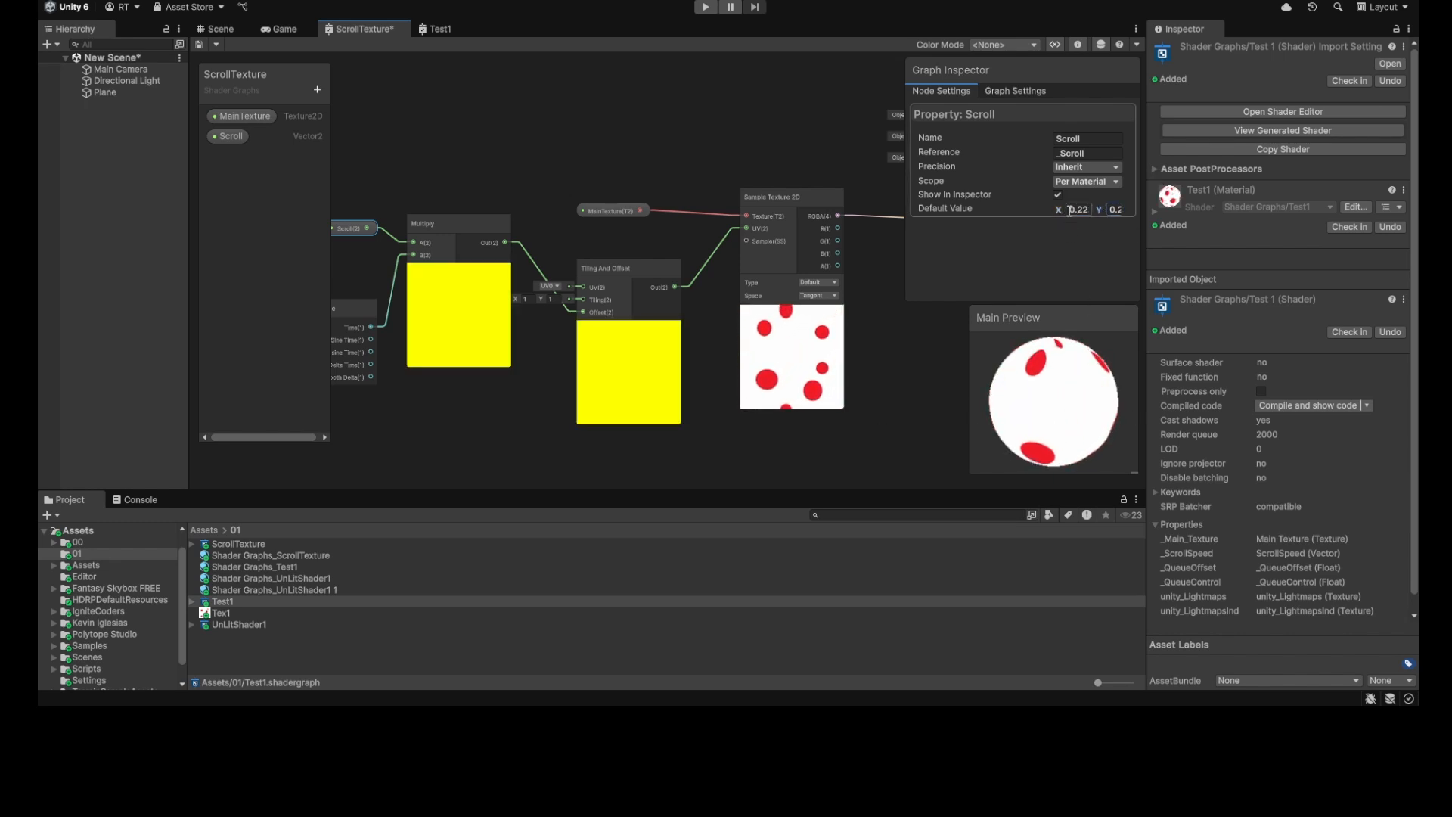
{"action": "left_click", "coordinate": [1074, 209]}
{"action": "type", "text": "0"}
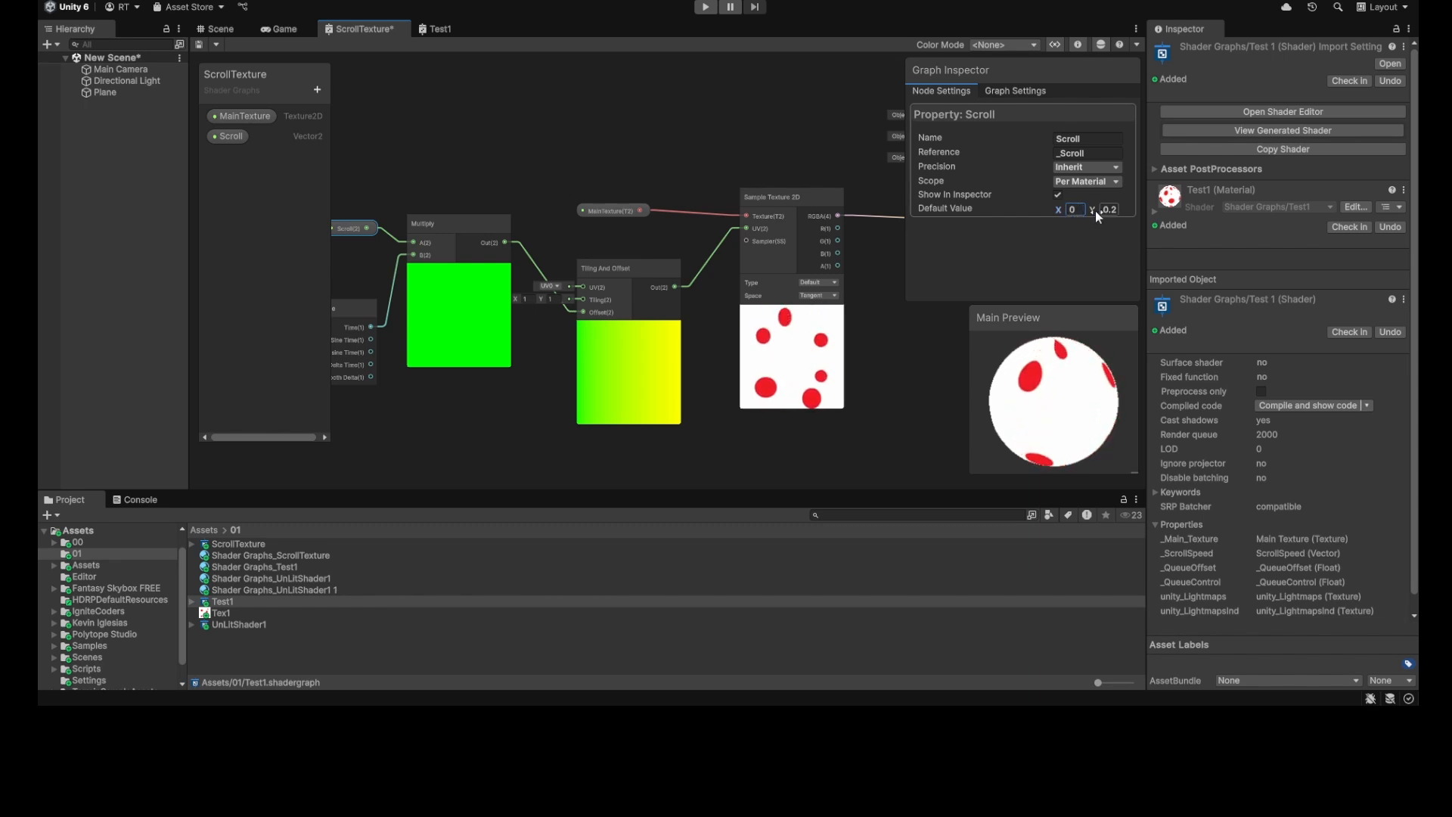
{"action": "left_click_drag", "start_coordinate": [1095, 210], "coordinate": [1102, 210]}
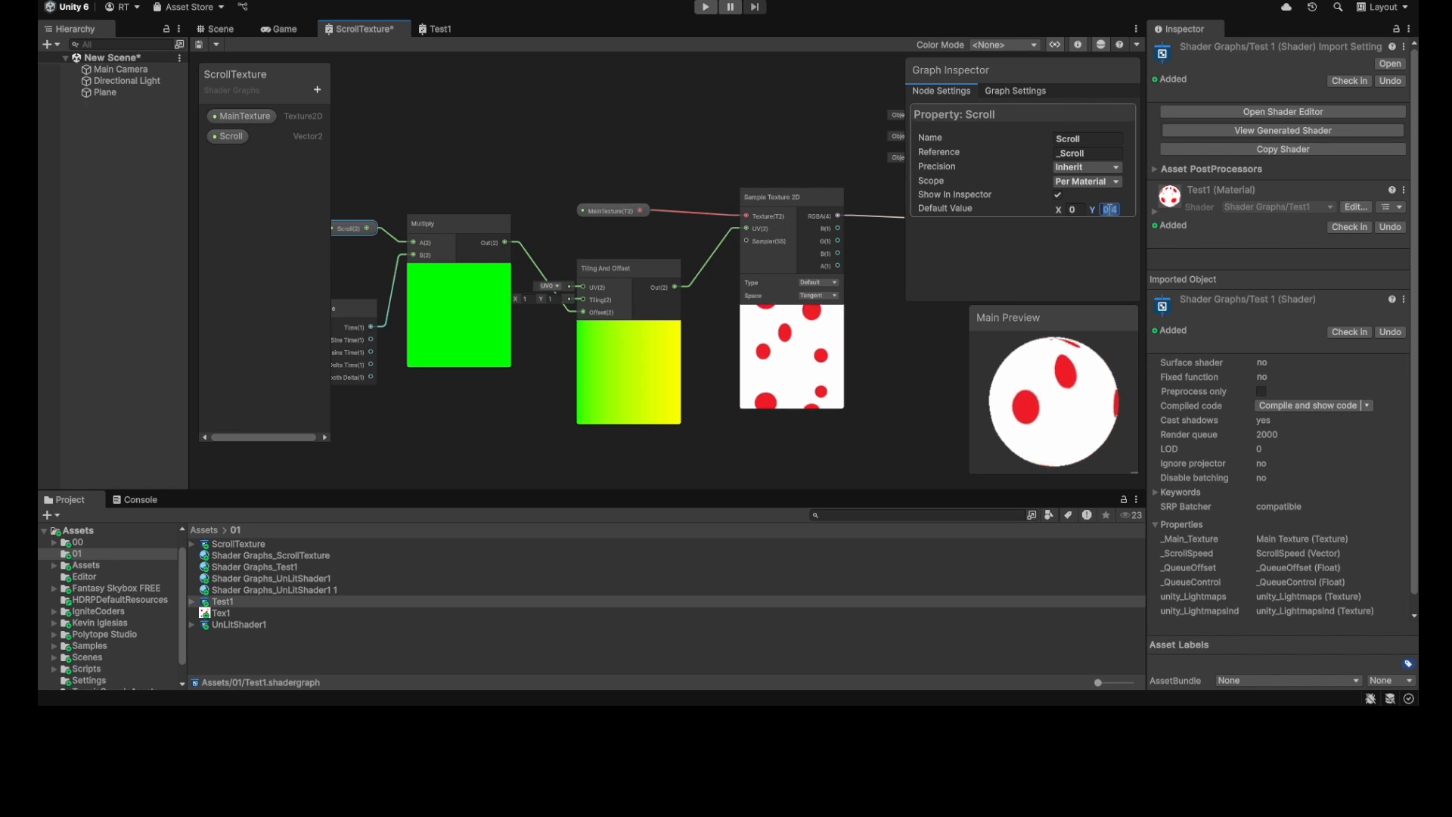
{"action": "key", "text": "BackSpace"}
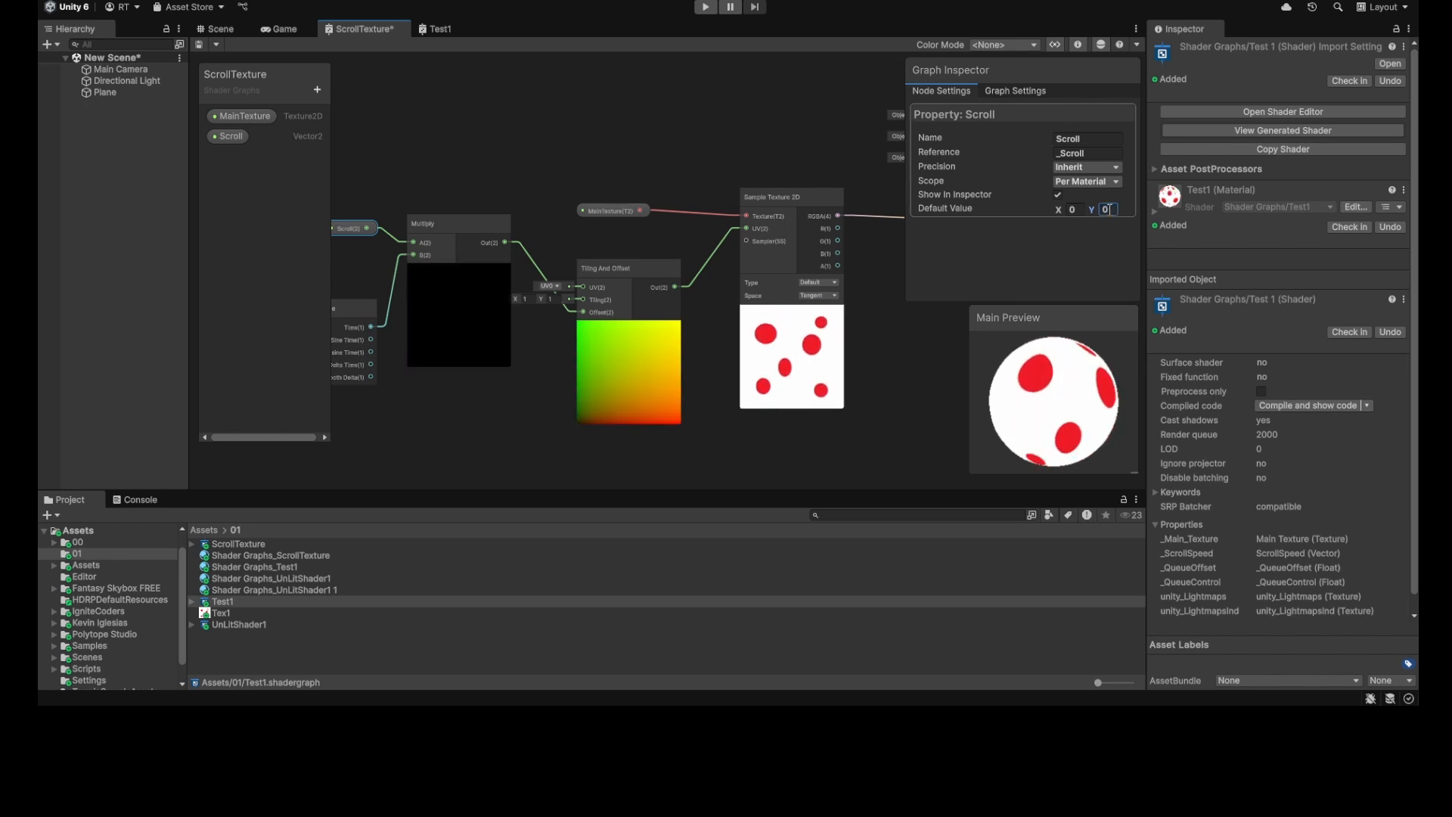
Step: Replace the Time connection on Multiply's B input with the Time node's Sine Time output
{"action": "scroll", "coordinate": [564, 407], "scroll_direction": "down", "scroll_amount": 1}
{"action": "middle_click_drag", "start_coordinate": [523, 403], "coordinate": [547, 389]}
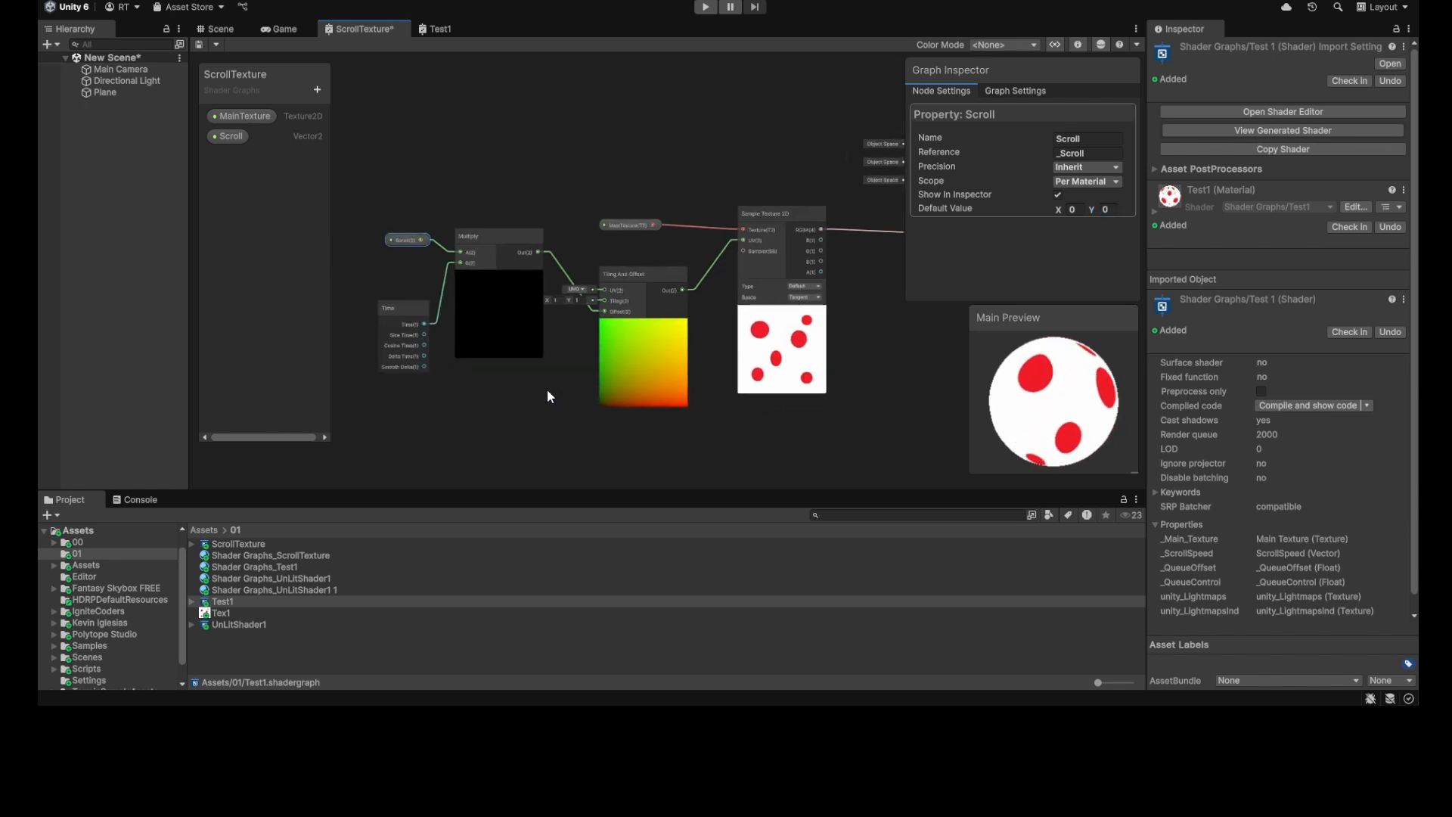
{"action": "scroll", "coordinate": [404, 337], "scroll_direction": "up", "scroll_amount": 3}
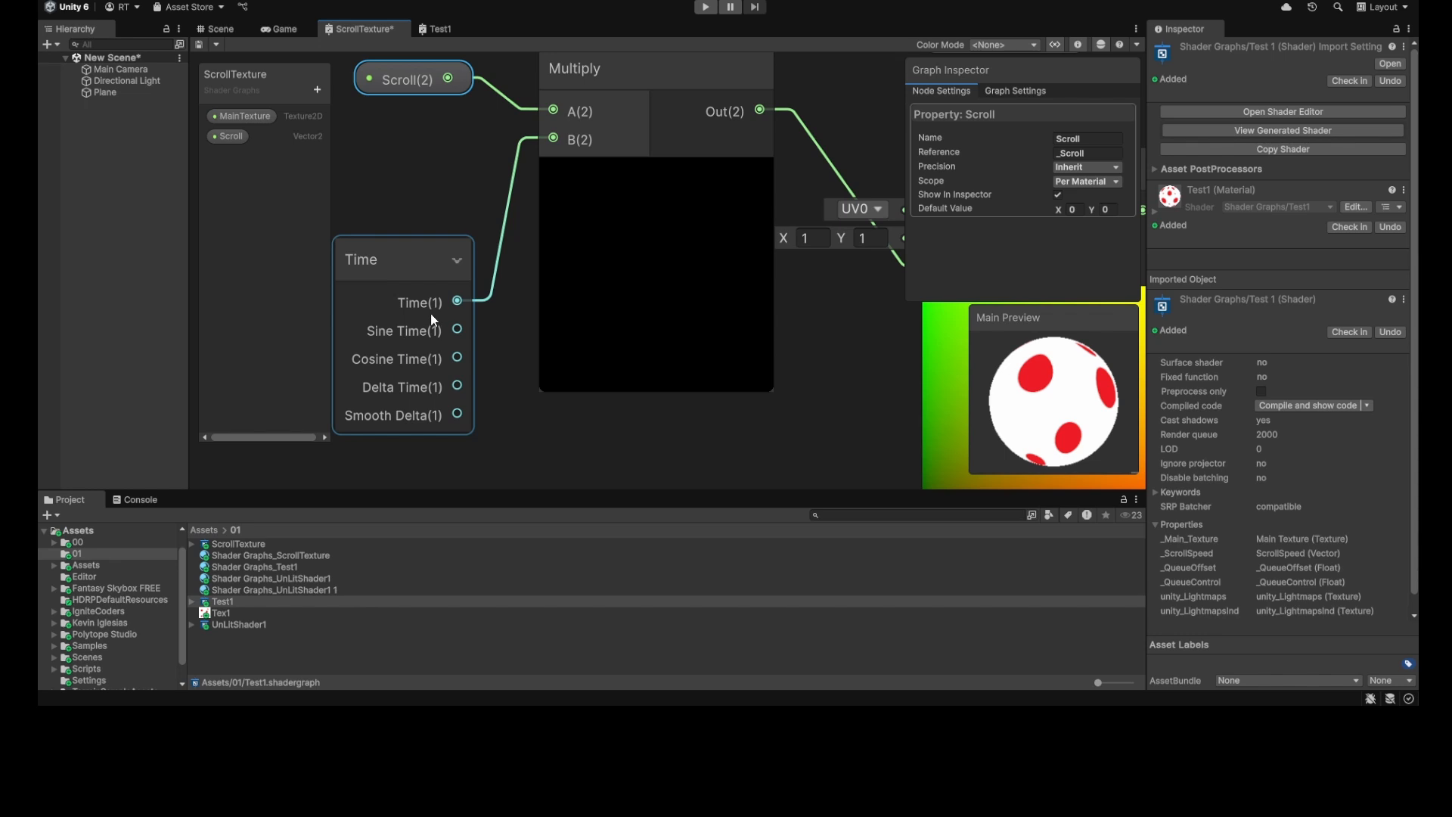
{"action": "left_click", "coordinate": [501, 237]}
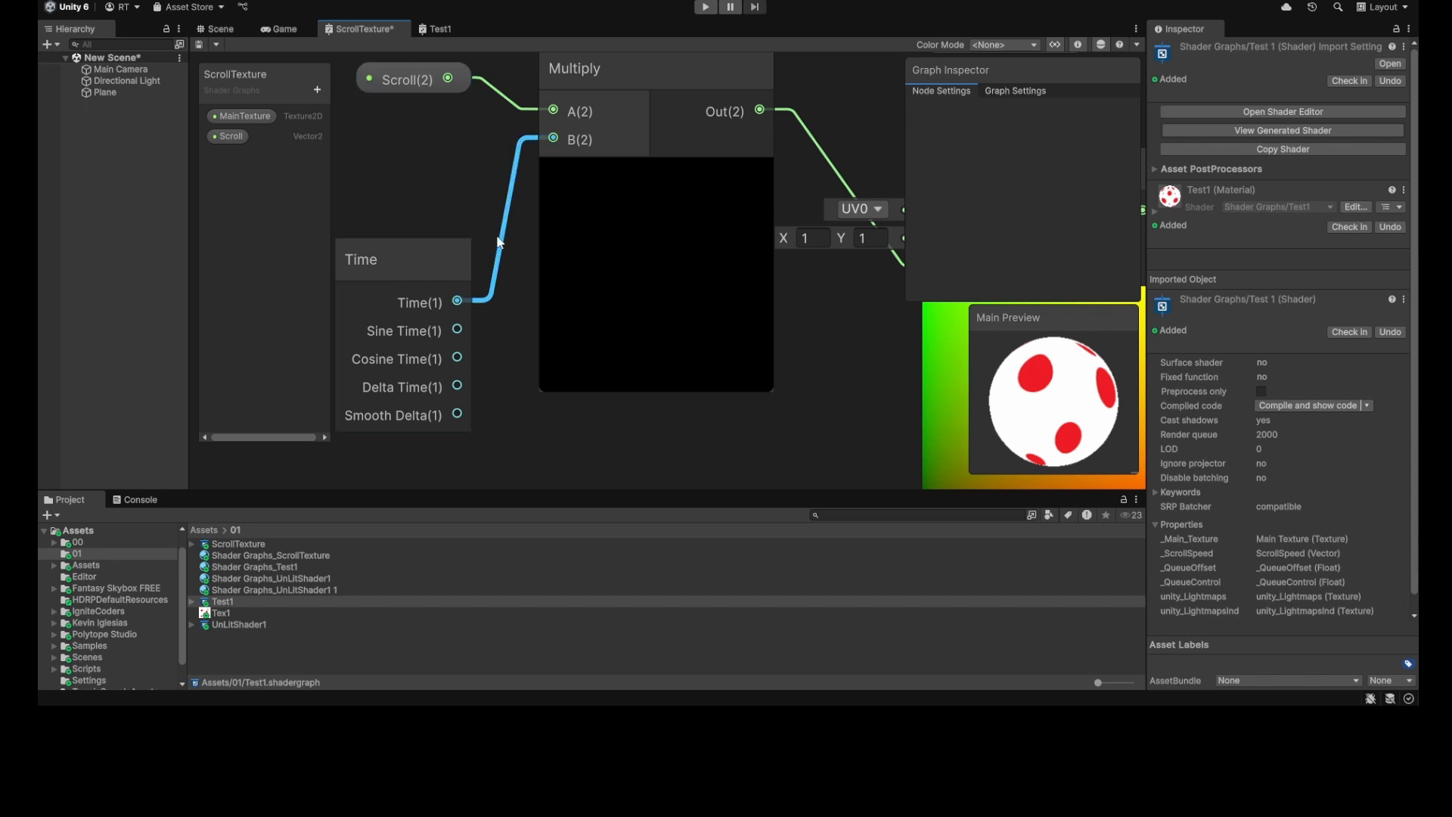
{"action": "key", "text": "Delete"}
{"action": "left_click", "coordinate": [469, 301]}
{"action": "left_click_drag", "start_coordinate": [457, 330], "coordinate": [549, 140]}
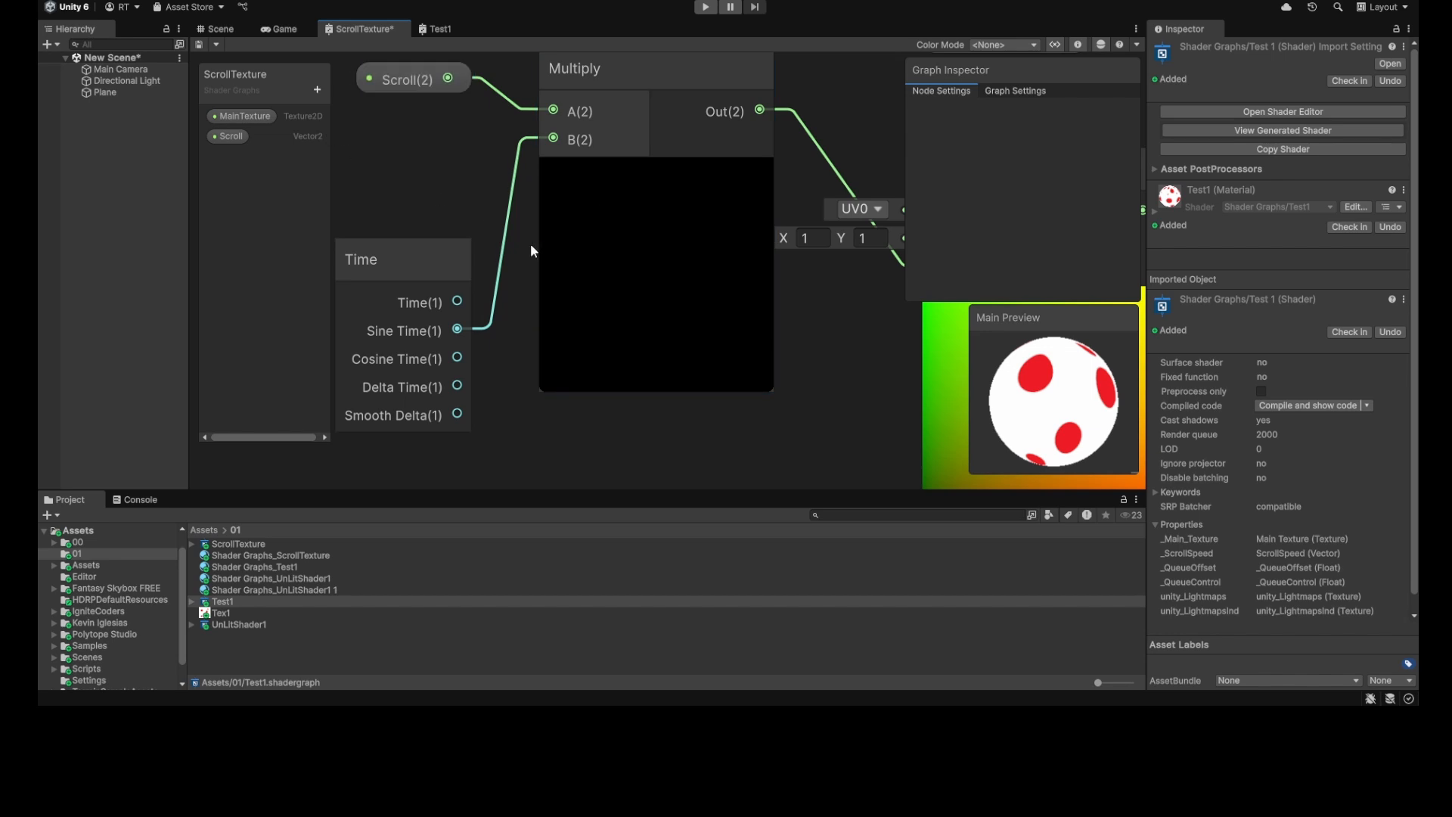
Step: Raise the X component of the Scroll property's default value slightly above 0
{"action": "scroll", "coordinate": [575, 260], "scroll_direction": "down", "scroll_amount": 3}
{"action": "left_click", "coordinate": [523, 195]}
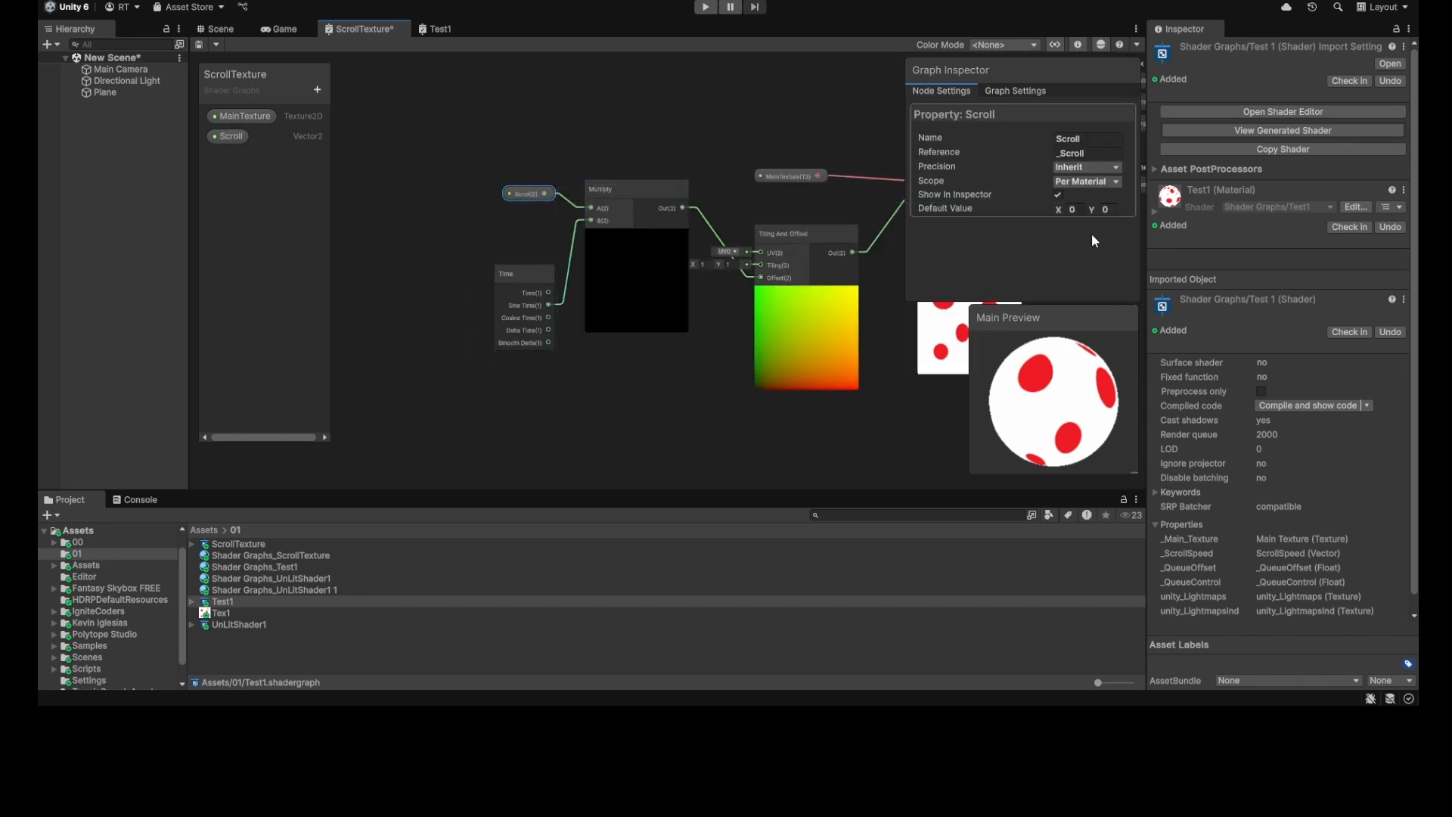
{"action": "left_click", "coordinate": [1057, 209]}
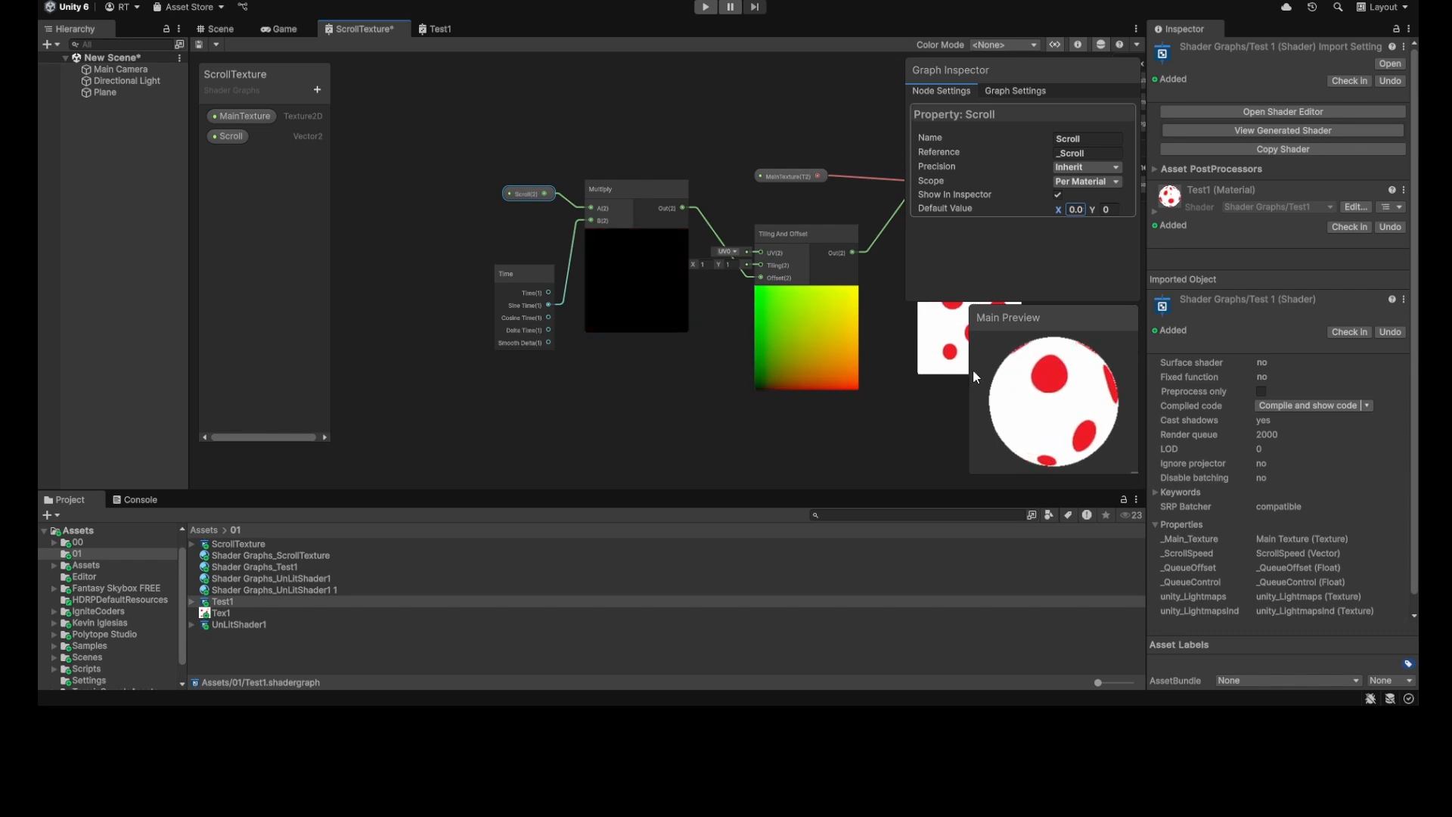
Step: Move the Time node away from Multiply and reconnect its Time output to the B input in place of Sine Time
{"action": "left_click_drag", "start_coordinate": [528, 269], "coordinate": [494, 272]}
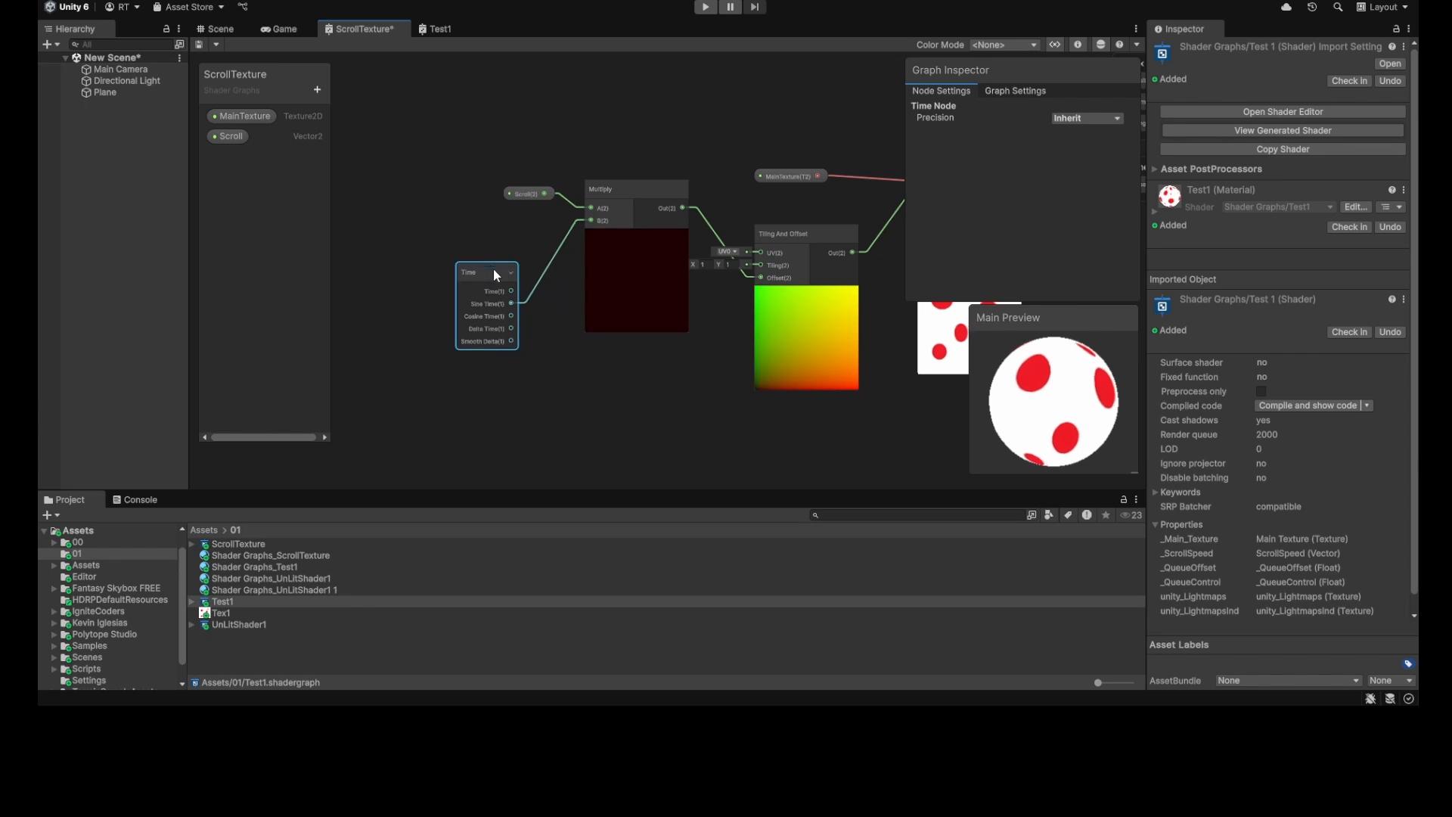
{"action": "left_click", "coordinate": [533, 290]}
{"action": "key", "text": "Delete"}
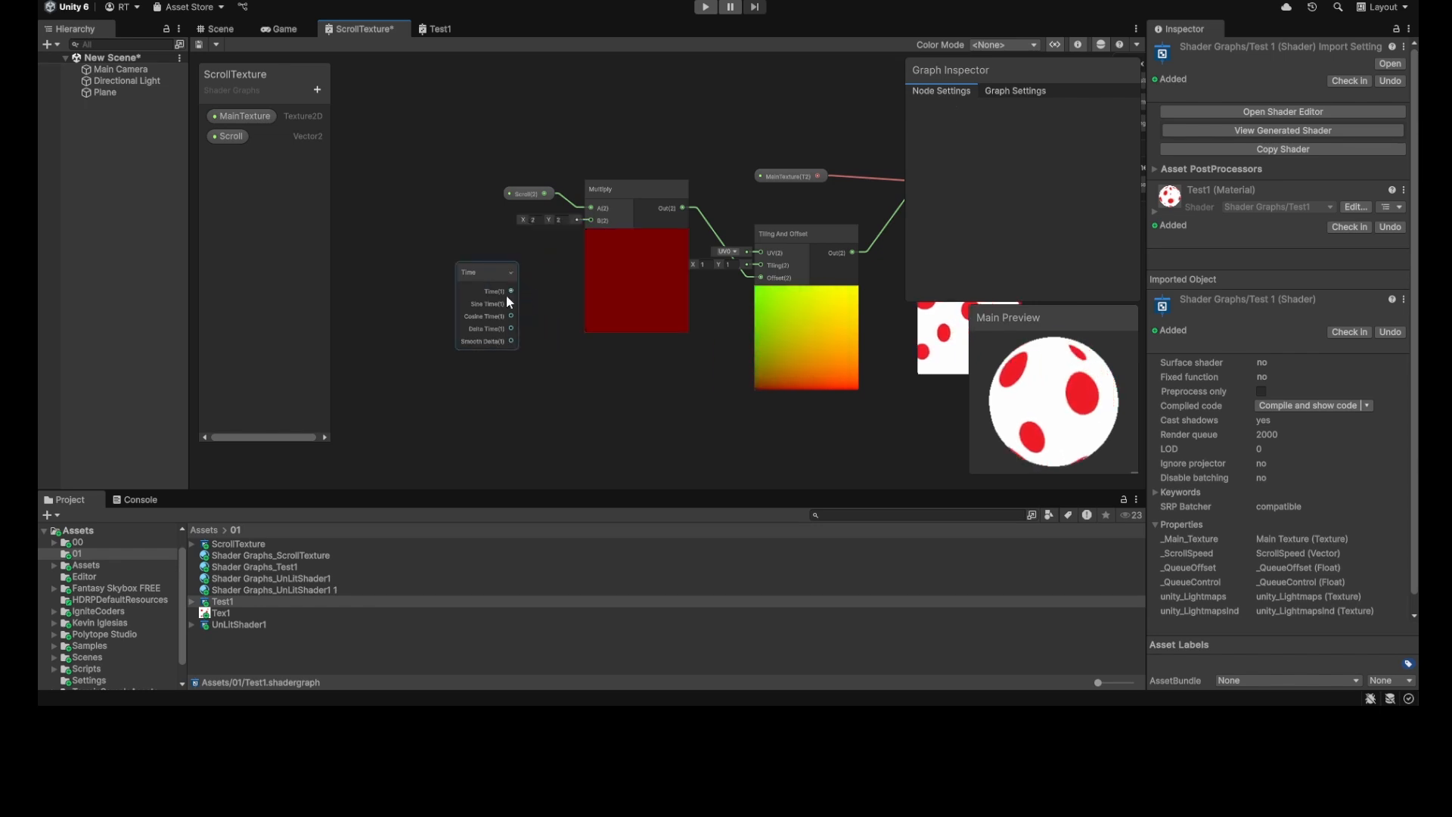
{"action": "left_click_drag", "start_coordinate": [512, 290], "coordinate": [590, 220]}
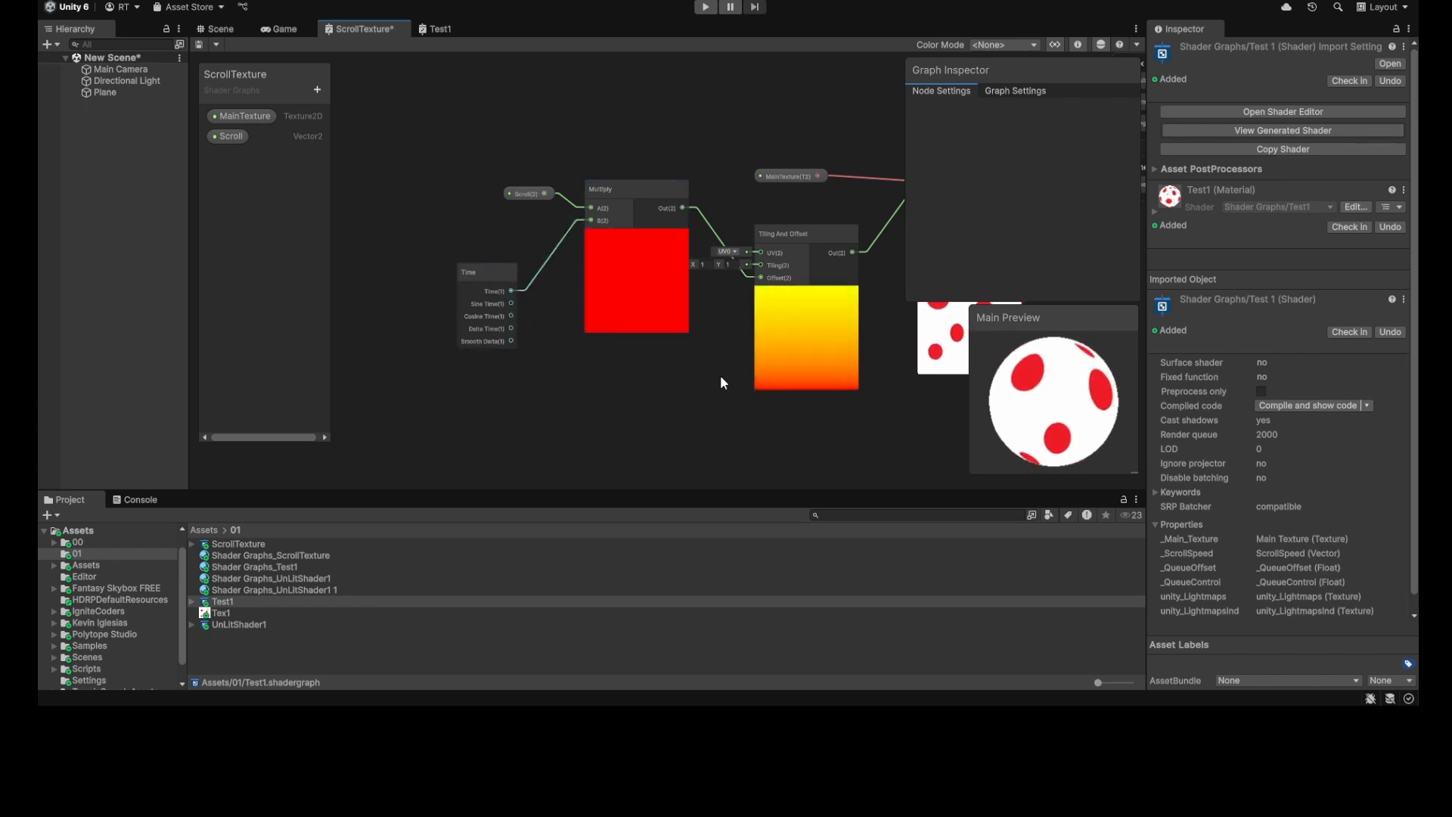
{"action": "middle_click_drag", "start_coordinate": [720, 375], "coordinate": [656, 385]}
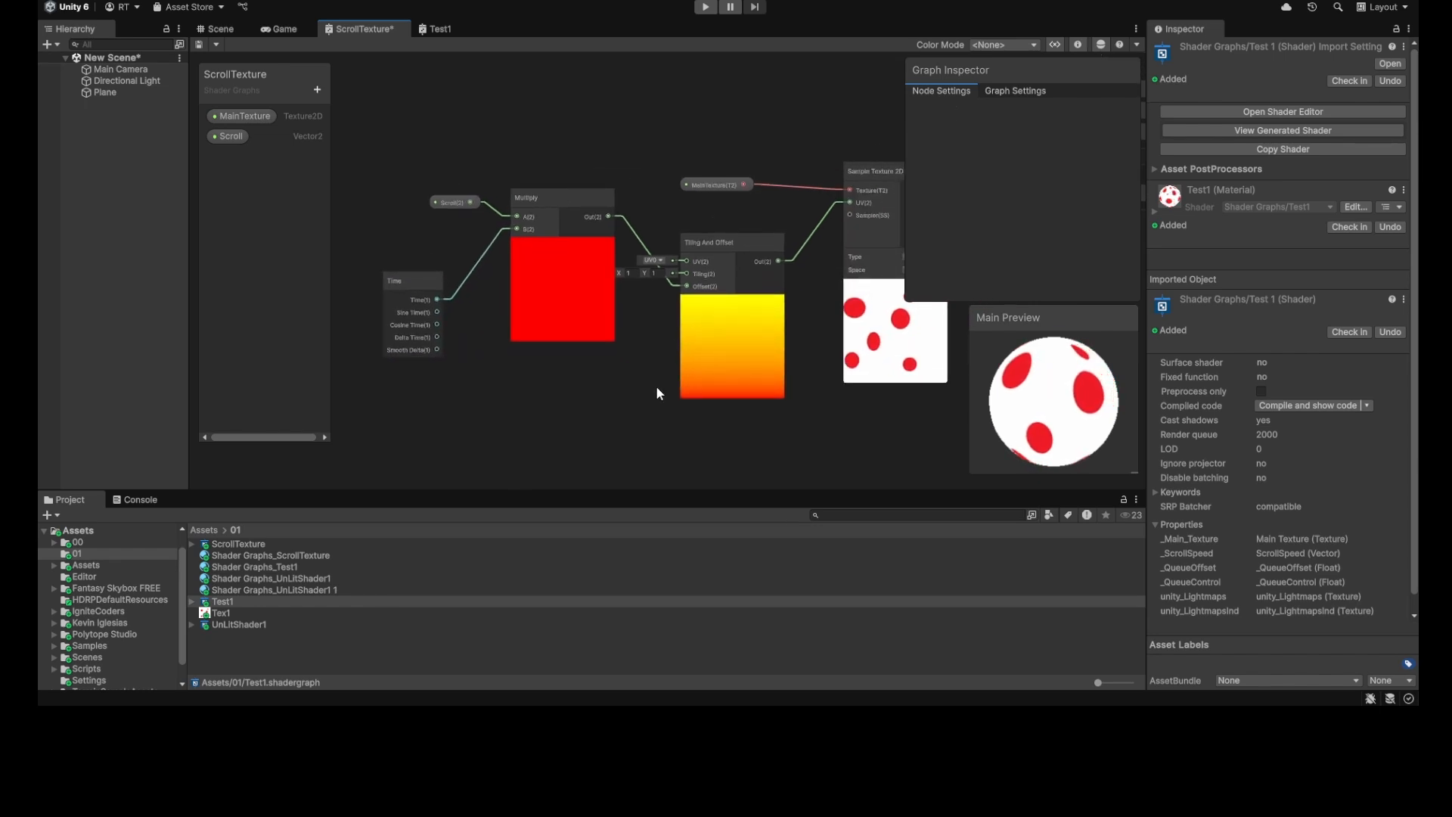
Step: Check the scrolling texture on the Plane in the Scene view, select the ScrollTexture shader asset, and start Play mode
{"action": "left_click", "coordinate": [221, 29]}
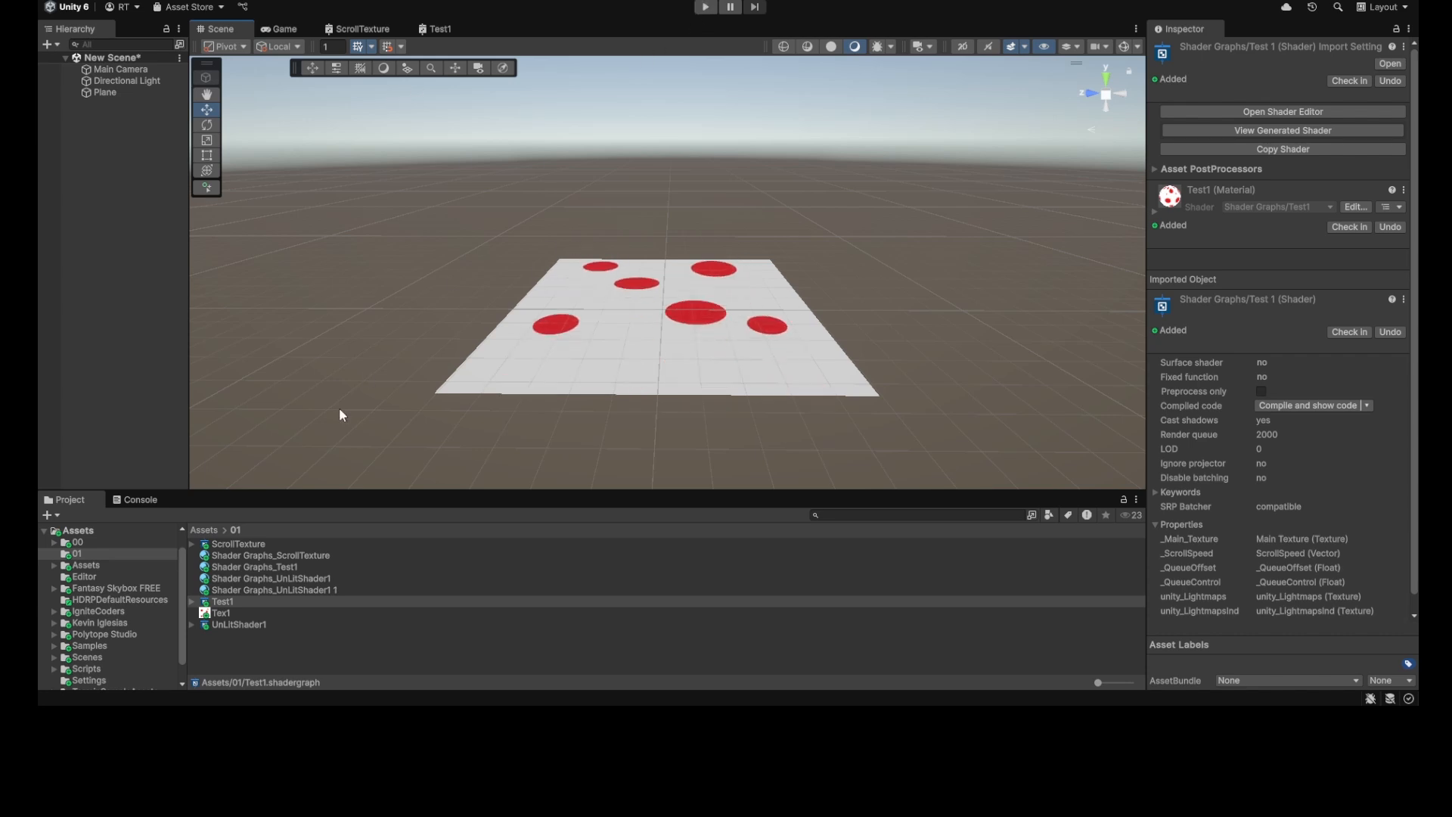
{"action": "left_click", "coordinate": [110, 92]}
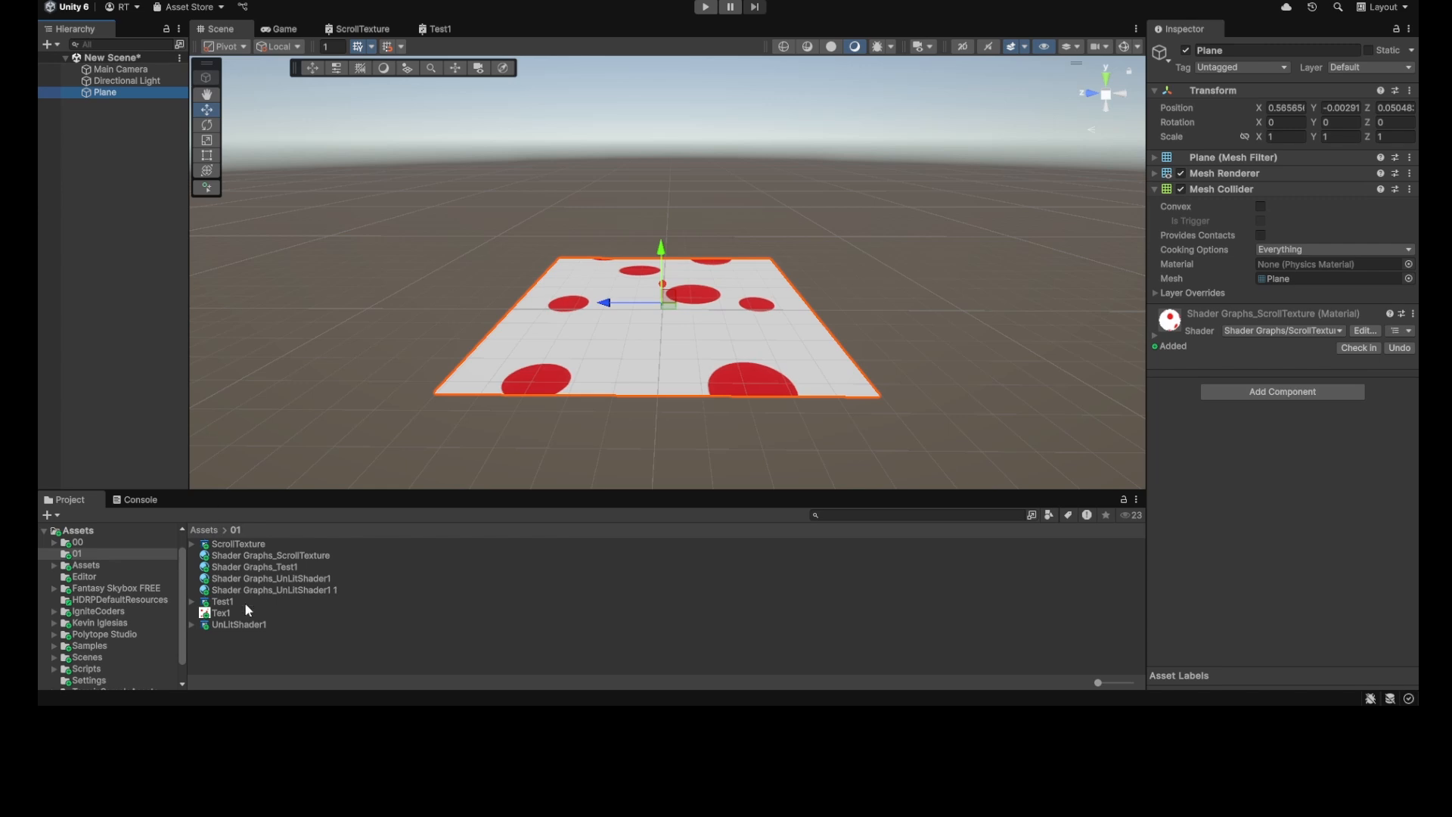
{"action": "left_click", "coordinate": [252, 544]}
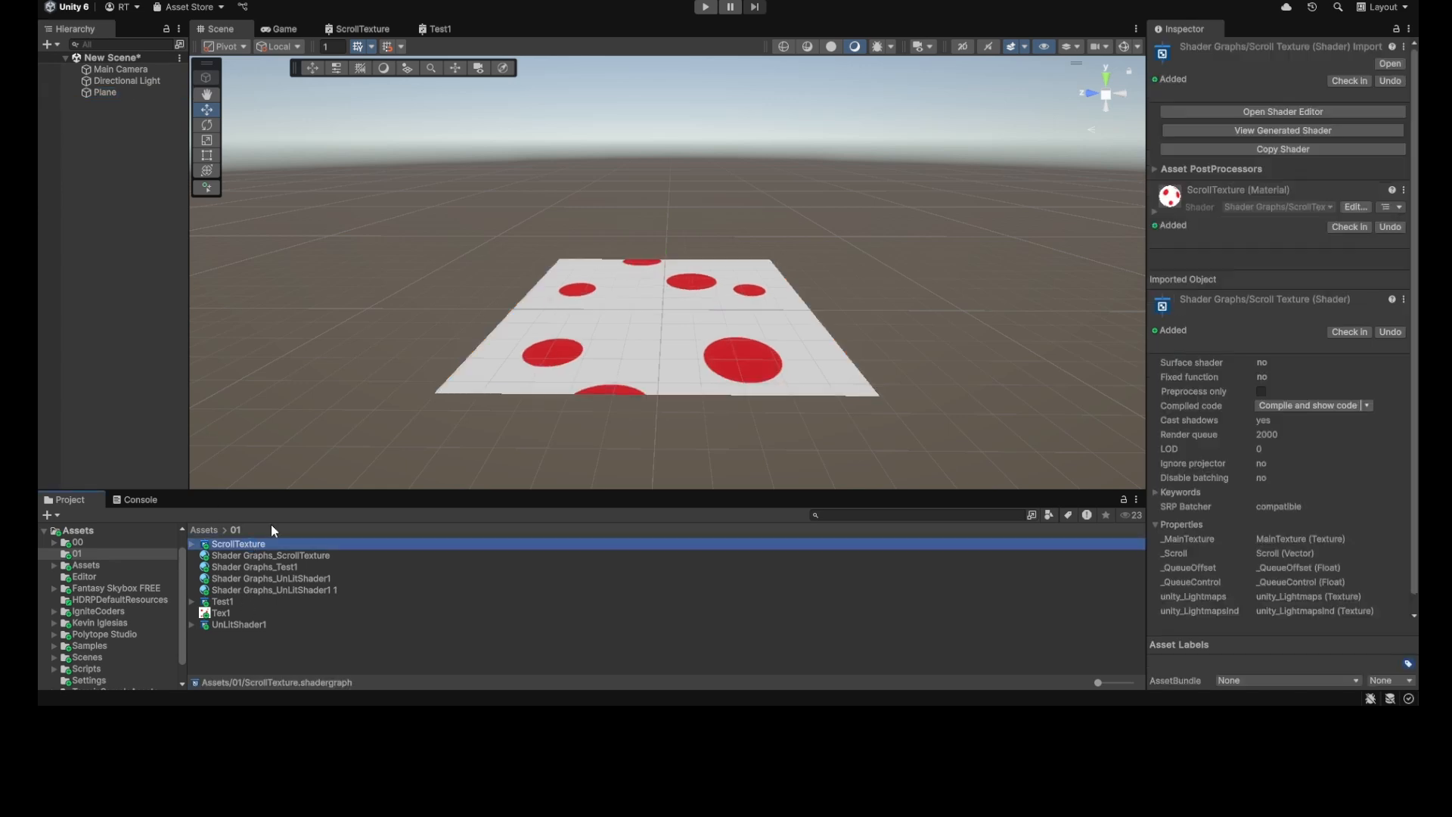
{"action": "left_click", "coordinate": [707, 7]}
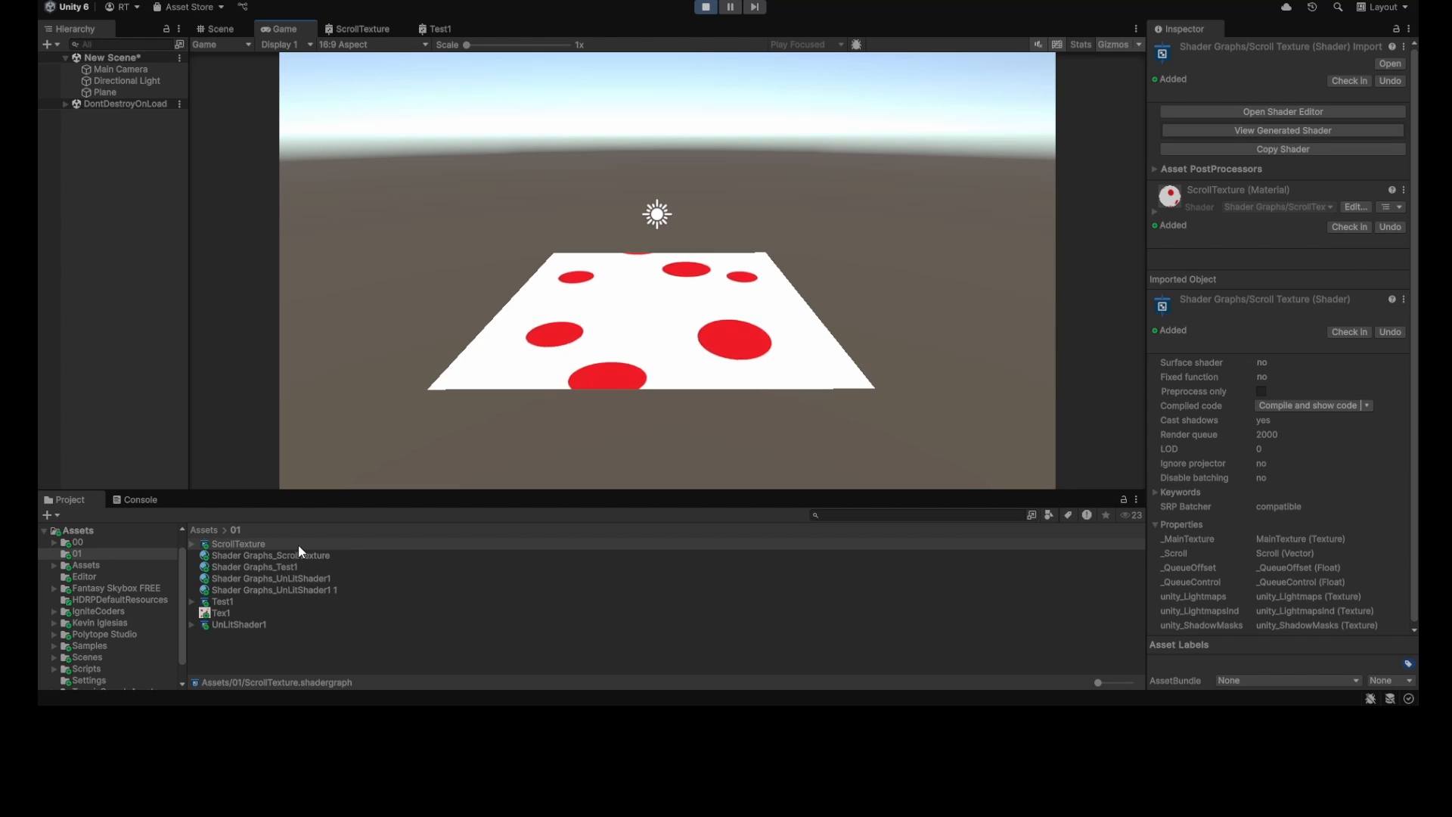
Step: Select the Shader Graphs_ScrollTexture material, test its Scroll X at 1 and -1, and reset X to 0
{"action": "left_click", "coordinate": [294, 566]}
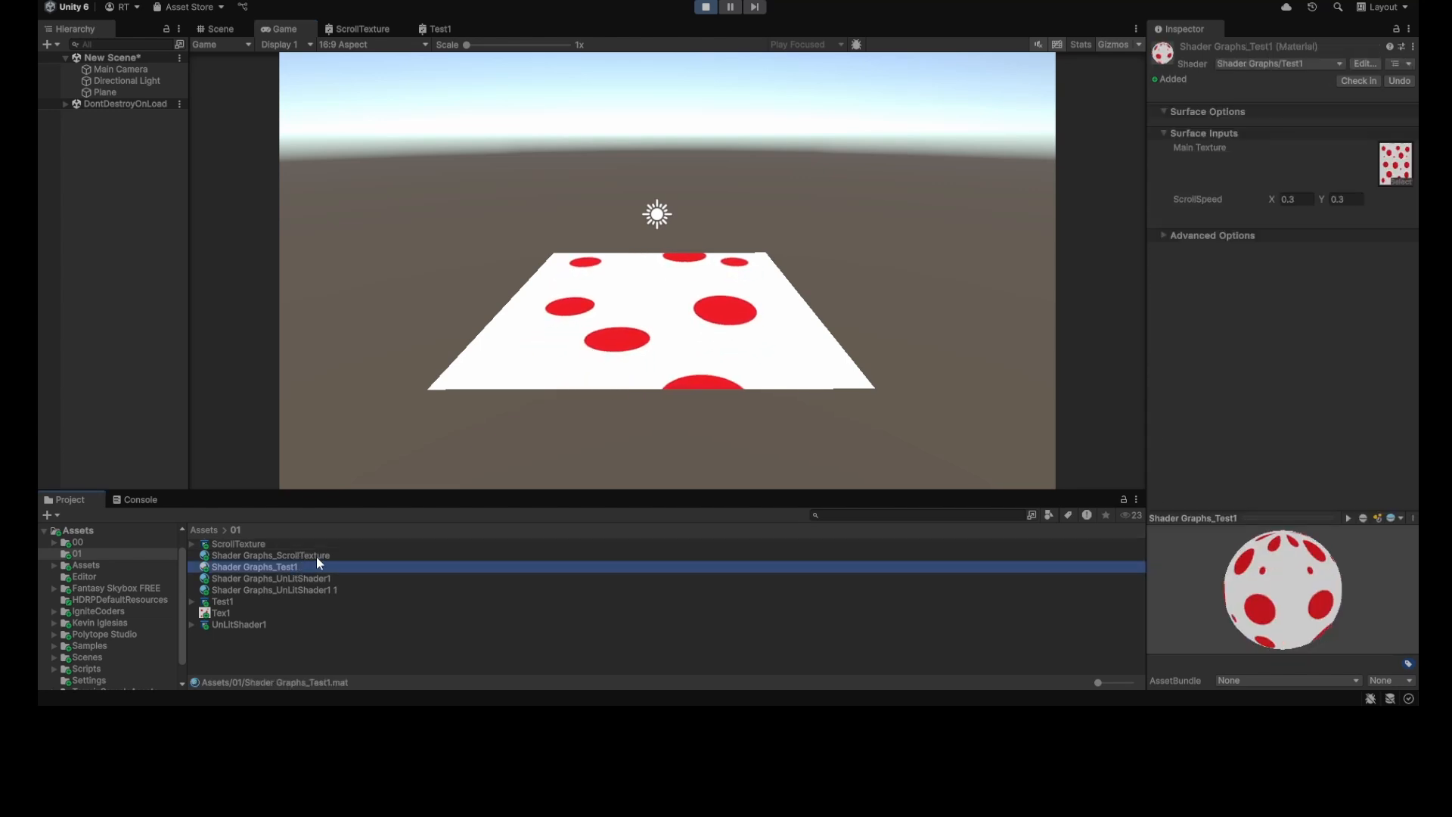
{"action": "left_click", "coordinate": [316, 555]}
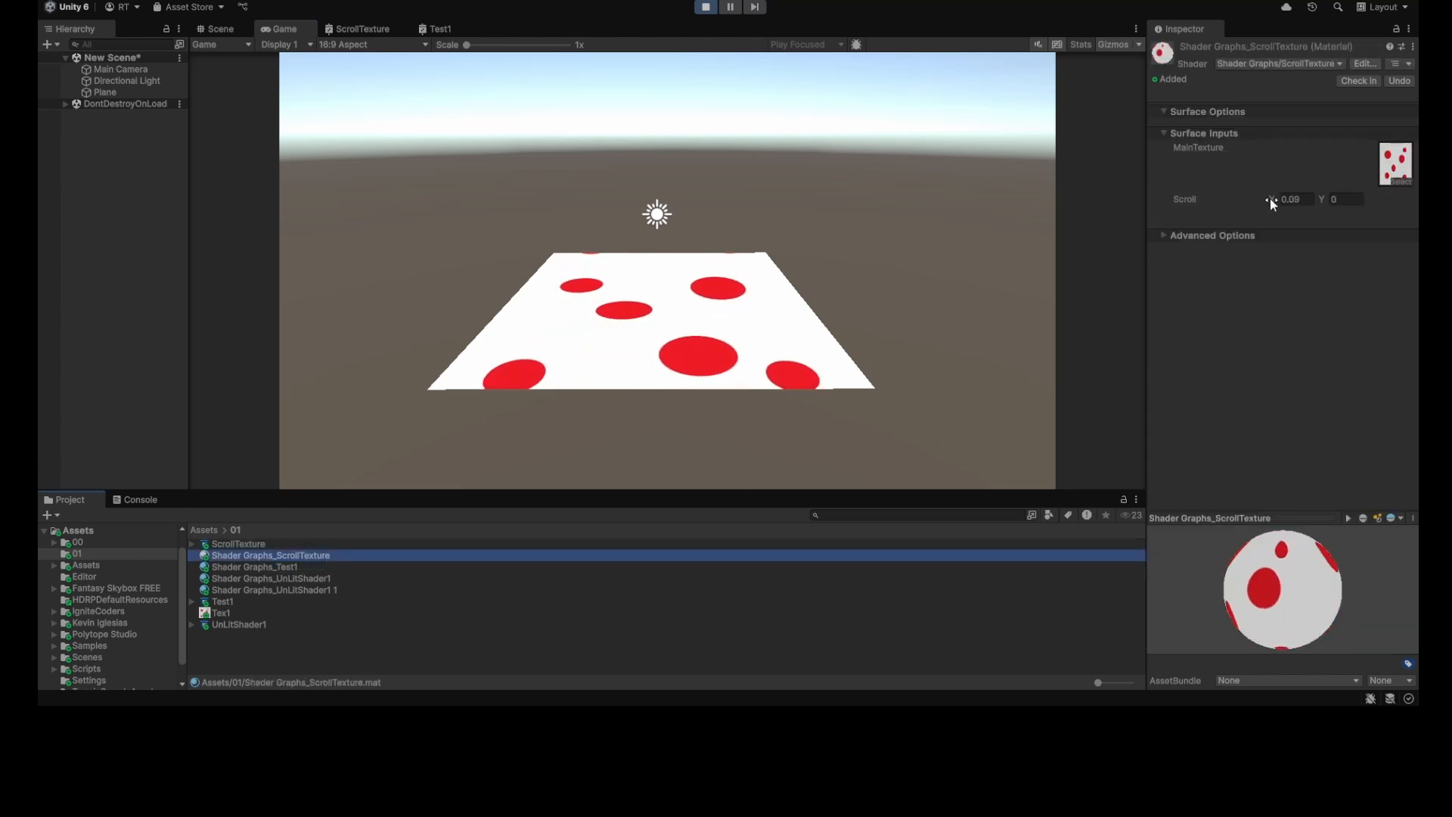
{"action": "left_click_drag", "start_coordinate": [1269, 198], "coordinate": [1280, 199]}
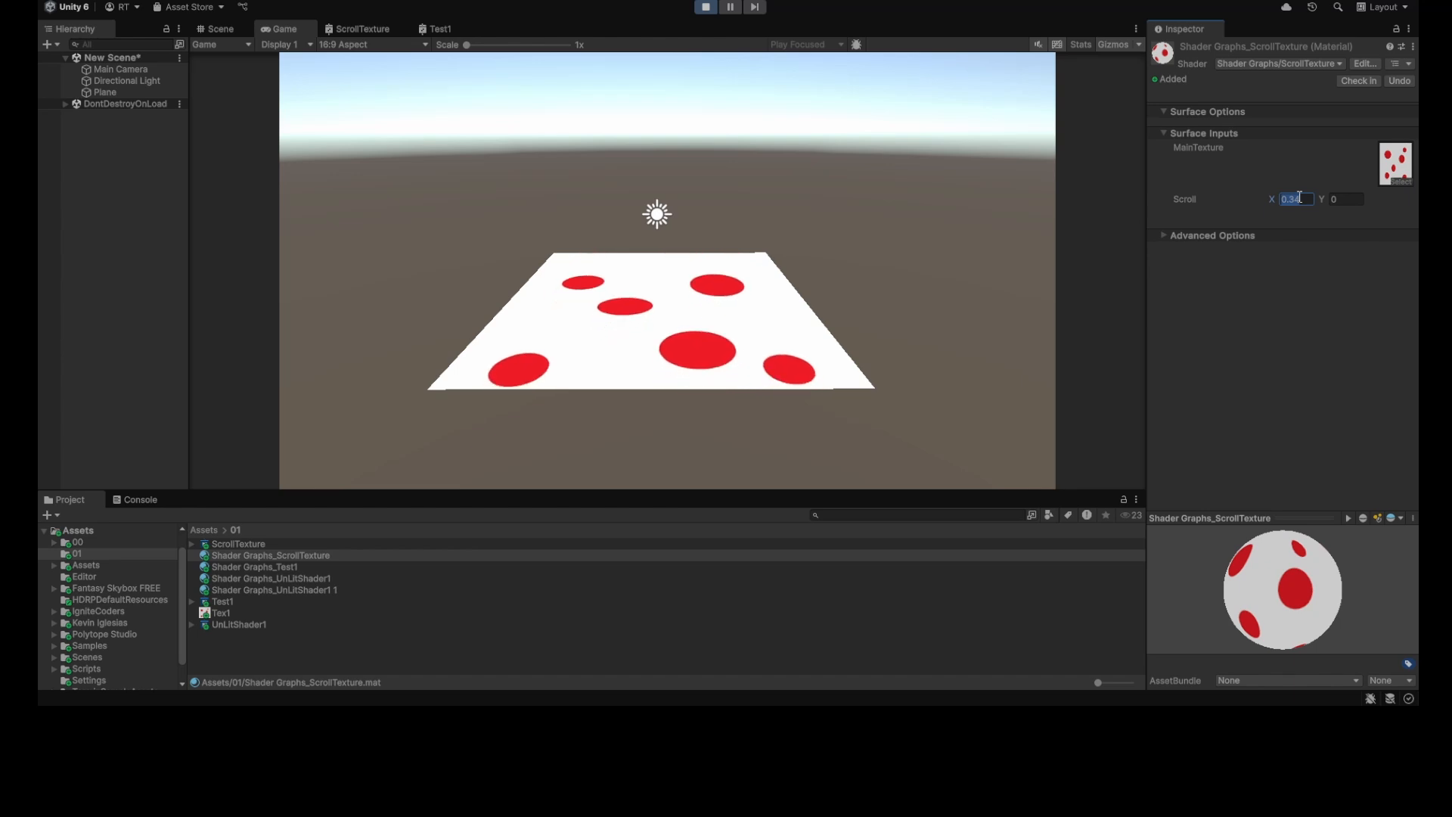
{"action": "type", "text": "1"}
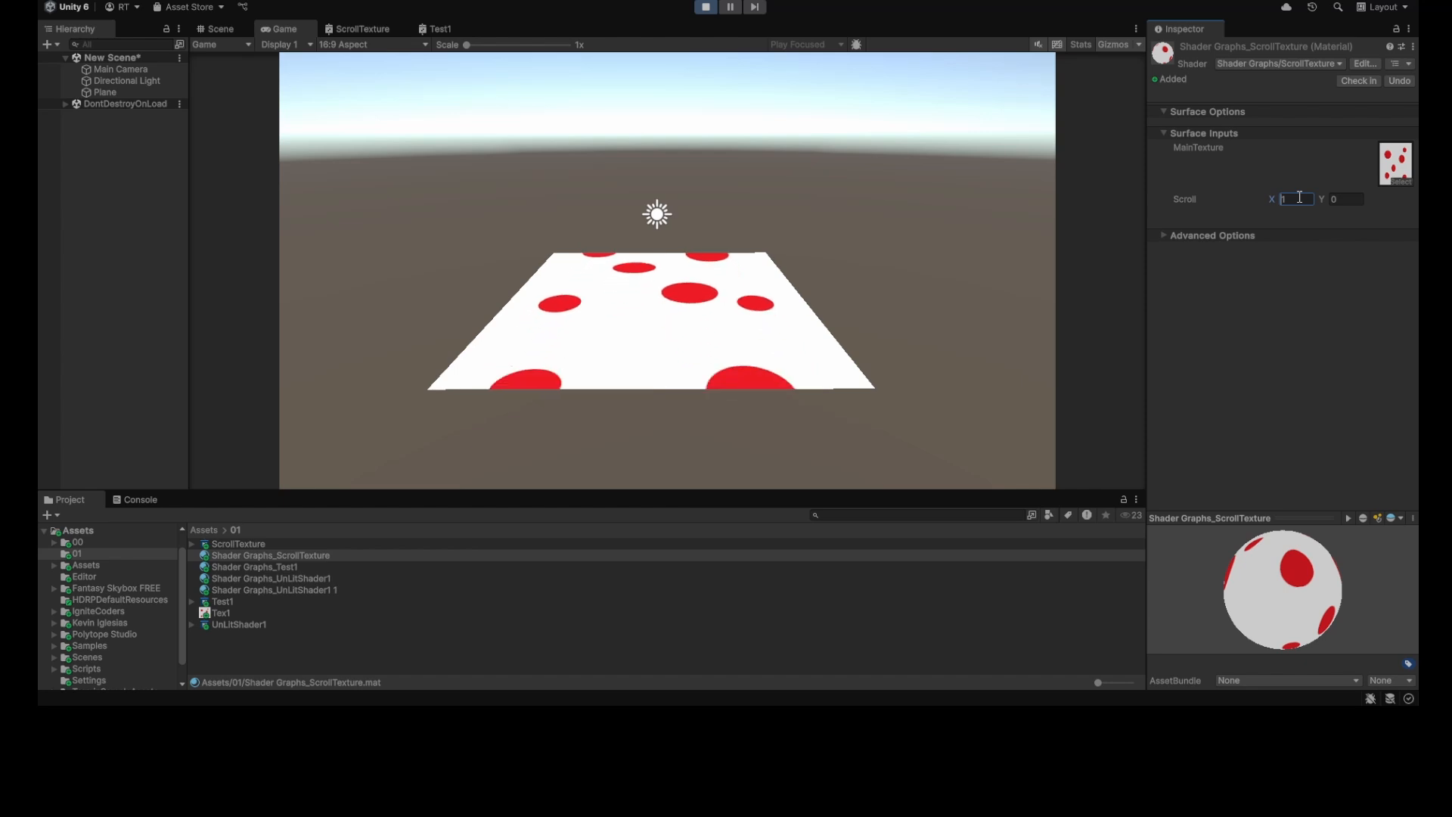
{"action": "type", "text": "-"}
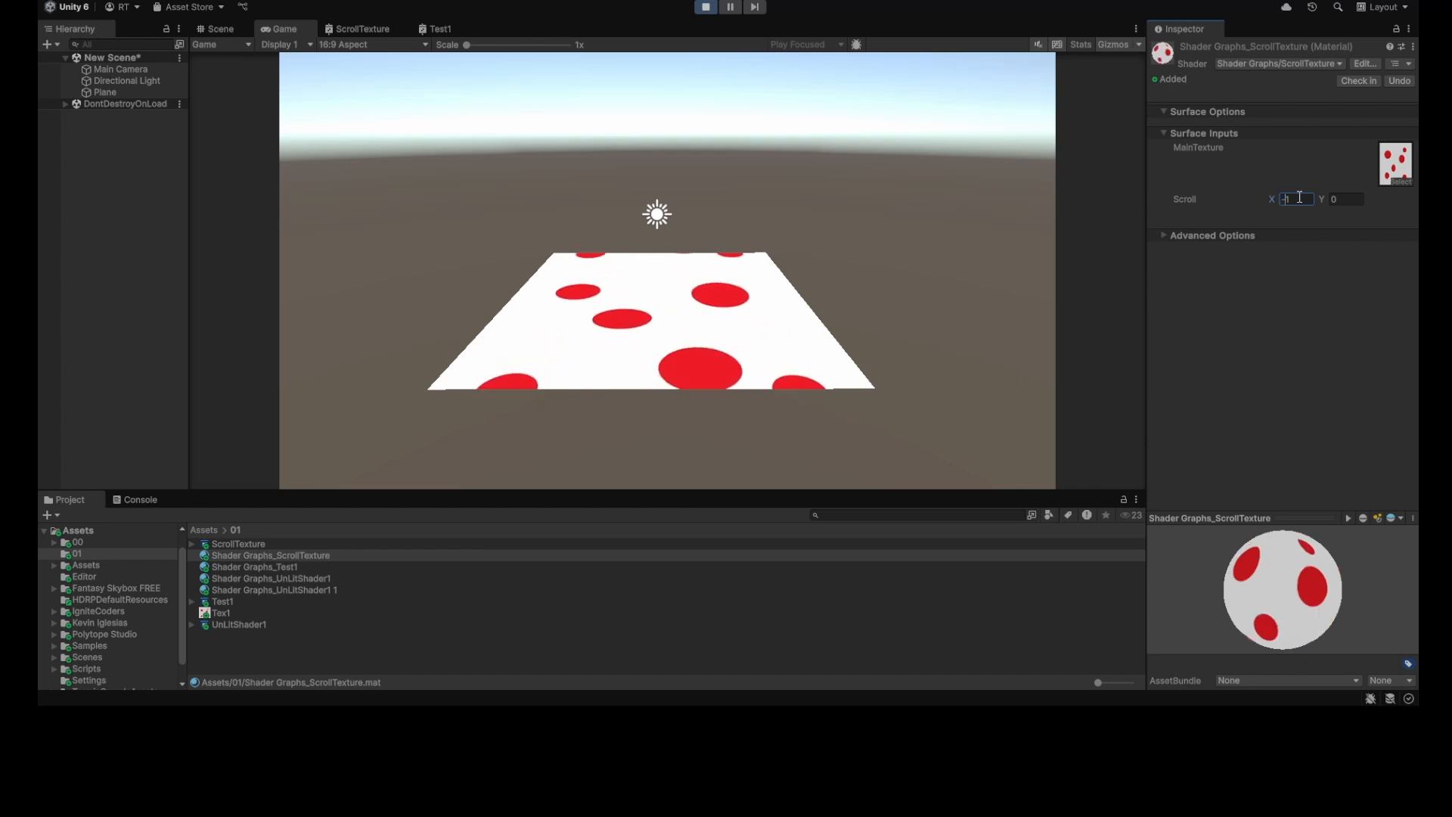
{"action": "key", "text": "BackSpace"}
{"action": "key", "text": "BackSpace"}
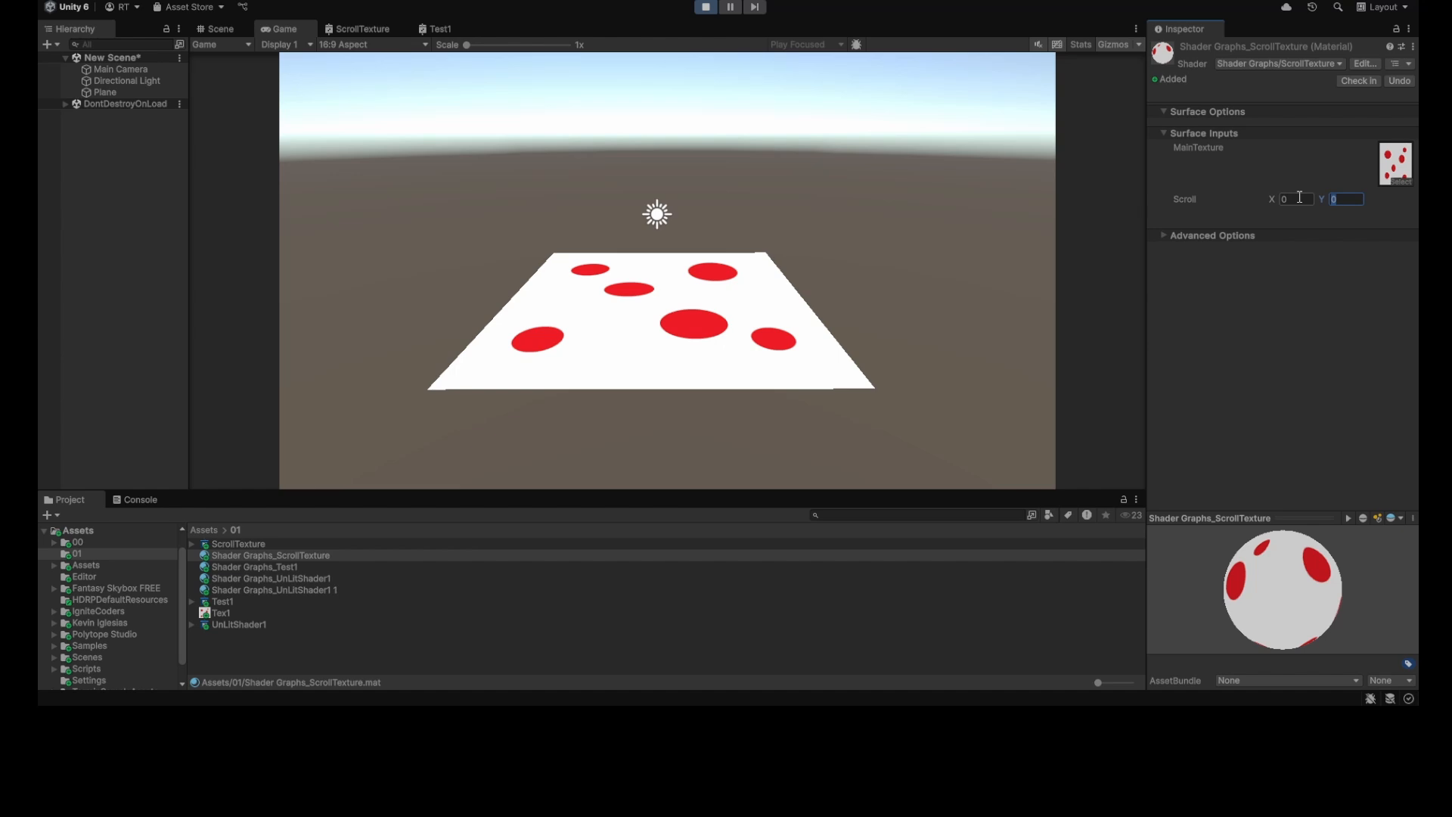
Step: Set the material's Scroll Y to 1 and Scroll X to 1 to scroll the texture diagonally
{"action": "type", "text": "1"}
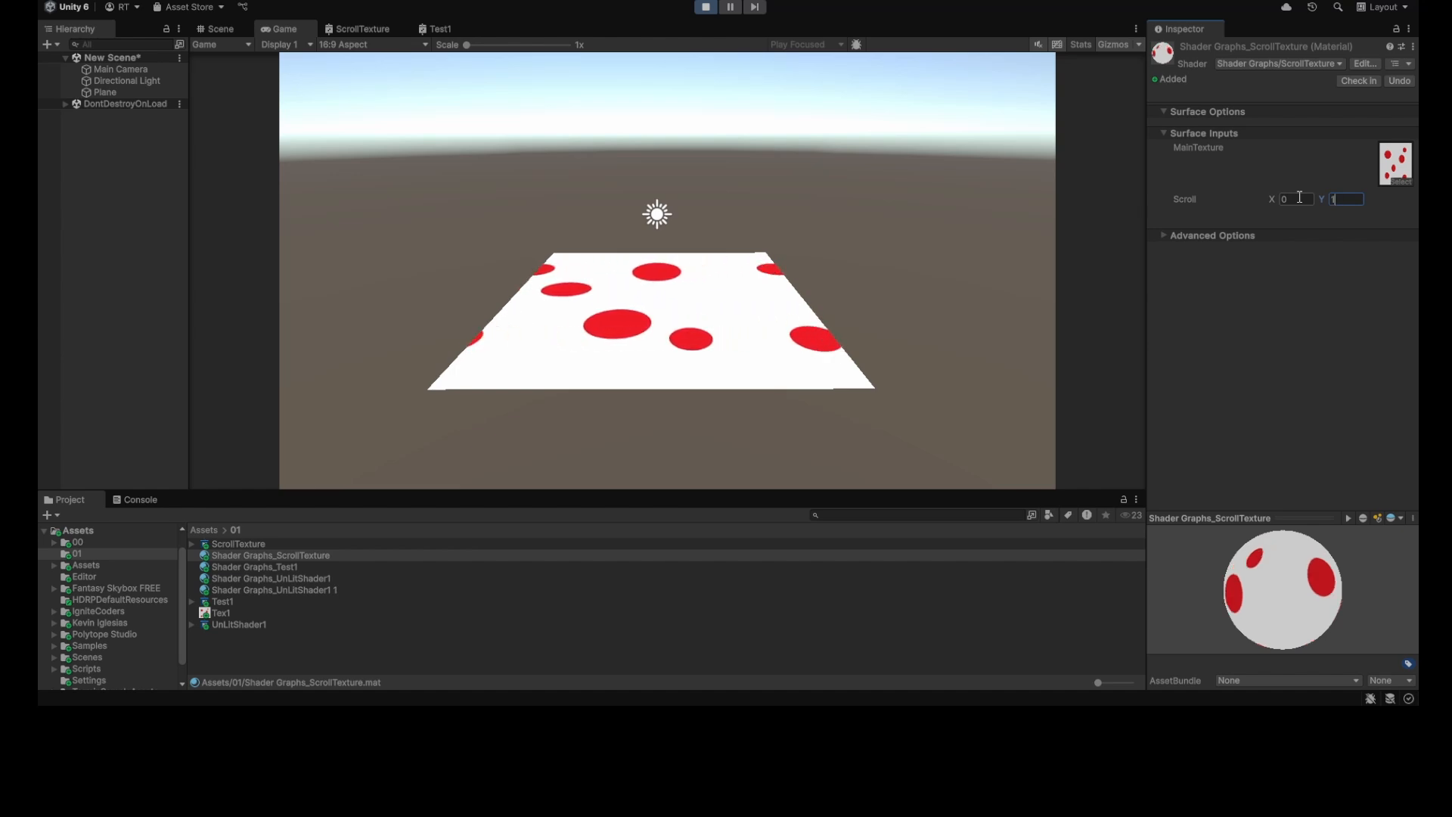
{"action": "type", "text": "-"}
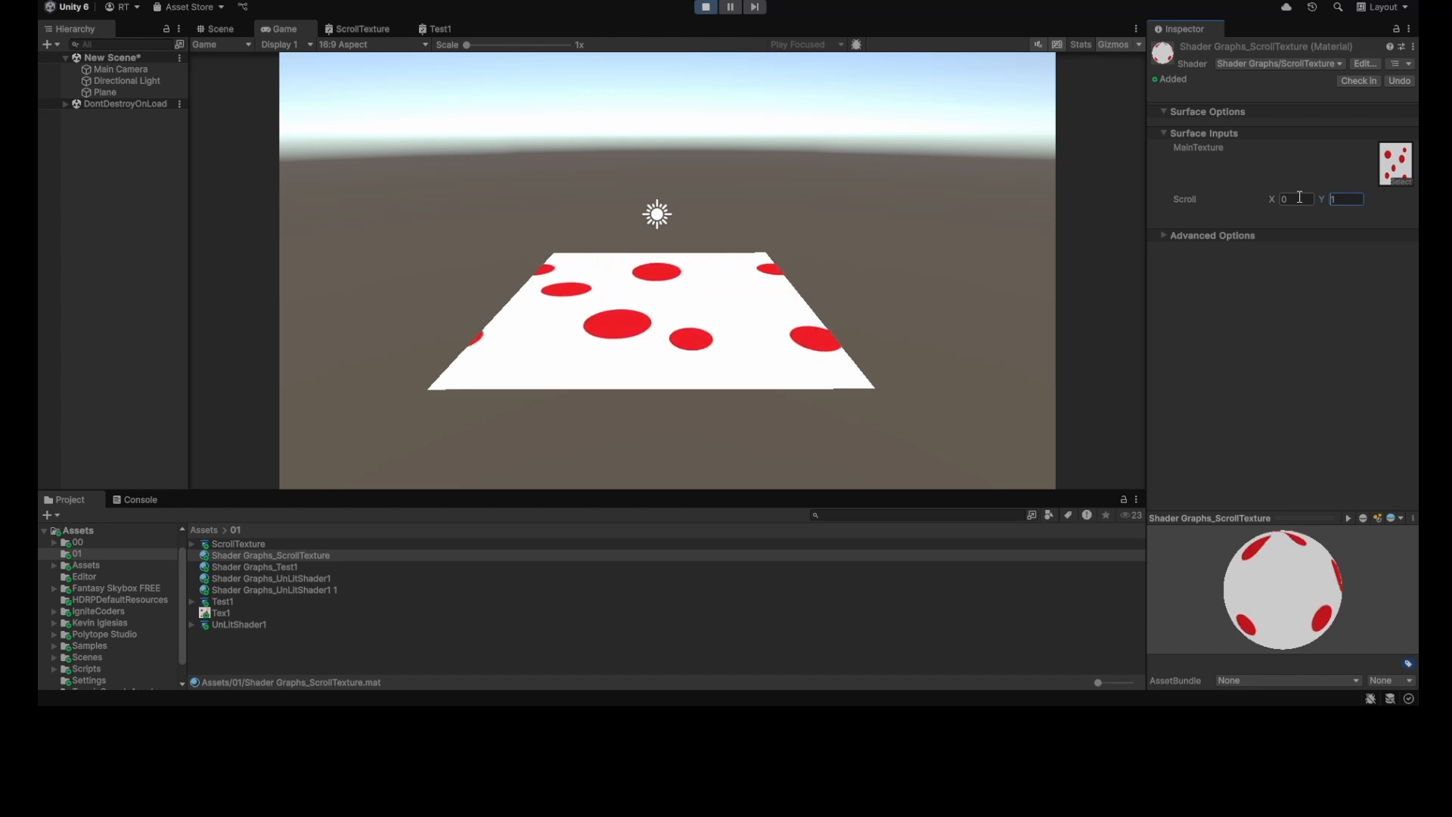
{"action": "left_click", "coordinate": [1299, 198]}
{"action": "type", "text": "1"}
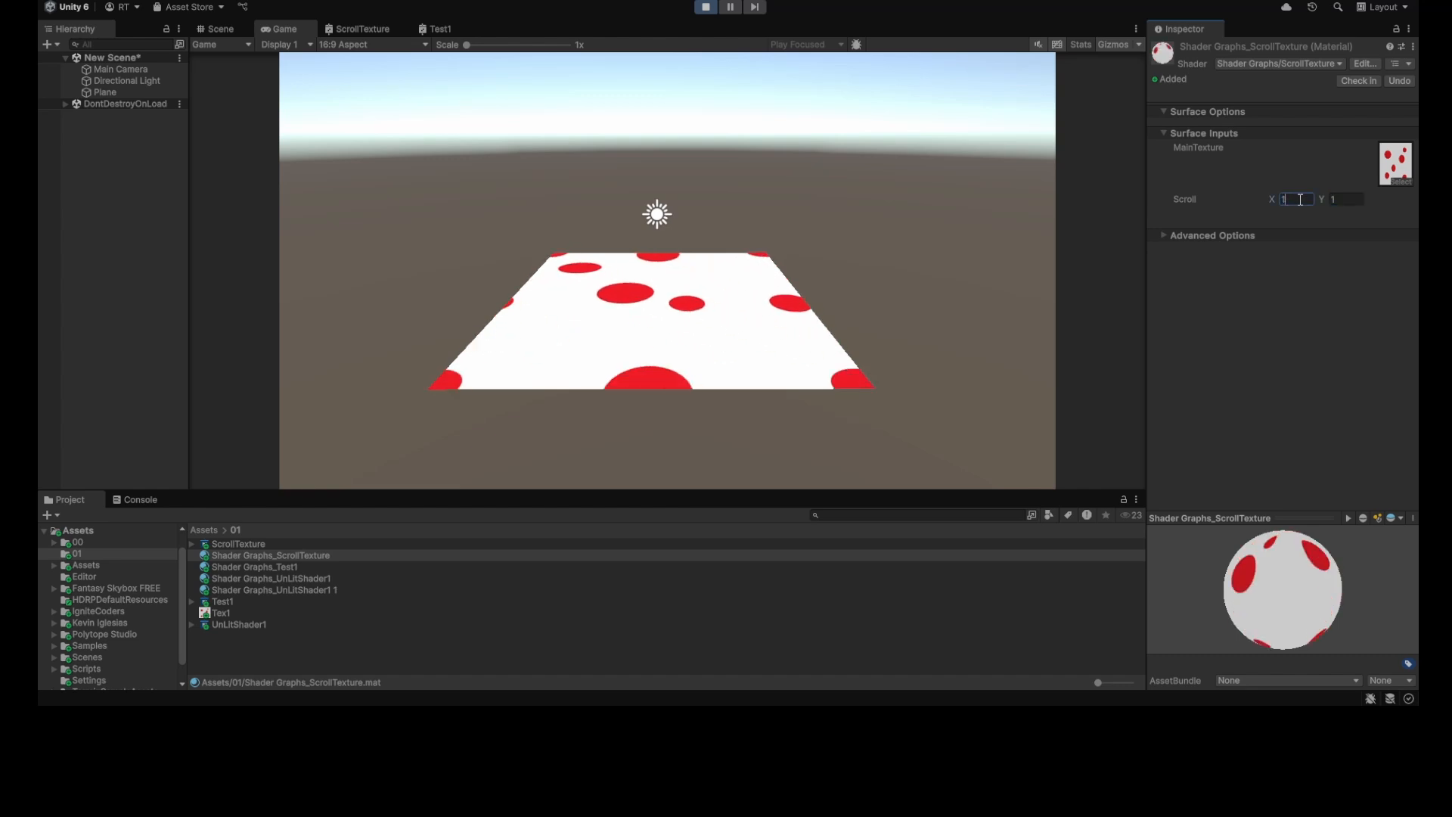